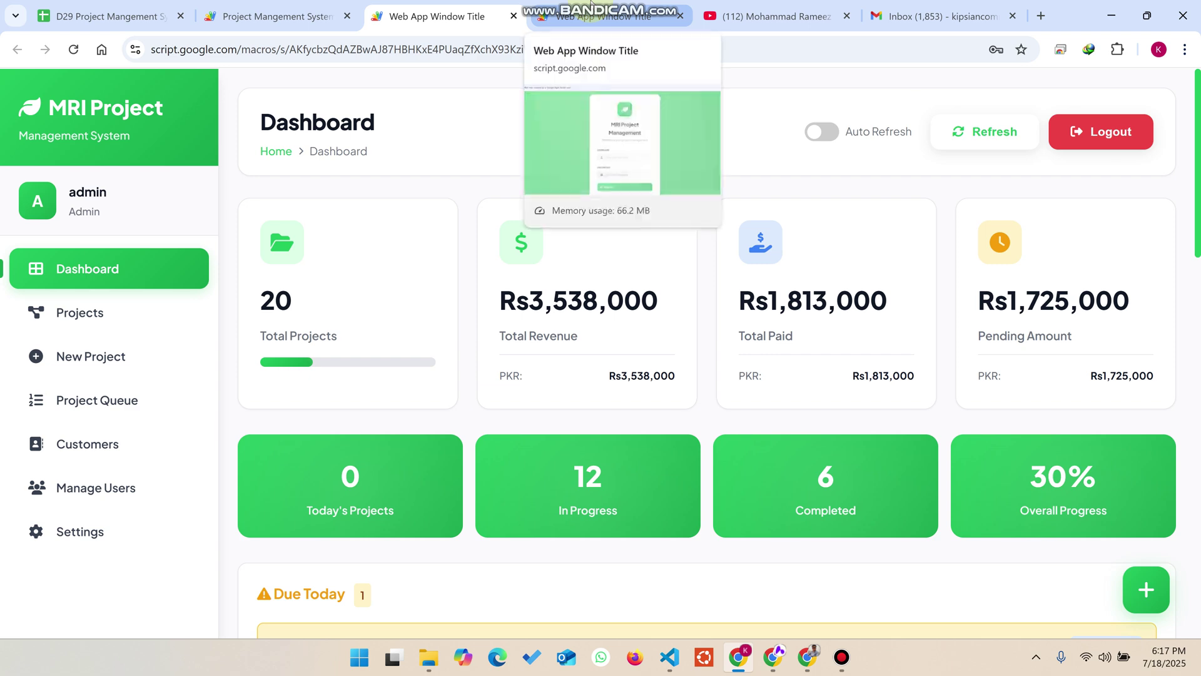
- Review the dashboard's 6 Completed, 12 In Progress, Today's Projects and 30% Overall Progress figures
mouse_move(591, 3)
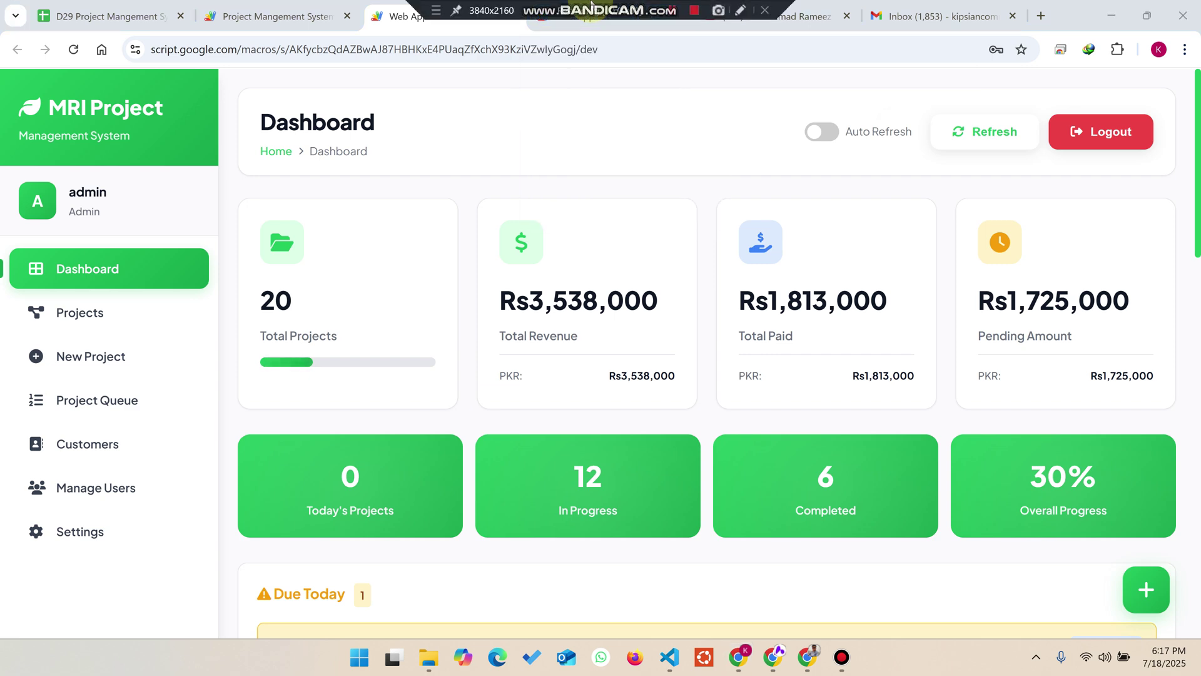
click(776, 17)
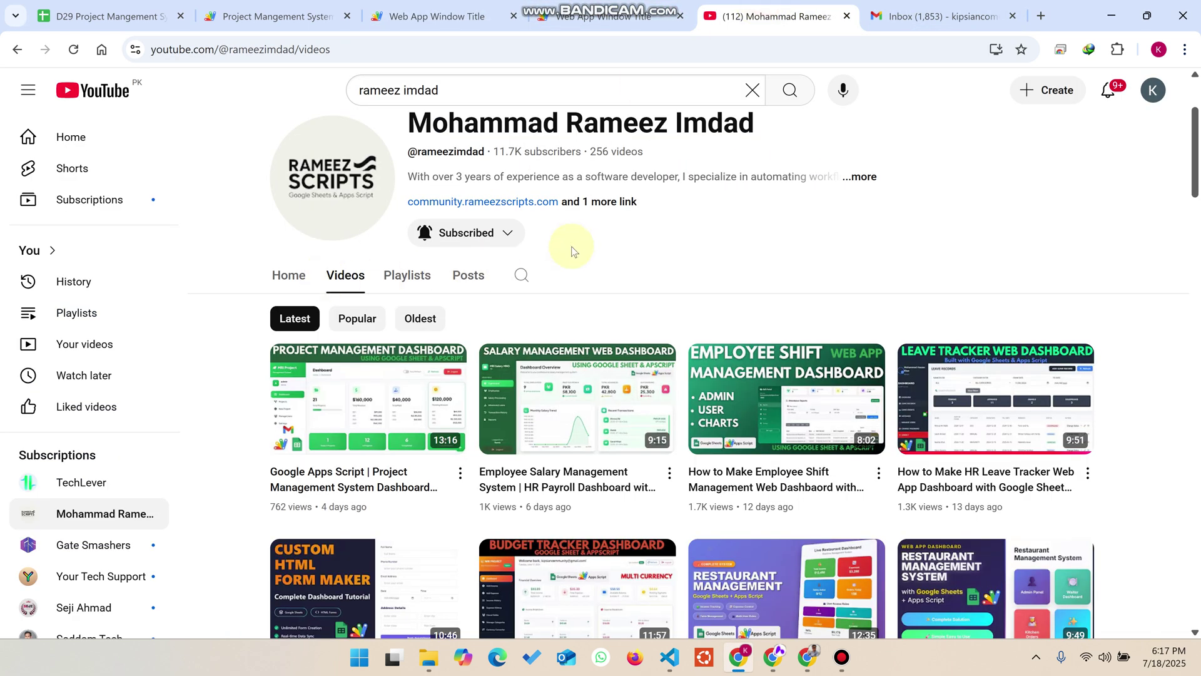
click(479, 5)
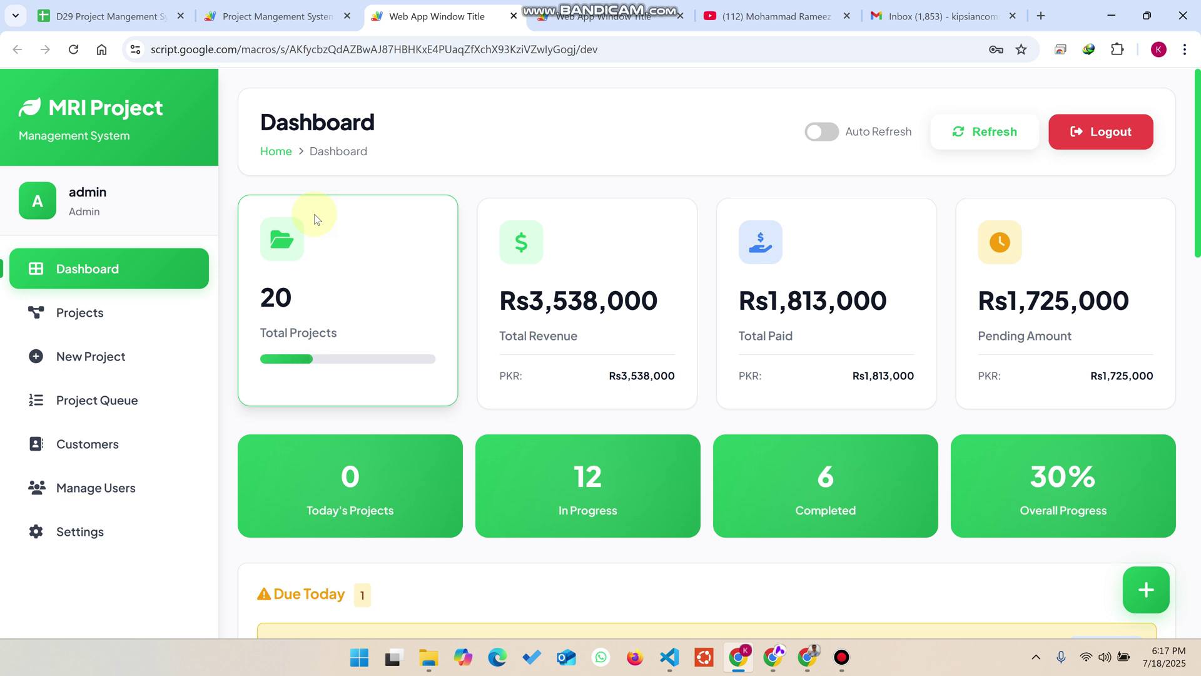
scroll(263, 281, down, 1)
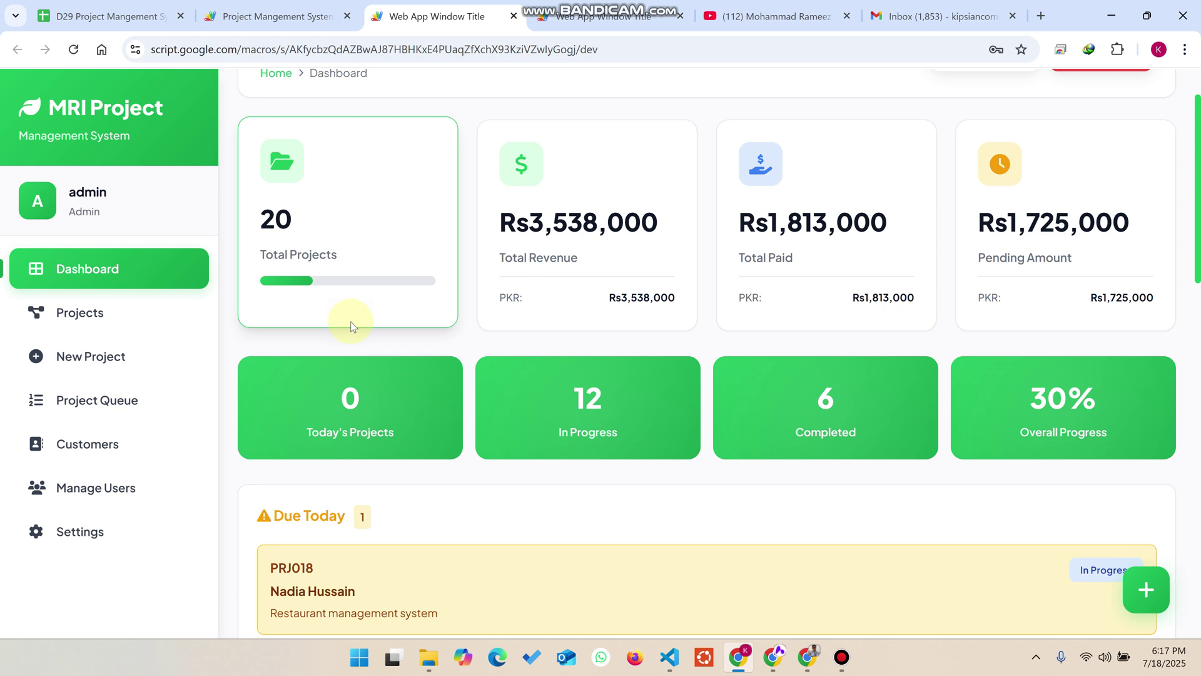
scroll(354, 322, up, 2)
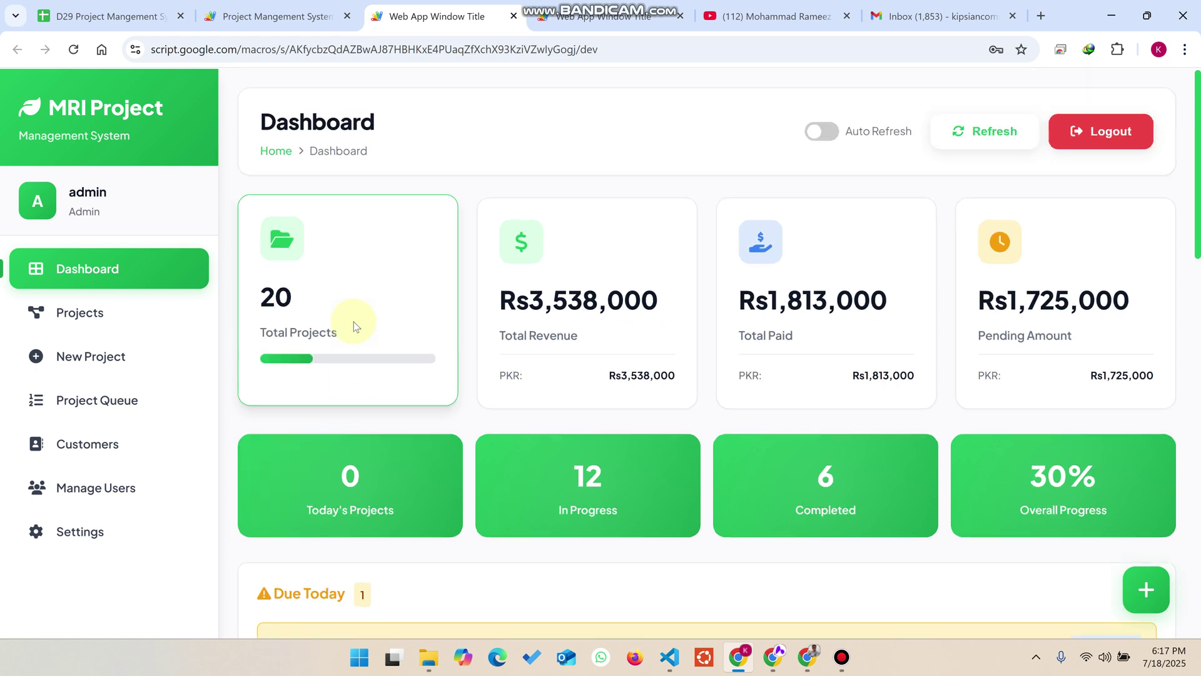
drag(346, 330, 260, 298)
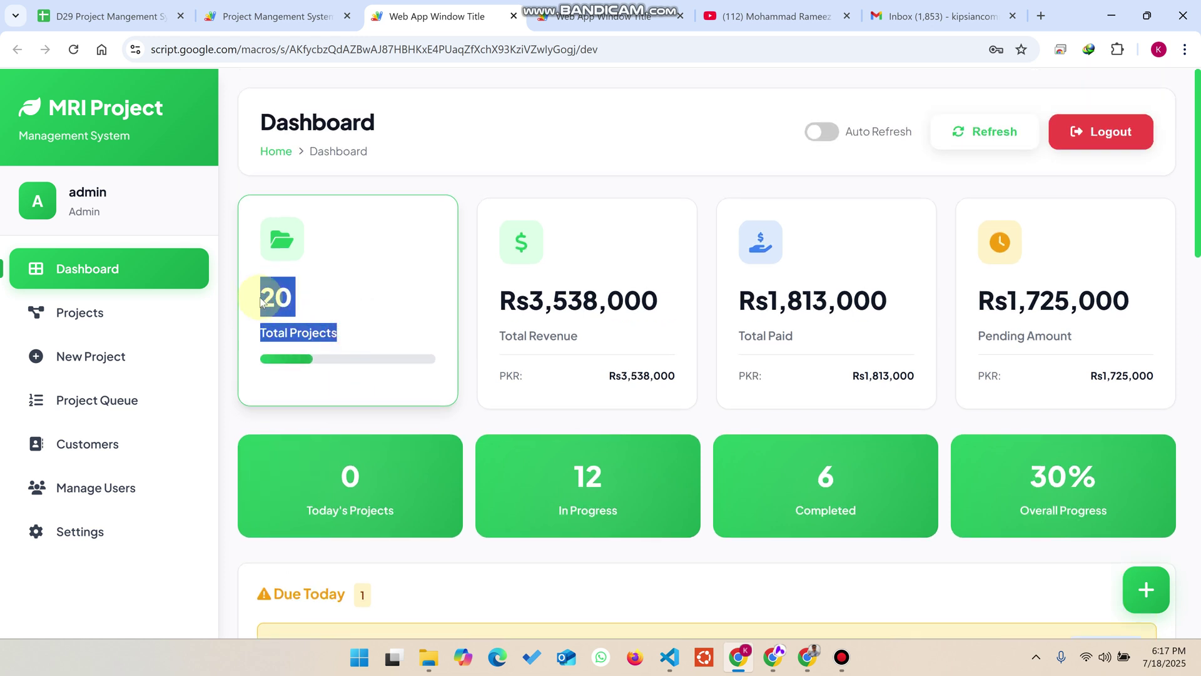
drag(877, 515, 794, 442)
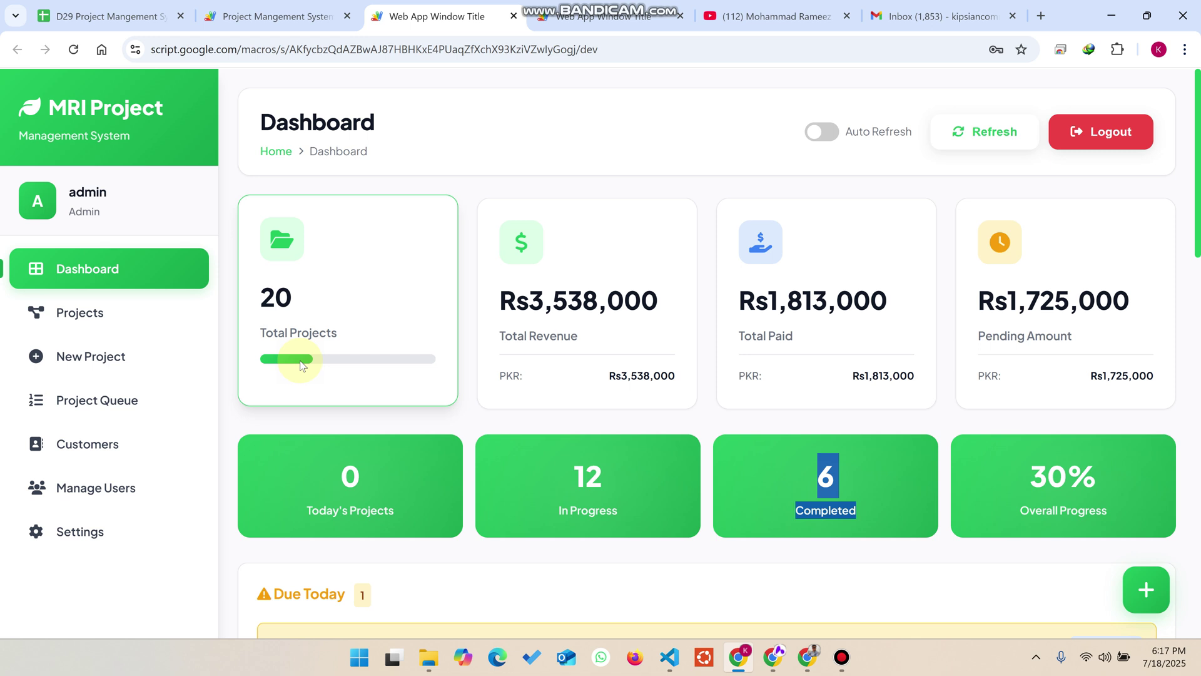
drag(595, 486, 561, 457)
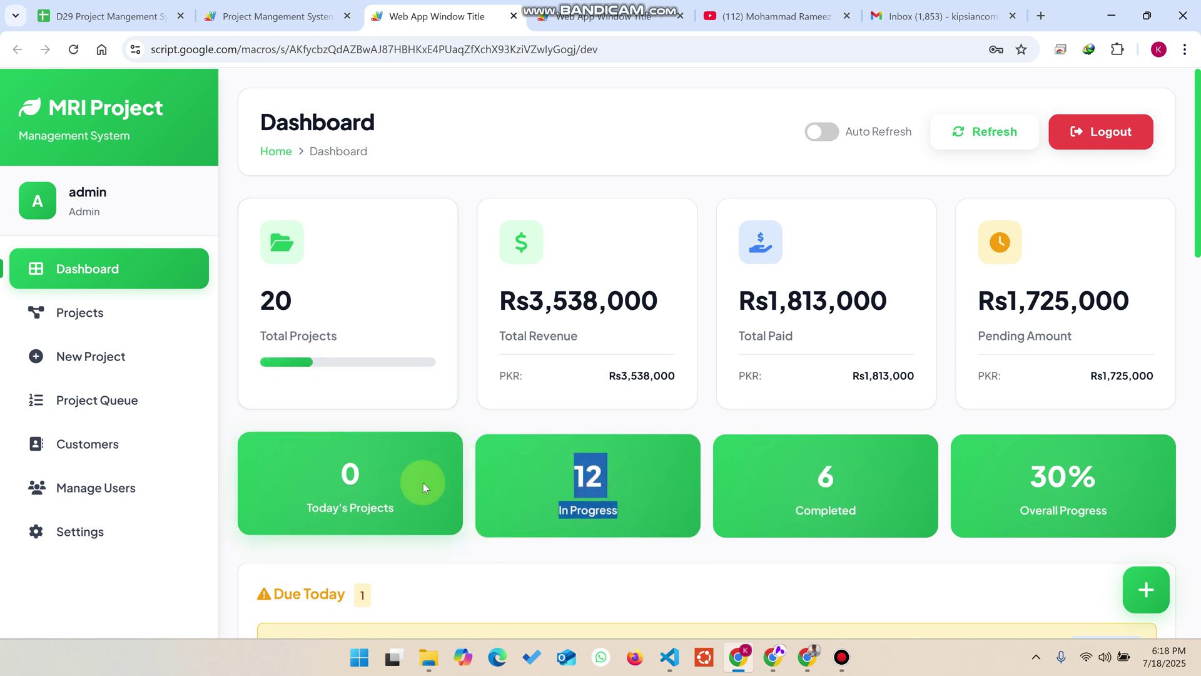
drag(388, 508, 314, 472)
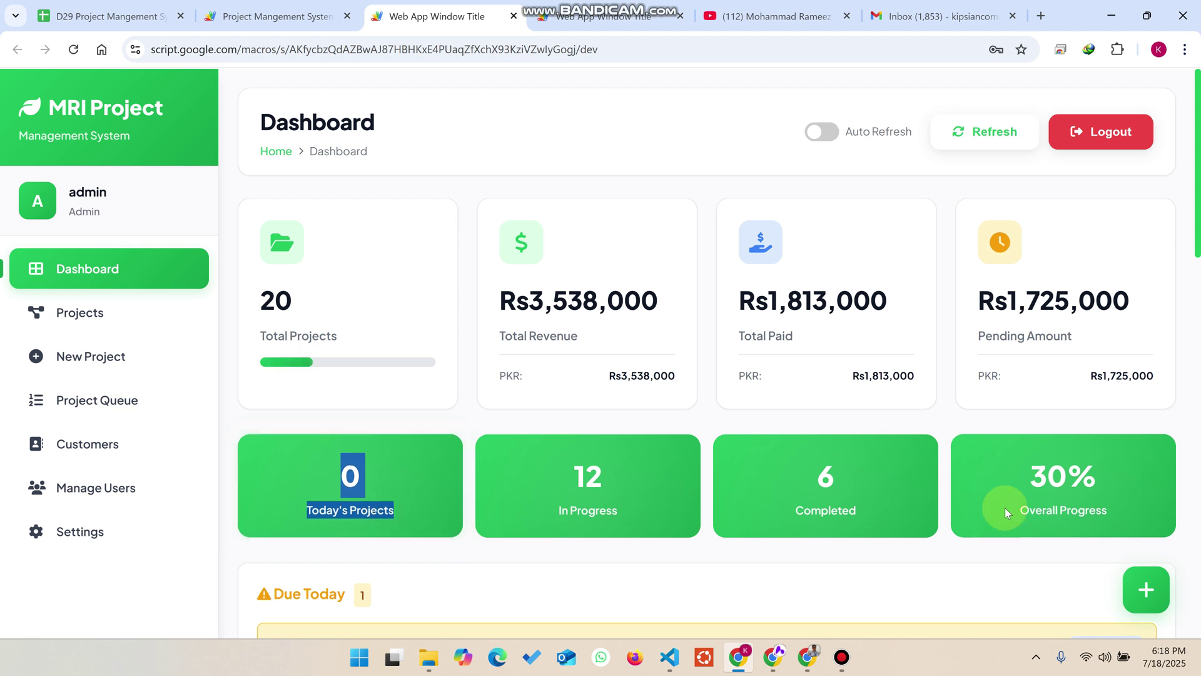
drag(1128, 518, 1013, 463)
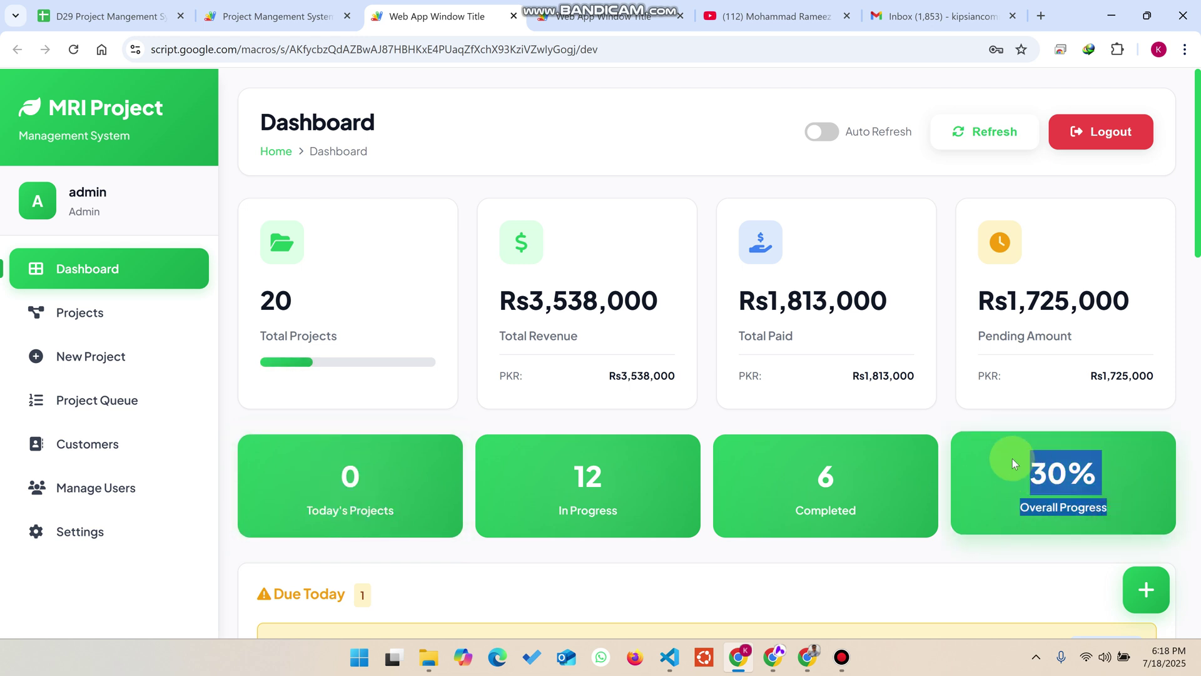
- Scroll through the dashboard, pointing out the Due Today and Revenue Trend sections
scroll(899, 322, down, 4)
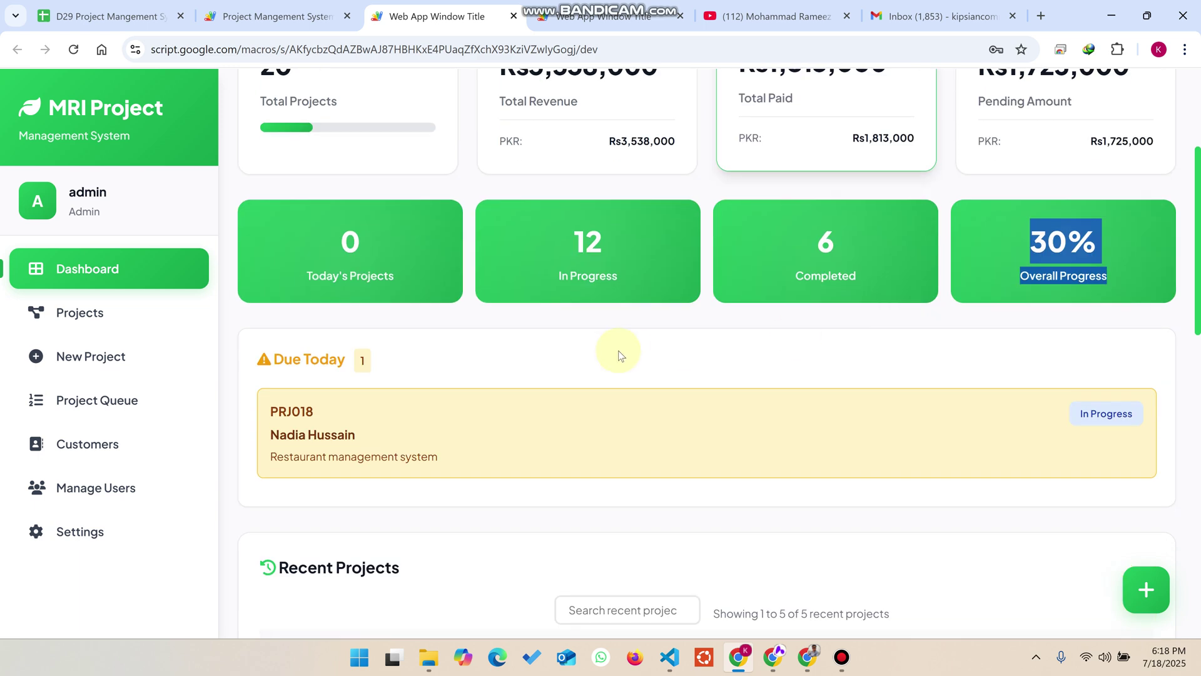
drag(348, 361, 276, 358)
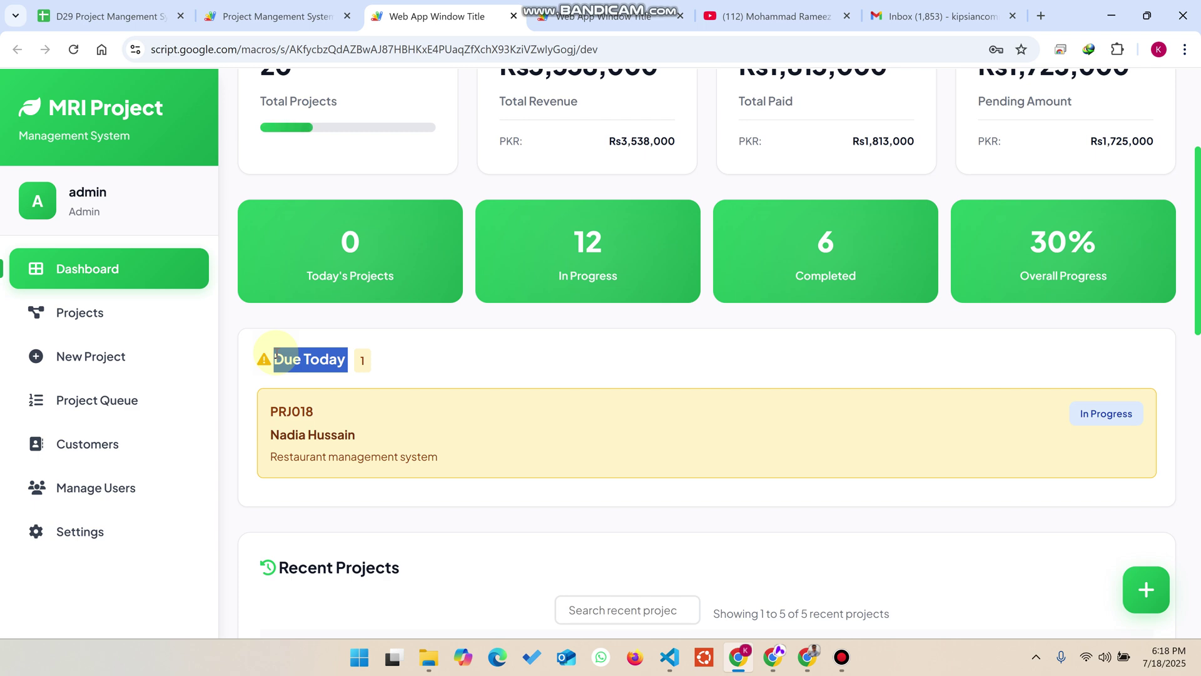
scroll(332, 382, down, 3)
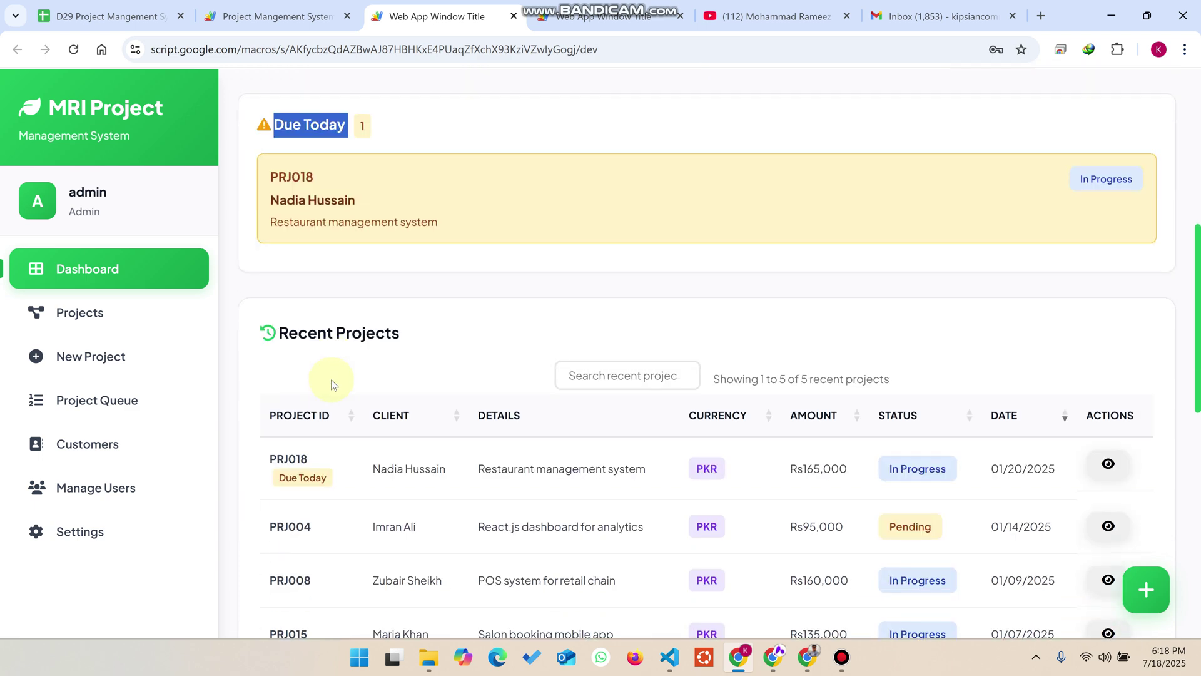
drag(354, 364, 263, 333)
scroll(350, 357, down, 2)
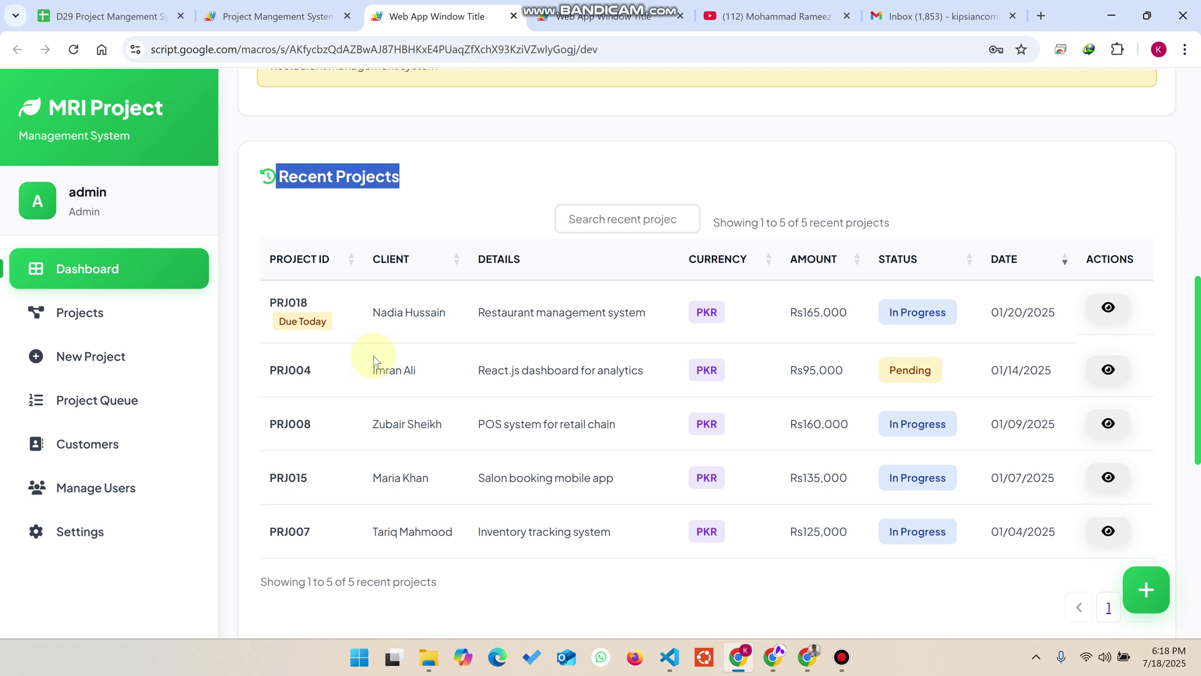
scroll(410, 363, down, 7)
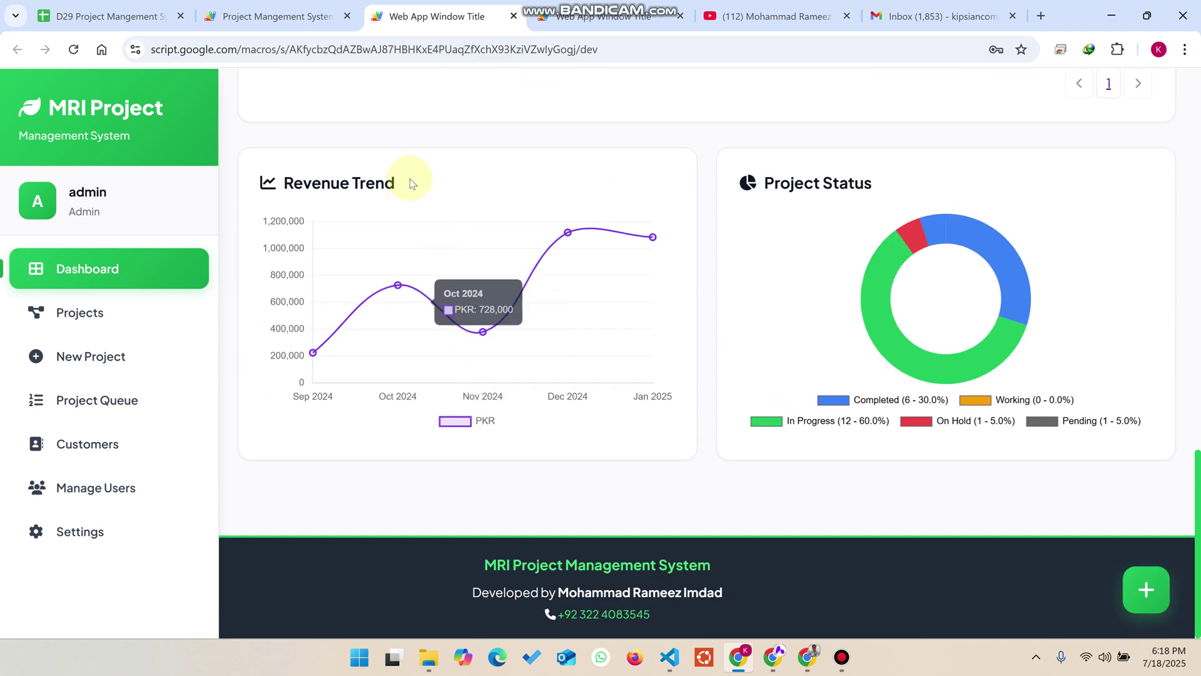
drag(411, 181, 289, 188)
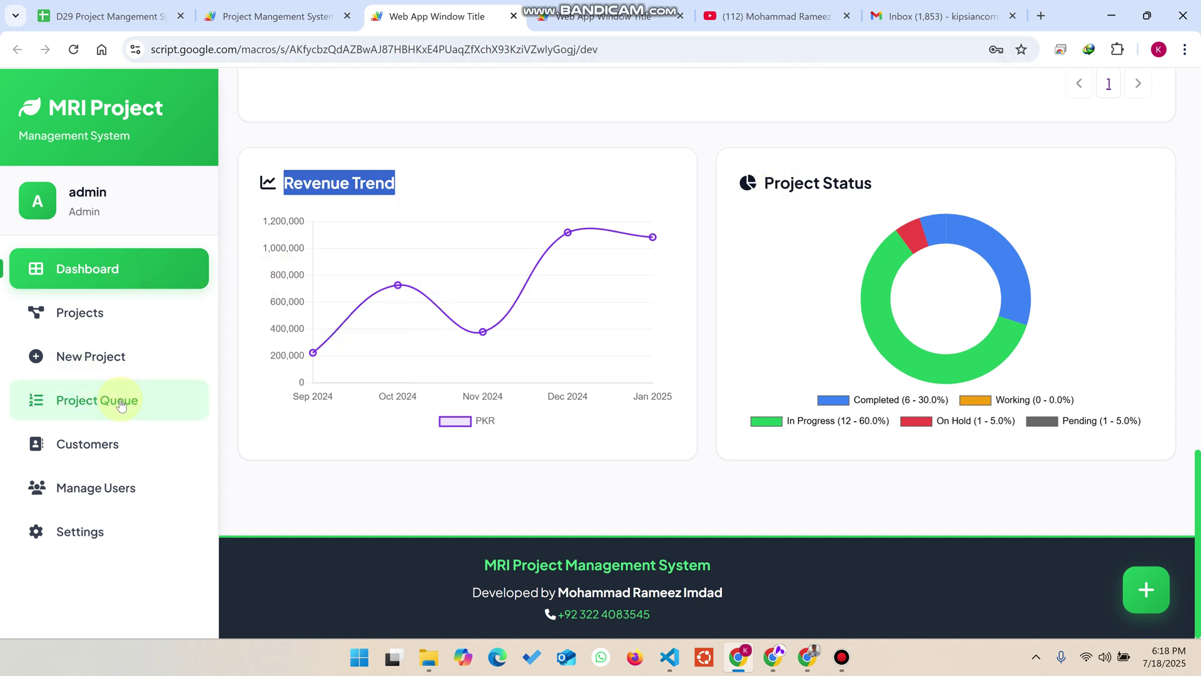
- Go to the Customers page and view the CUST001 and CUST002 entries
click(116, 444)
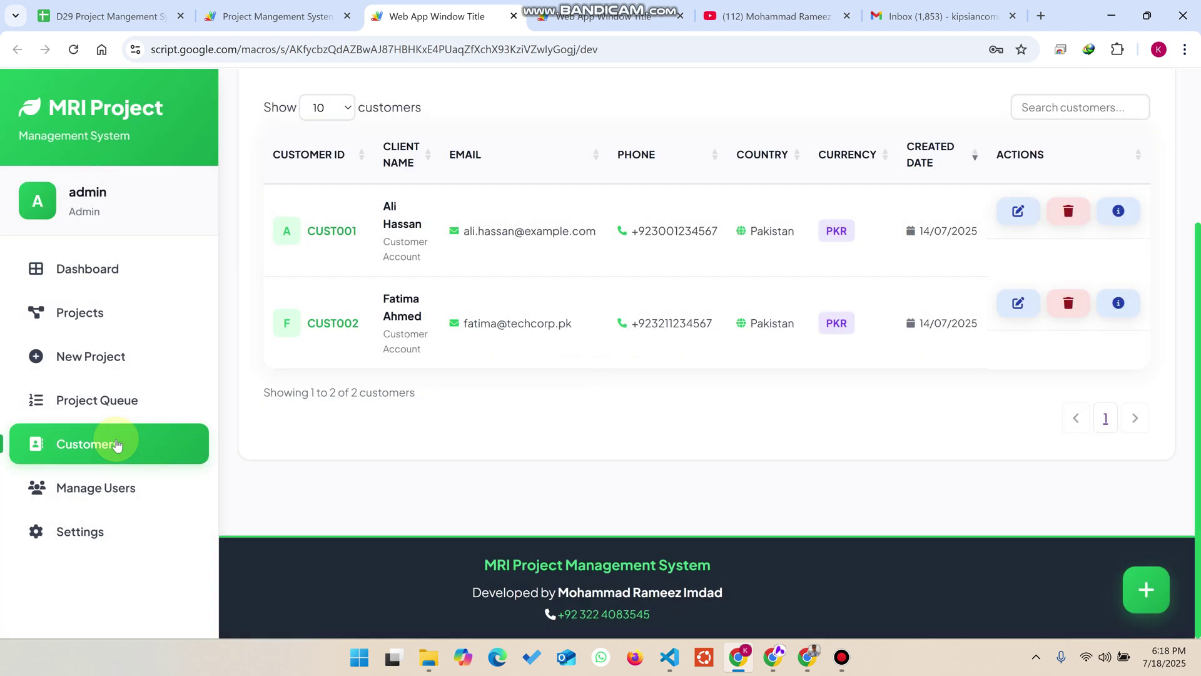
scroll(319, 398, up, 3)
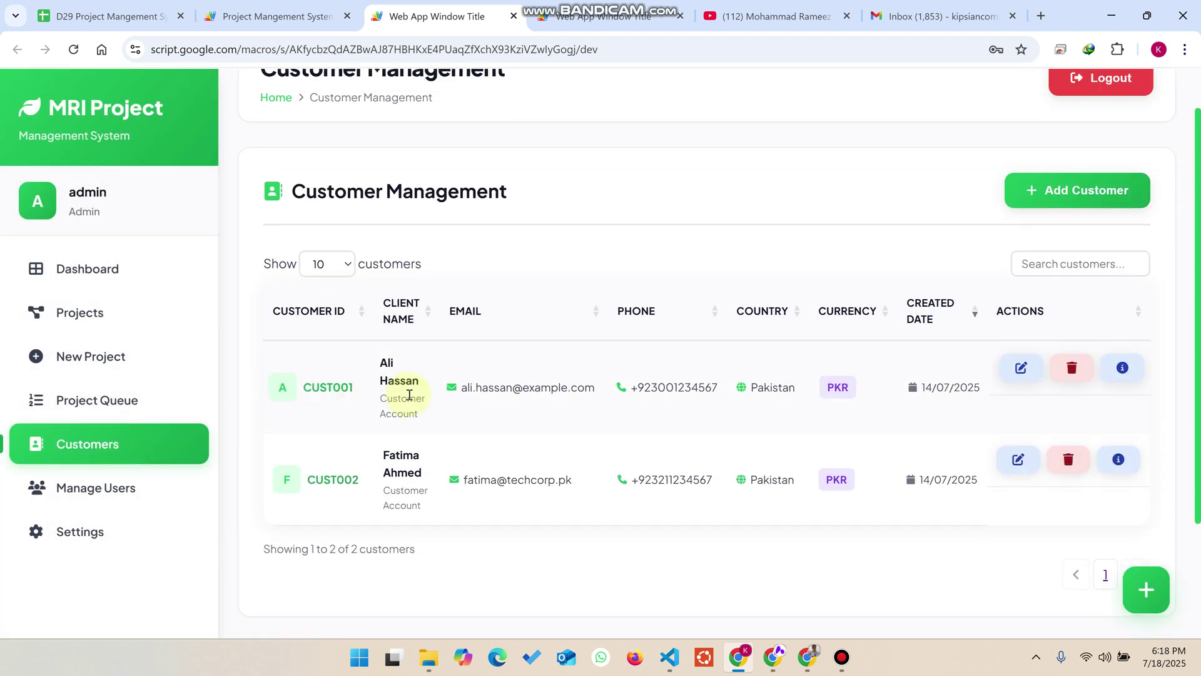
scroll(625, 363, up, 1)
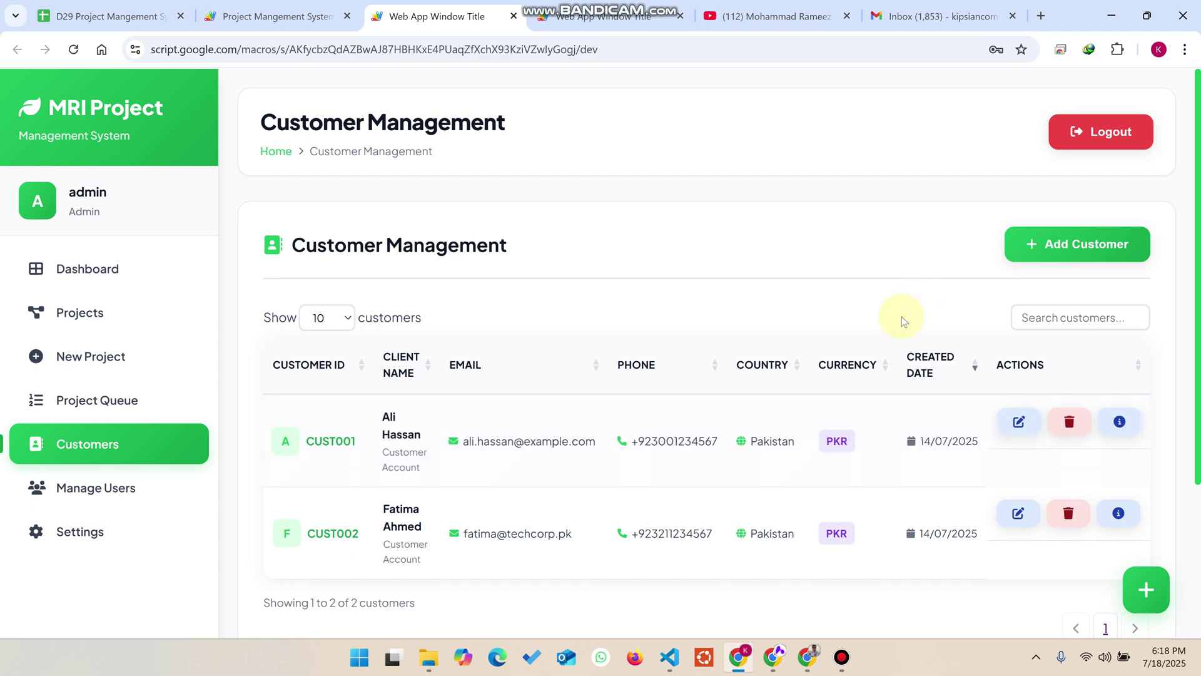
- Open the Add New Customer form and enter the client's name, e-mail and phone number
click(1078, 261)
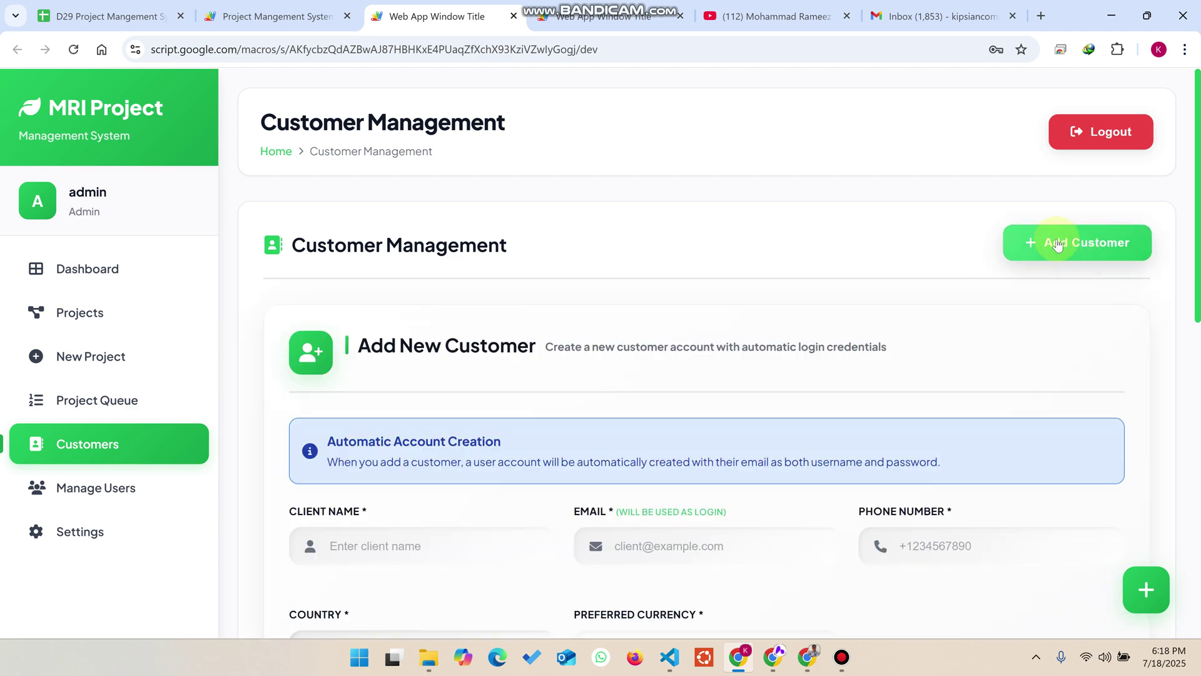
scroll(720, 269, down, 3)
scroll(550, 265, down, 1)
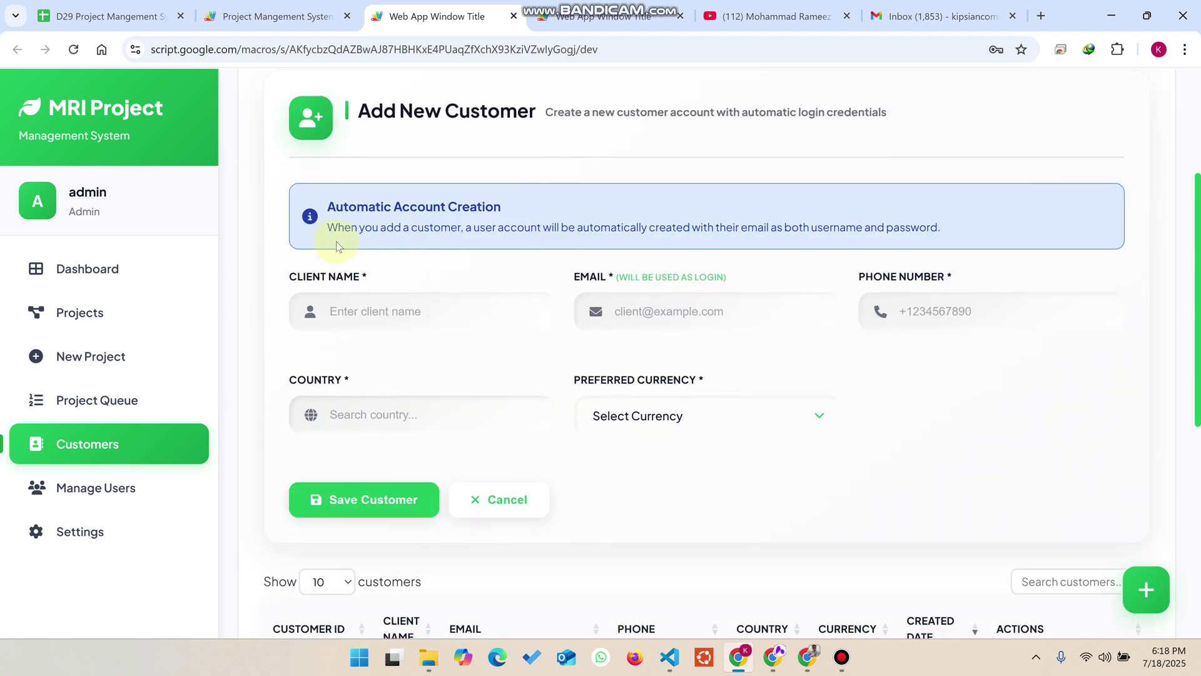
drag(321, 227, 959, 226)
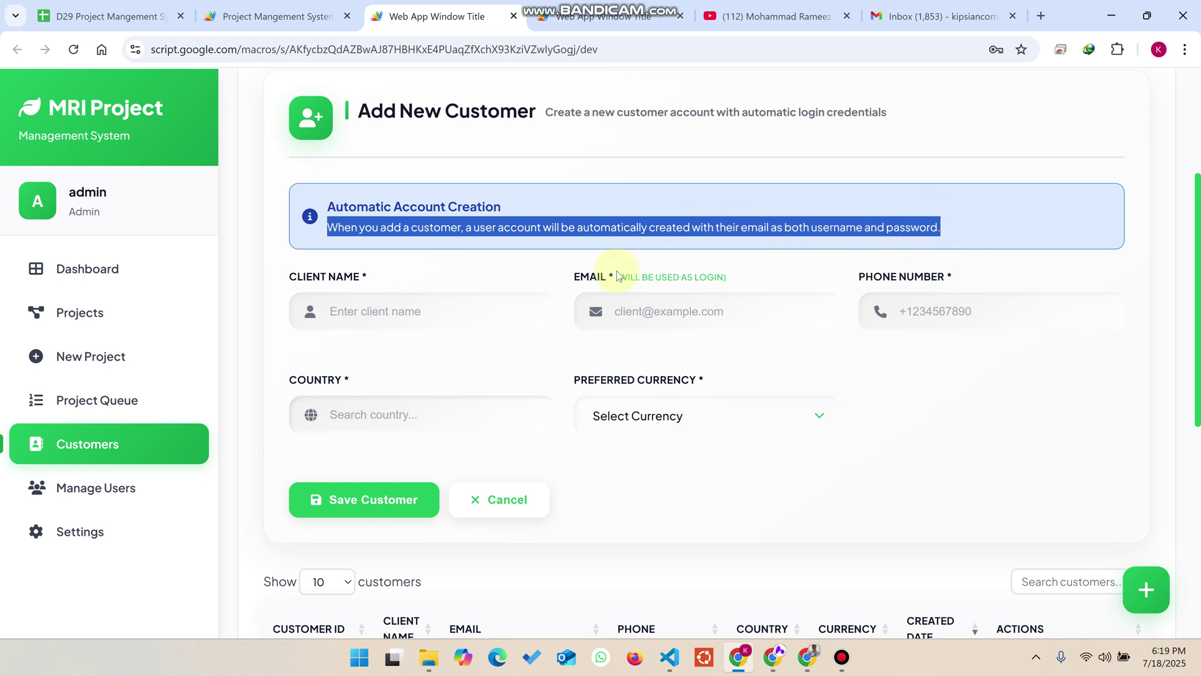
click(387, 316)
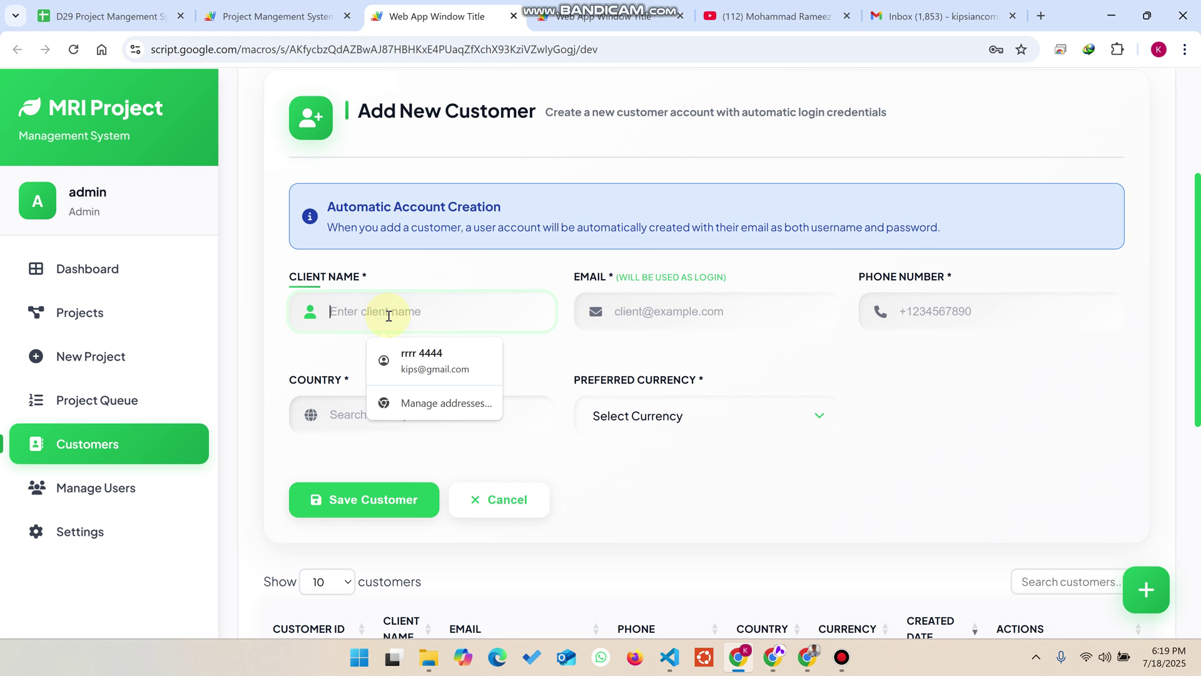
text(Rami\)
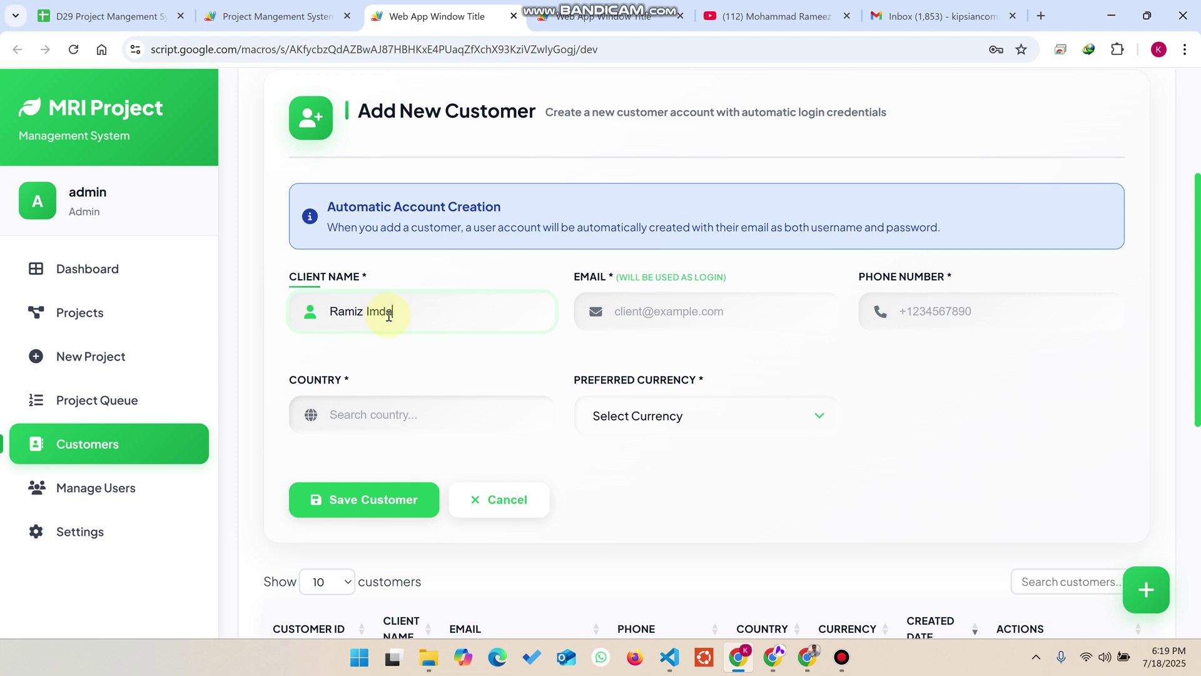
key(Tab)
text(kipsi)
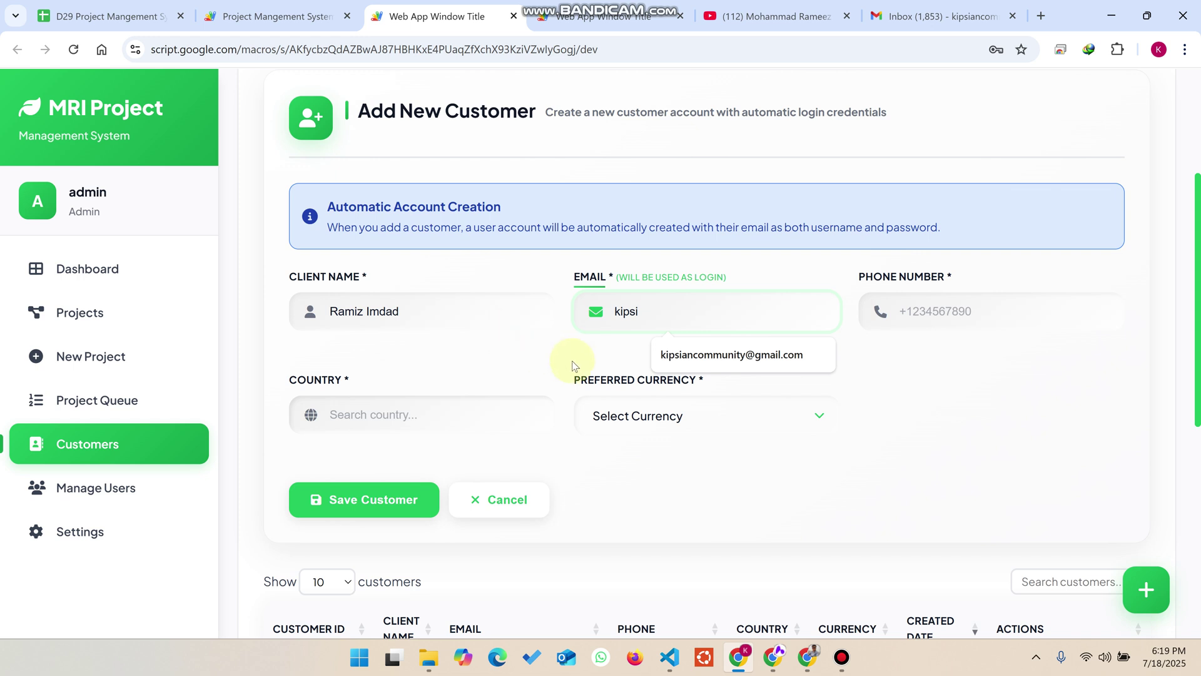
click(700, 357)
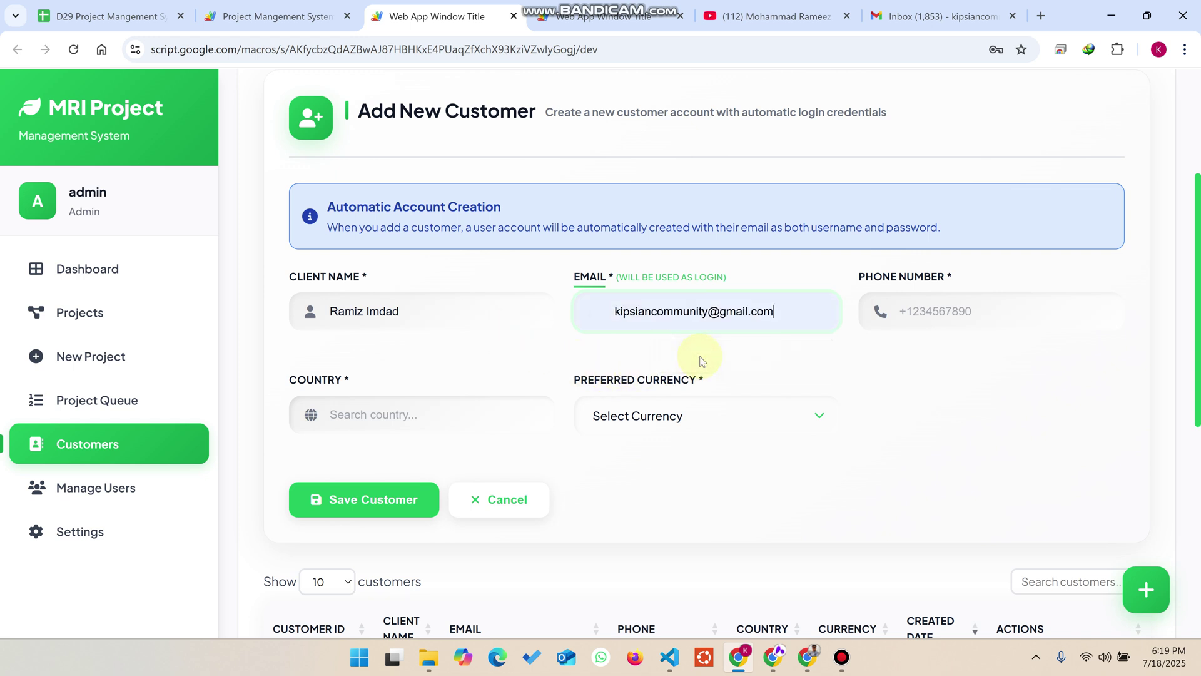
click(925, 323)
click(976, 350)
- Try to replace the autofilled Pakistan in the Country field
click(400, 423)
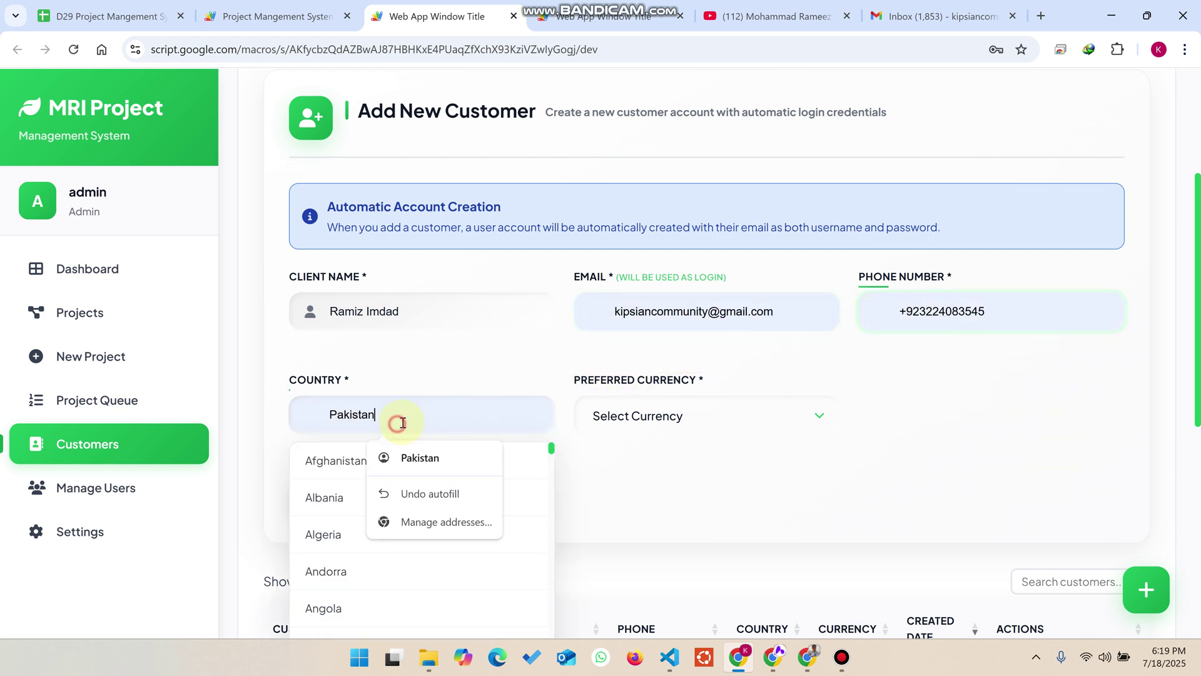
drag(402, 423, 274, 416)
key(BackSpace)
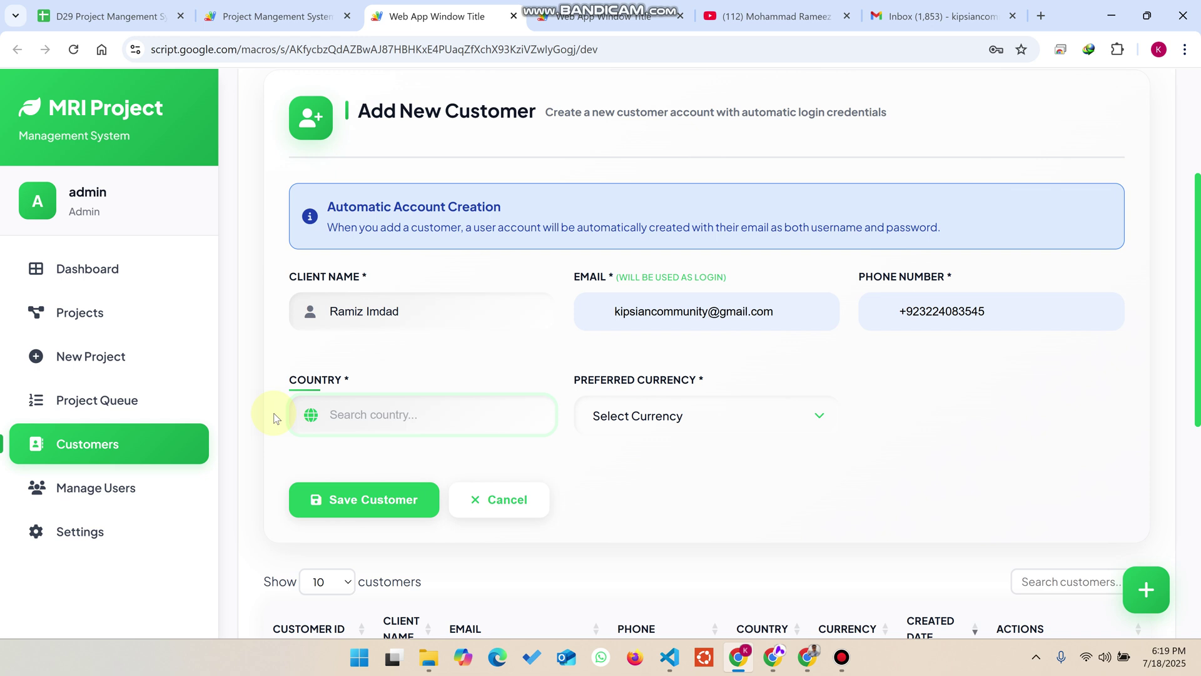
text(c)
click(488, 418)
key(BackSpace)
key(BackSpace)
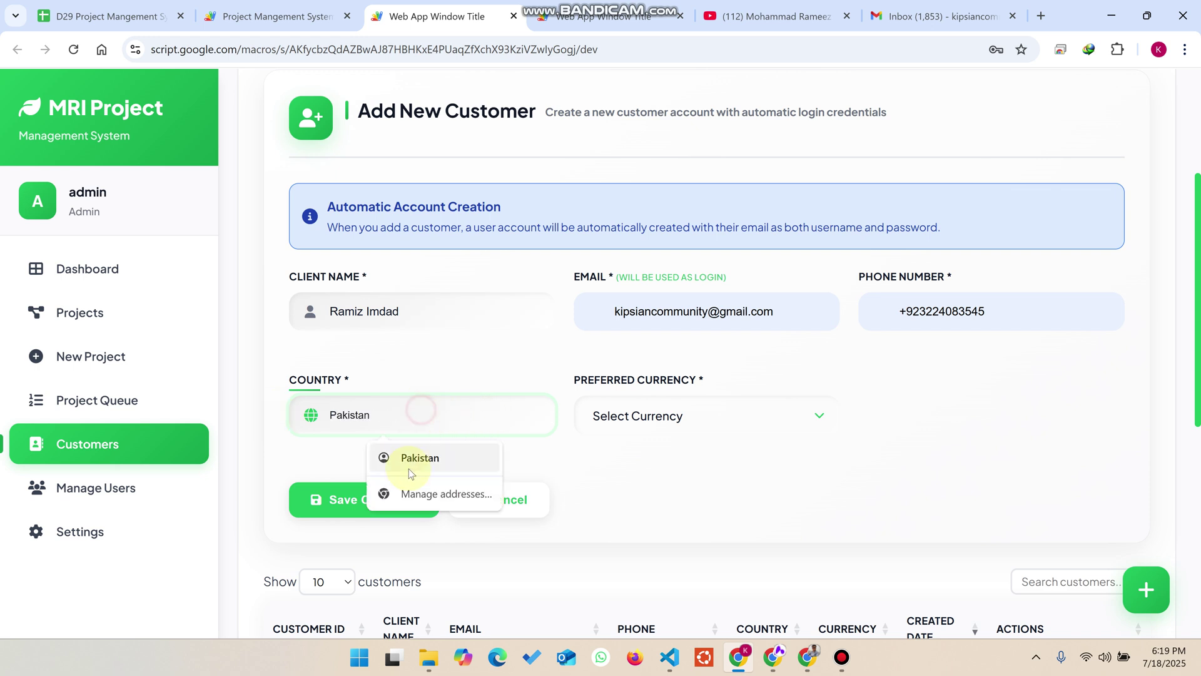
click(410, 458)
click(402, 418)
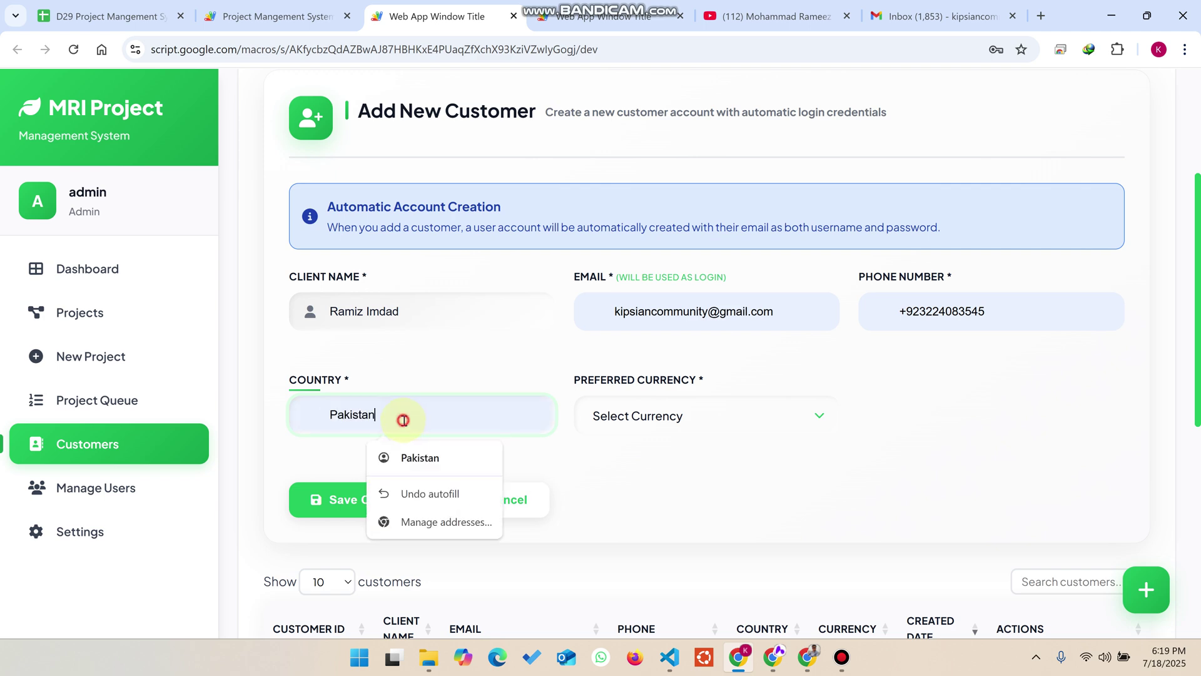
scroll(400, 416, down, 2)
scroll(400, 418, up, 2)
click(404, 414)
scroll(663, 438, up, 4)
scroll(960, 263, down, 4)
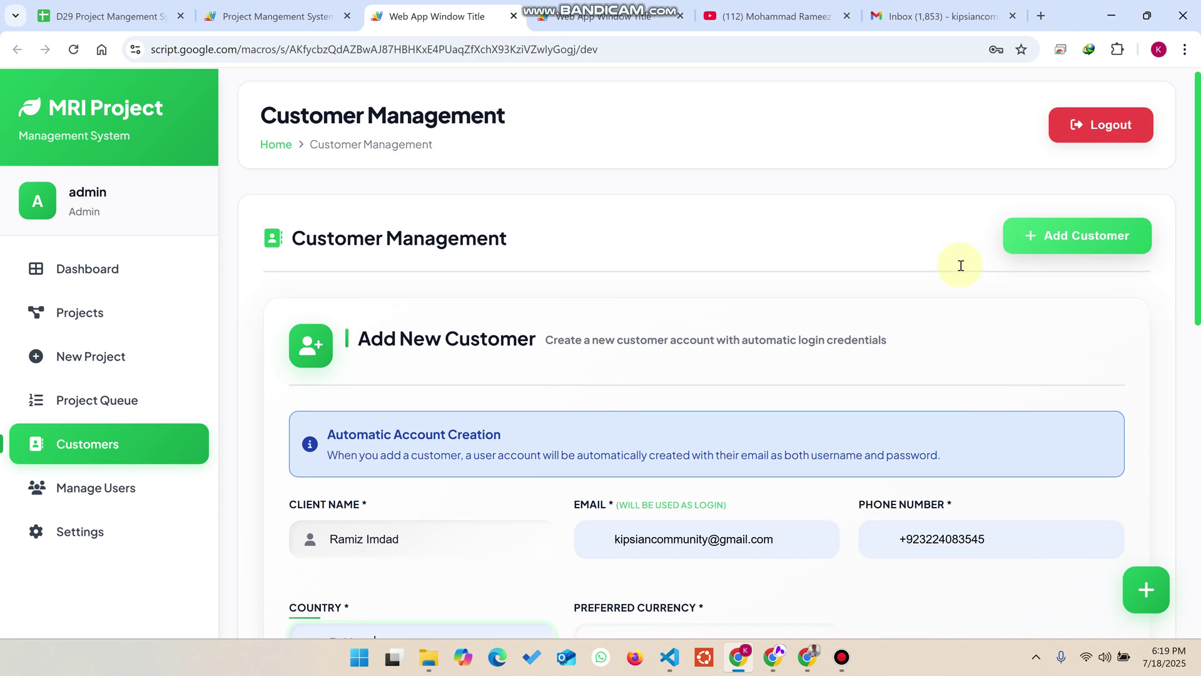
scroll(1001, 232, up, 5)
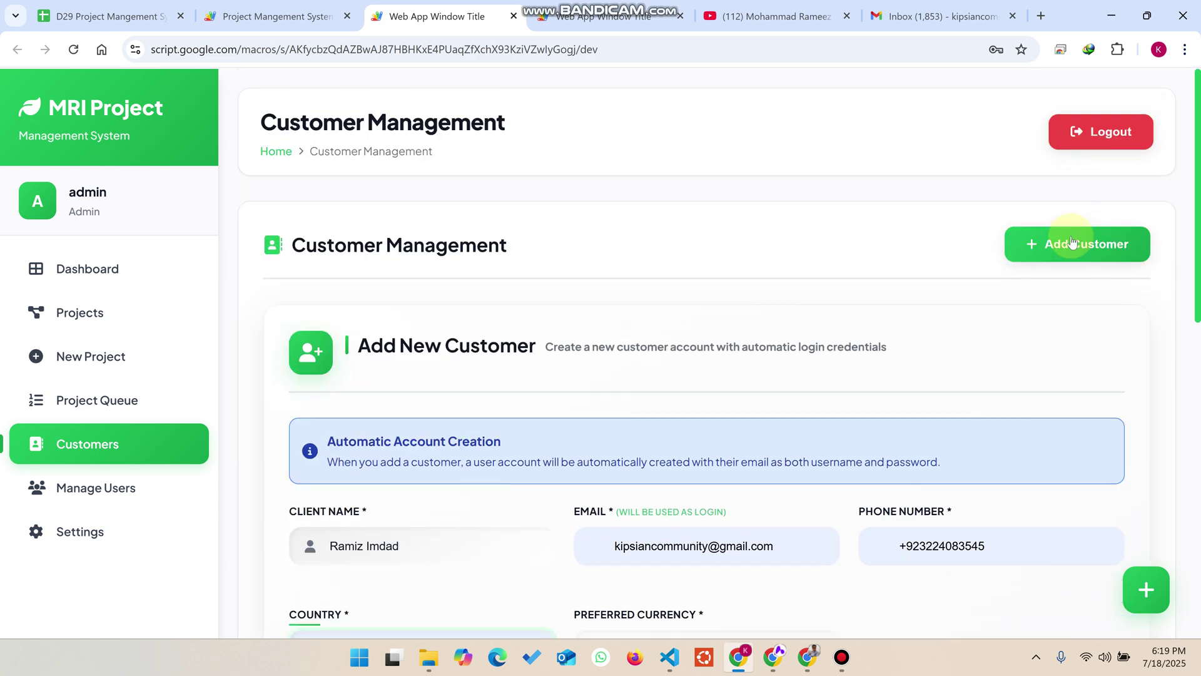
- Set the customer's country to Canada and preferred currency to USD - US Dollar
click(101, 445)
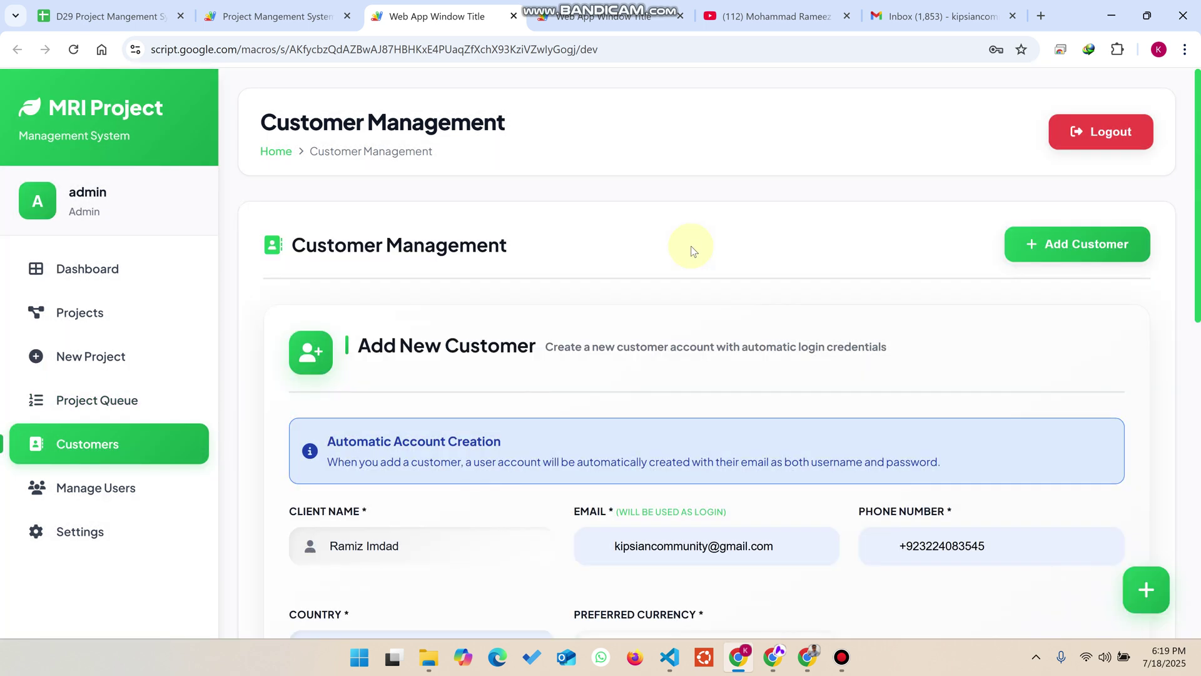
scroll(346, 429, down, 1)
click(350, 571)
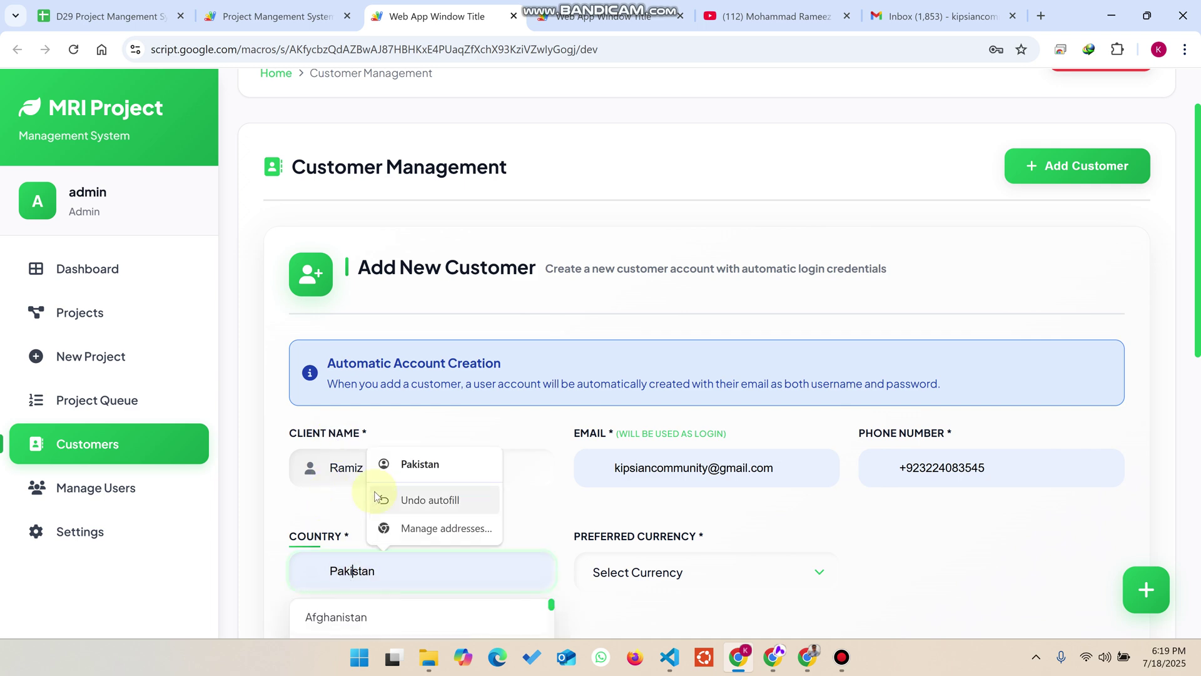
scroll(602, 386, down, 2)
drag(421, 413, 303, 416)
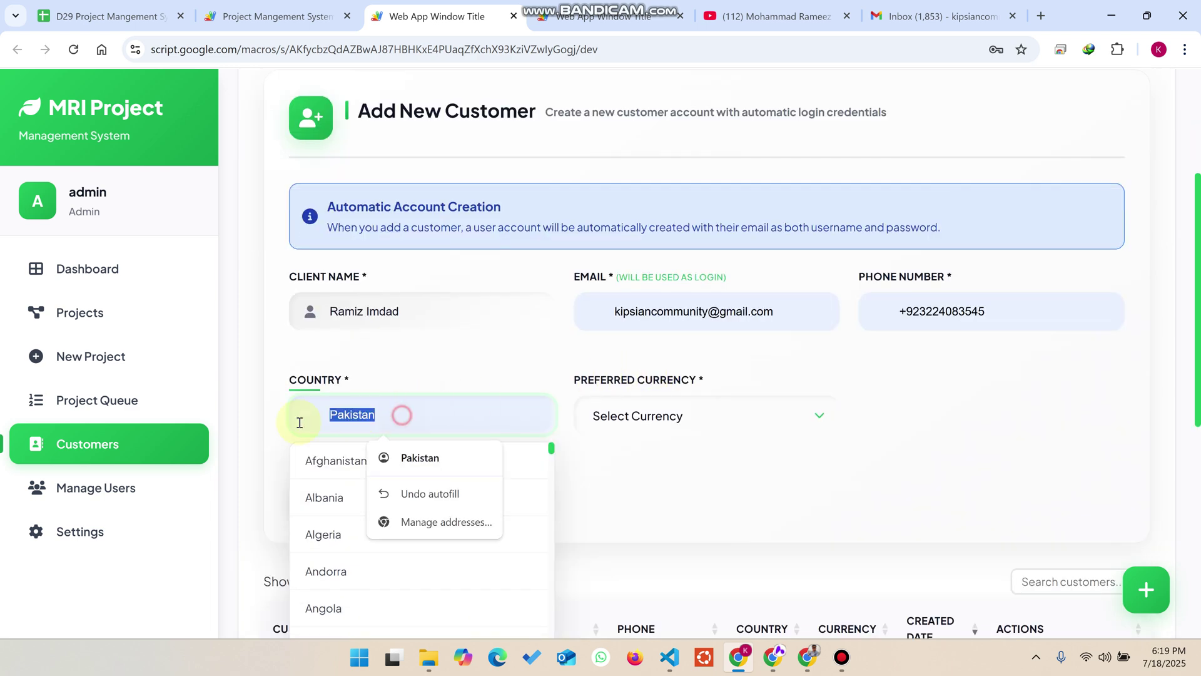
key(BackSpace)
text(can)
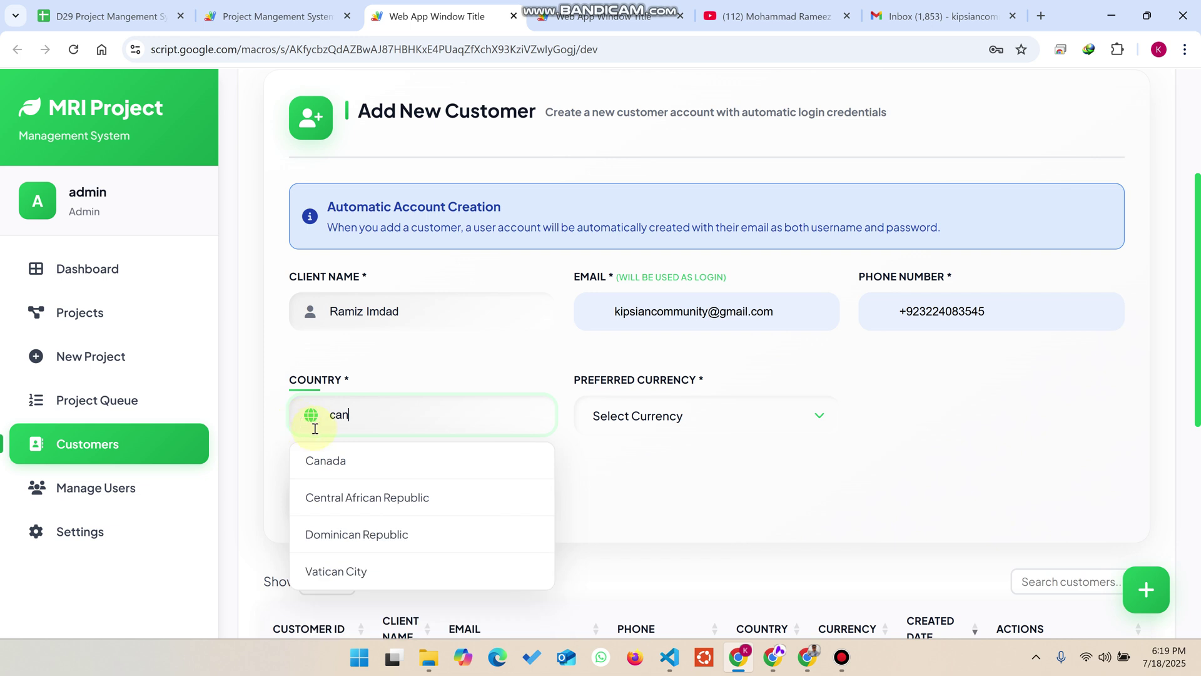
click(335, 459)
click(661, 427)
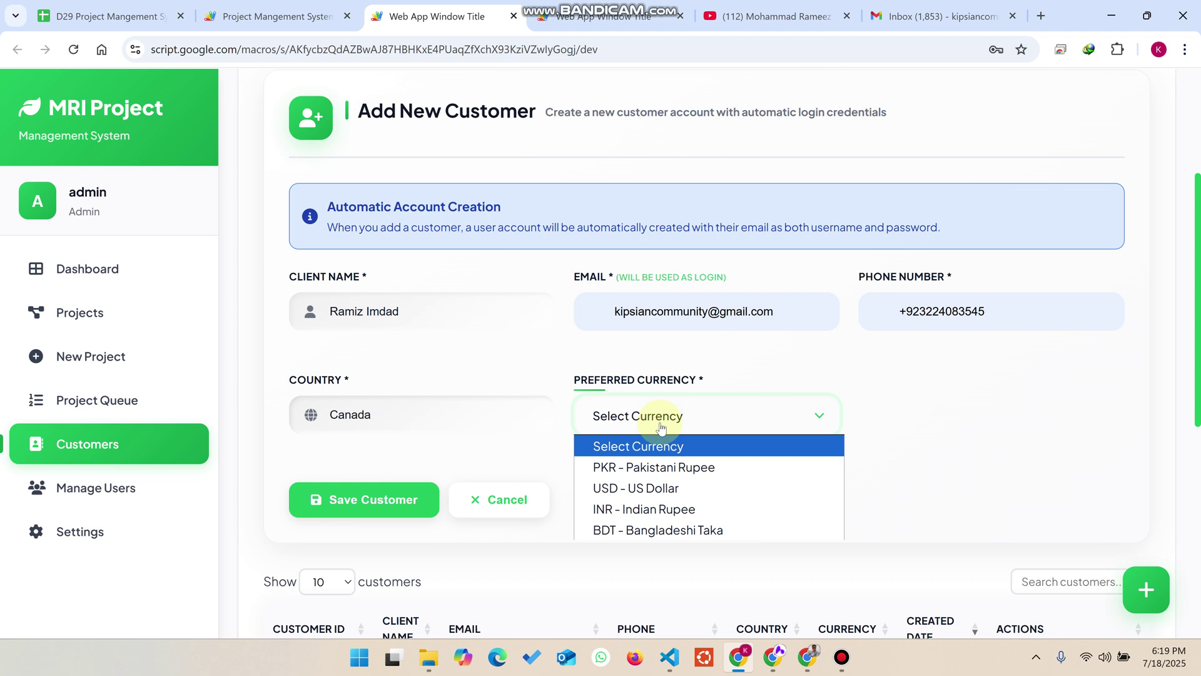
click(648, 488)
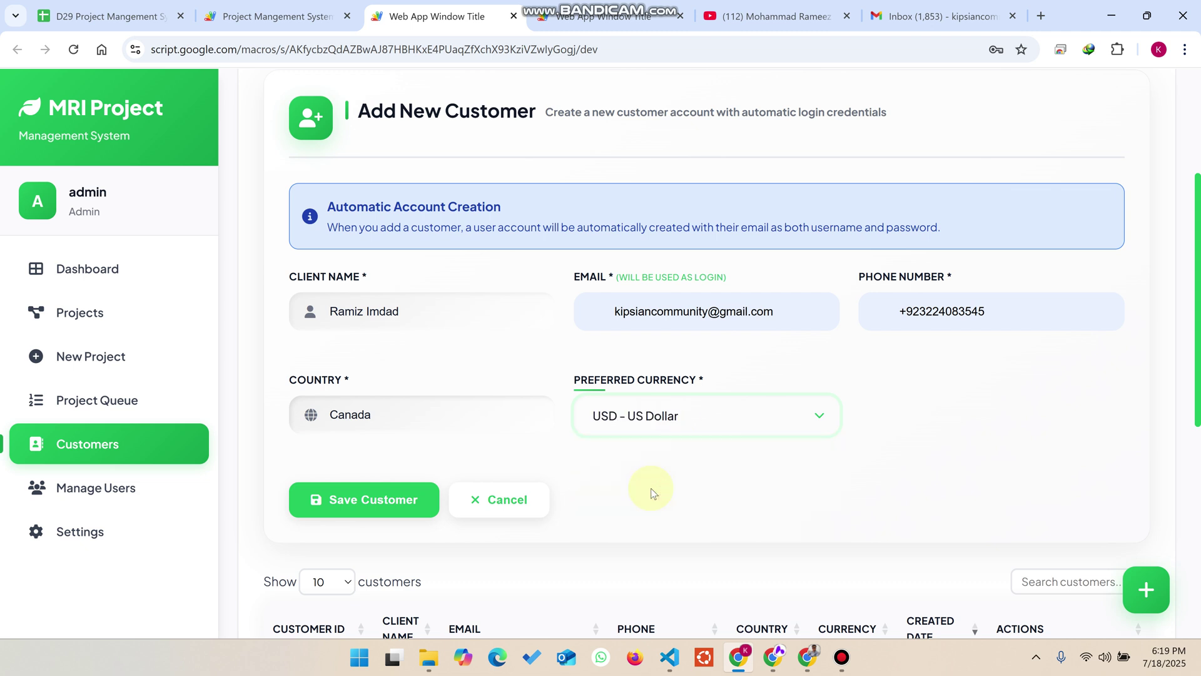
- Save the Canada/USD customer, check its new row, and open an empty Add Customer form
click(343, 497)
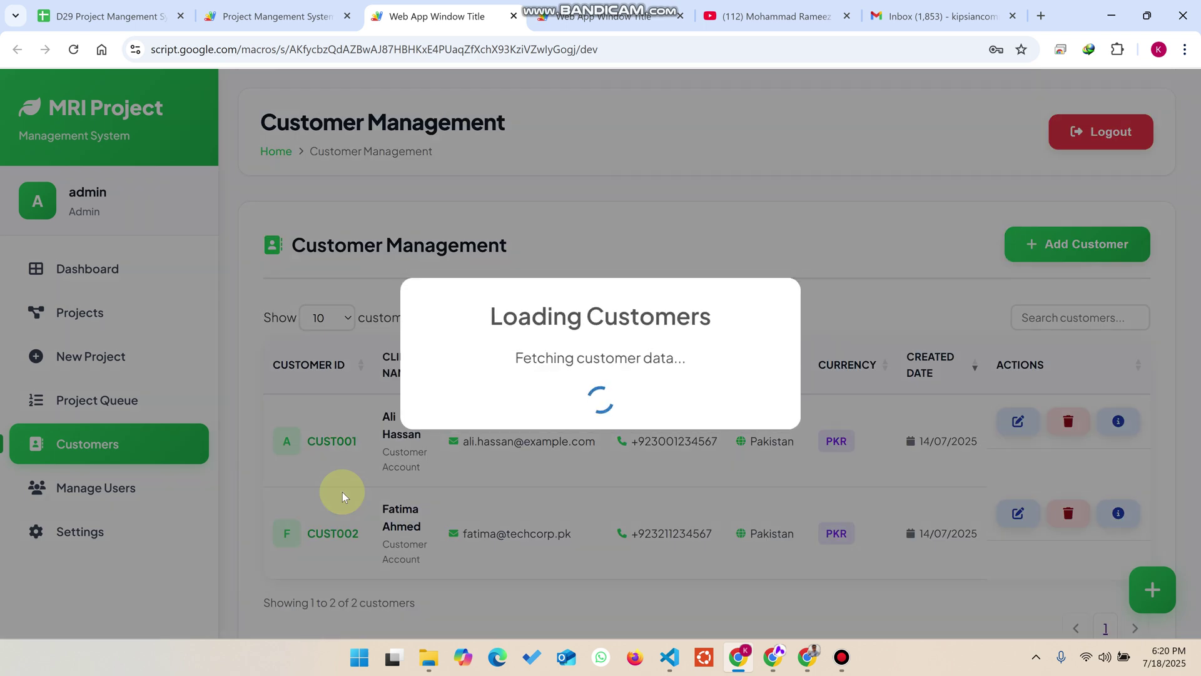
scroll(405, 486, down, 3)
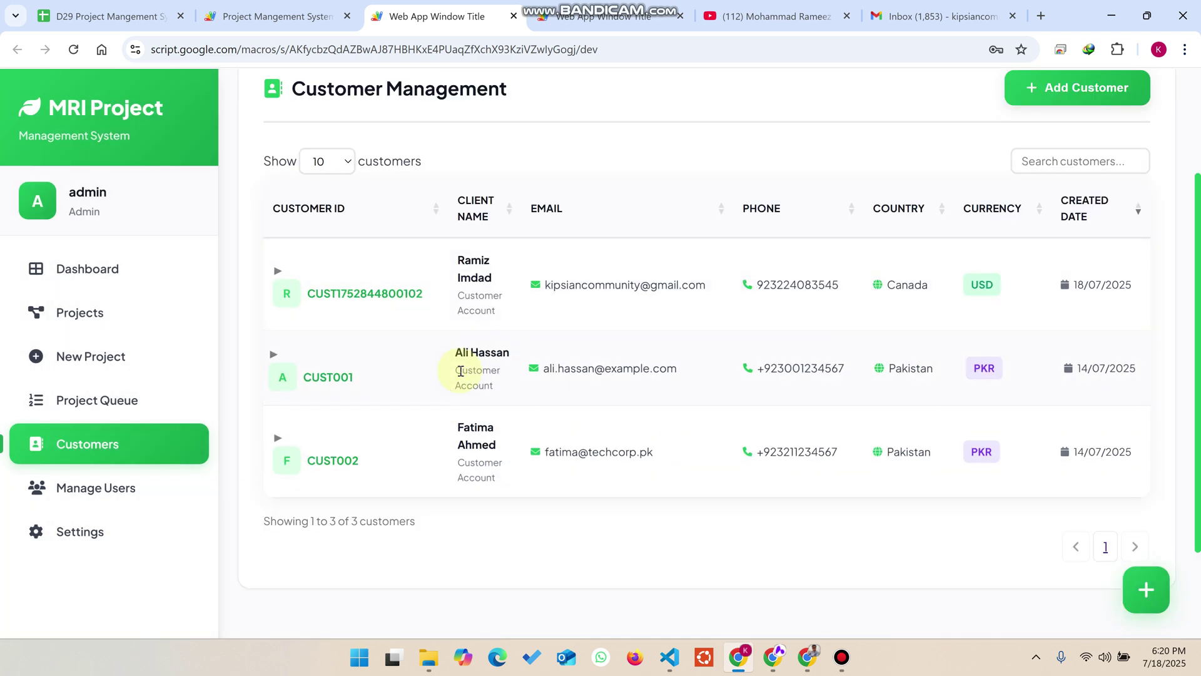
drag(492, 281, 545, 281)
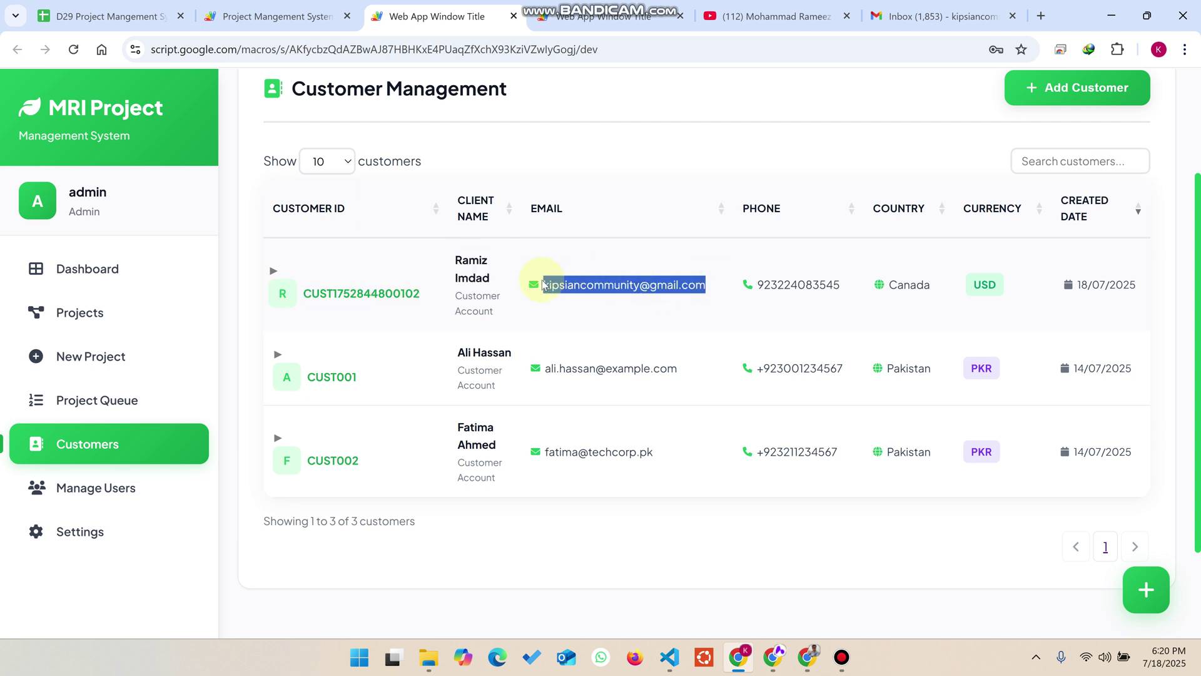
scroll(771, 336, up, 2)
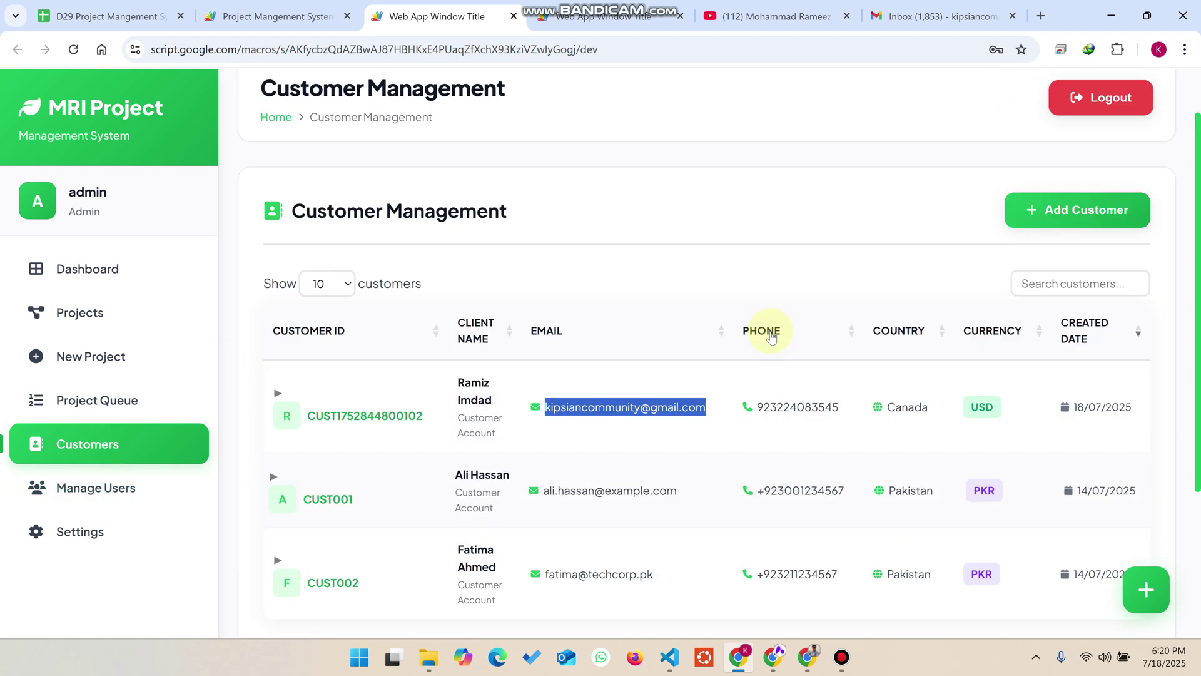
click(1027, 244)
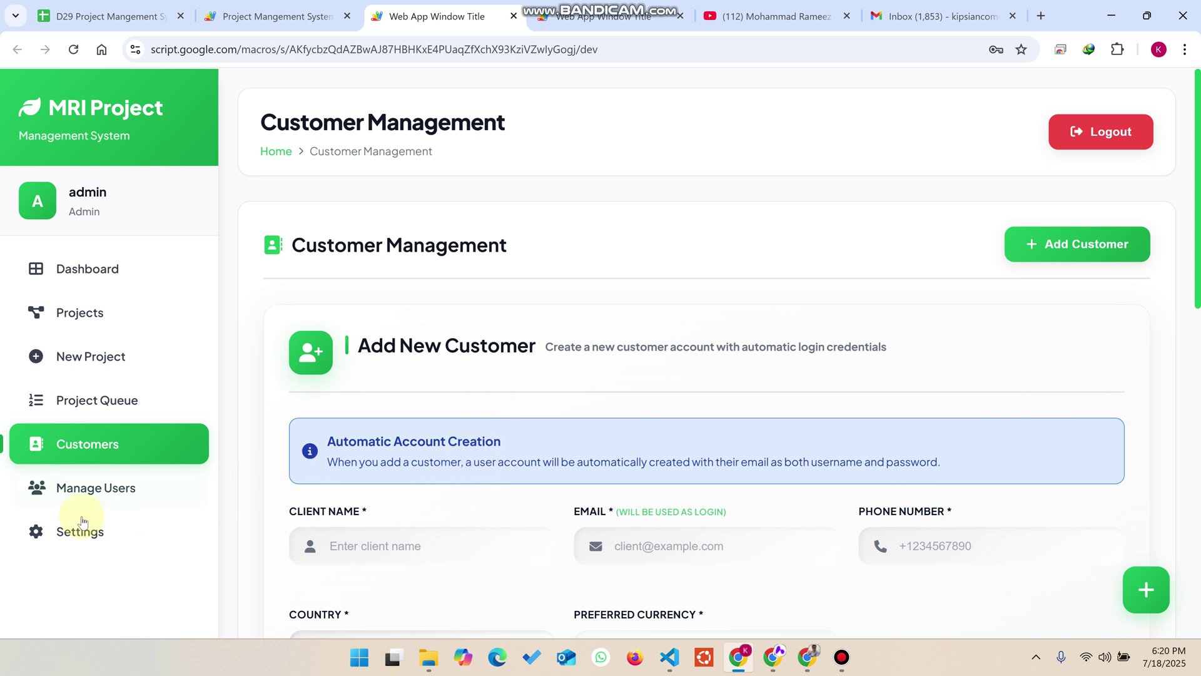
- Open Manage Users and highlight the new customer's auto-created login username
click(99, 491)
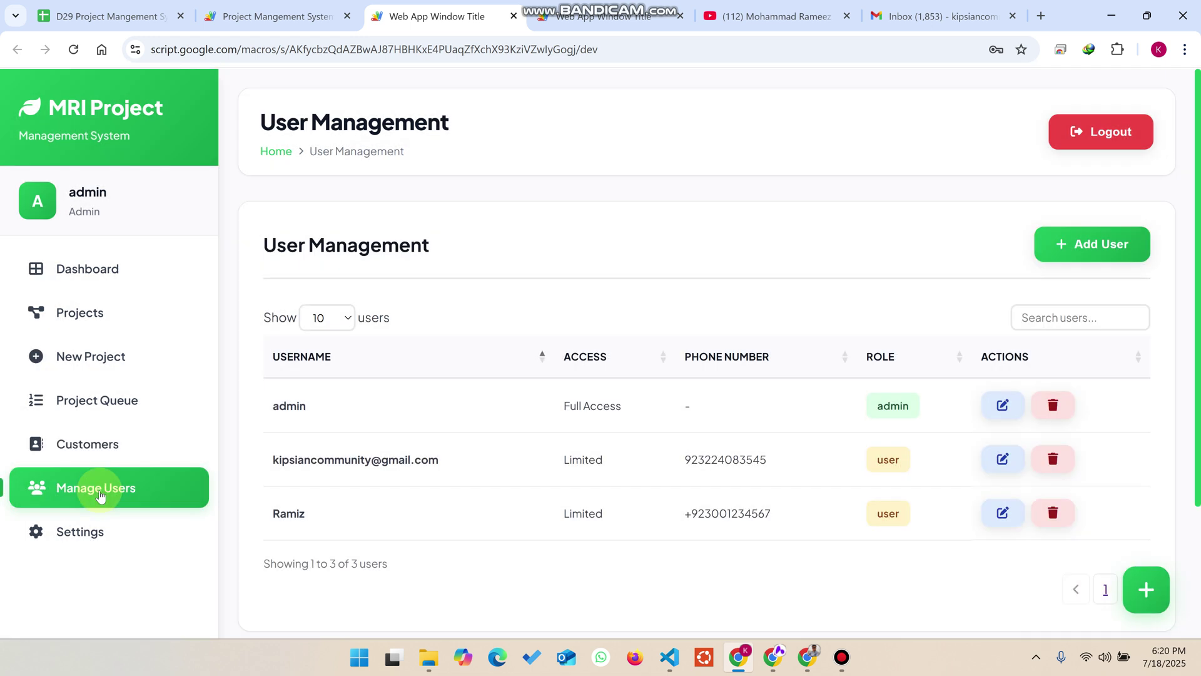
drag(451, 458, 273, 465)
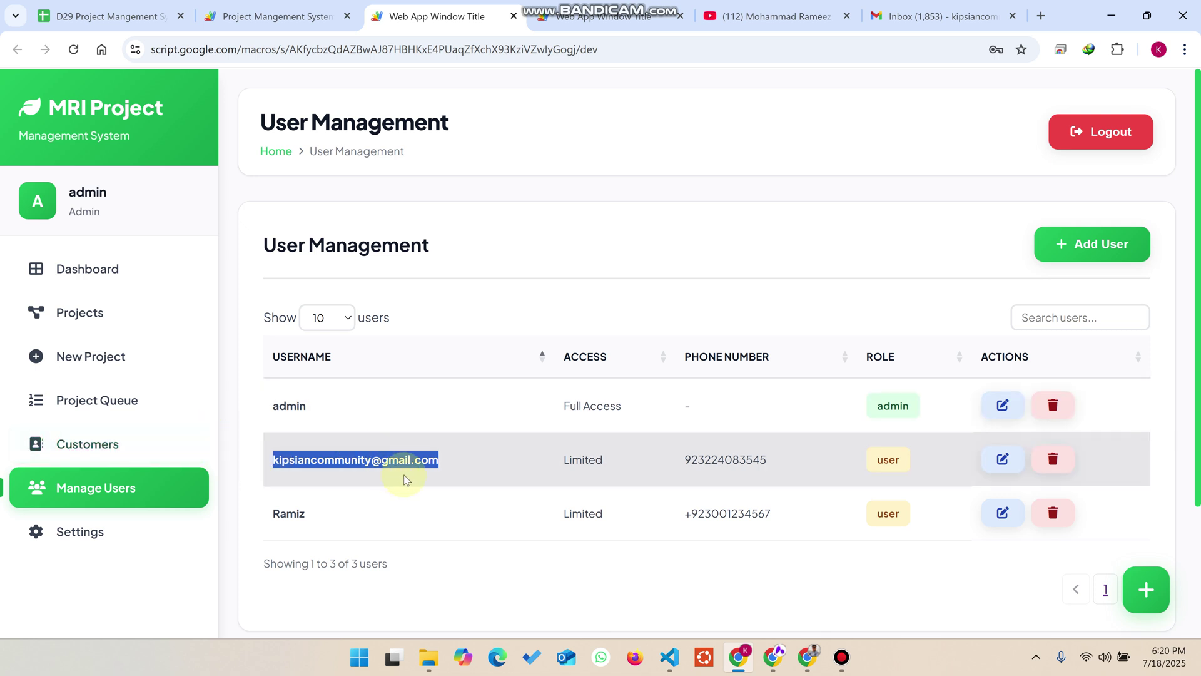
- Sign in as the new customer in the second tab with the saved username and password
click(603, 16)
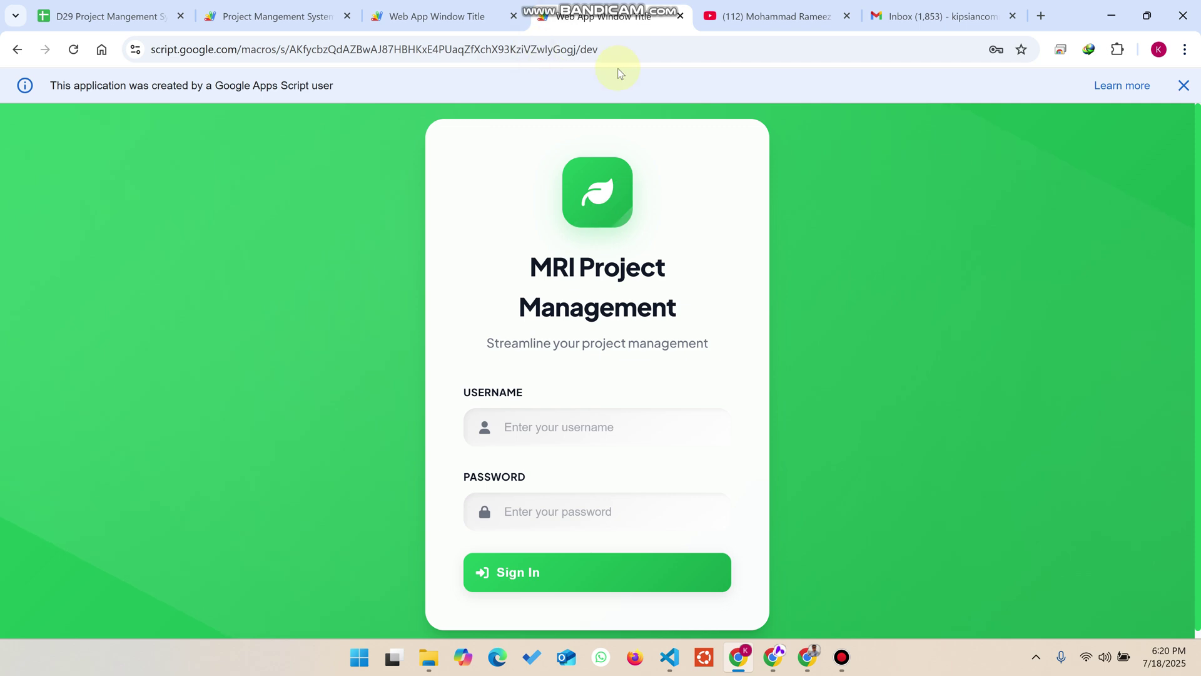
click(606, 426)
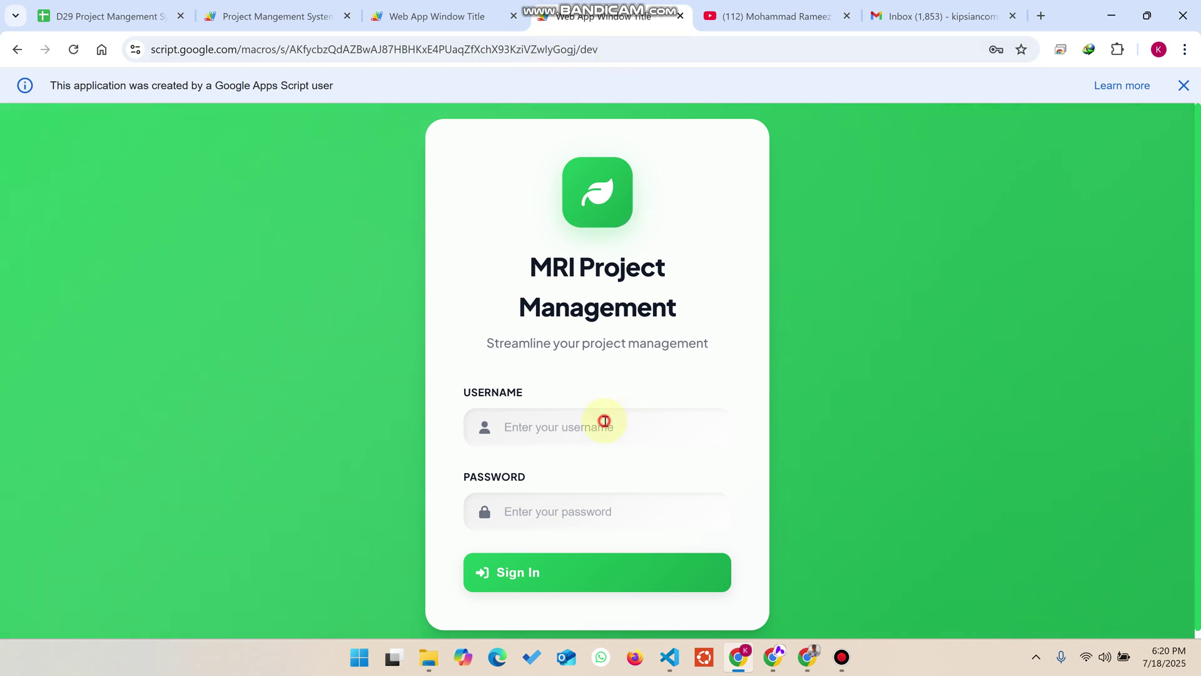
click(843, 531)
click(536, 511)
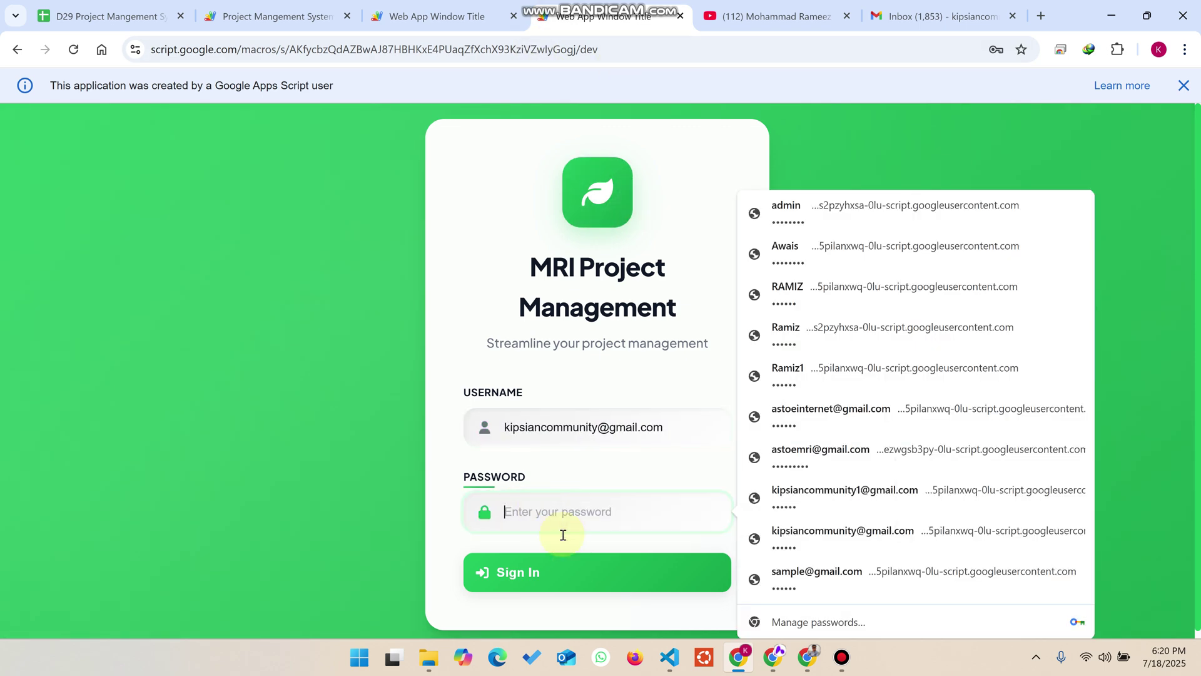
key(ctrl+v)
click(580, 573)
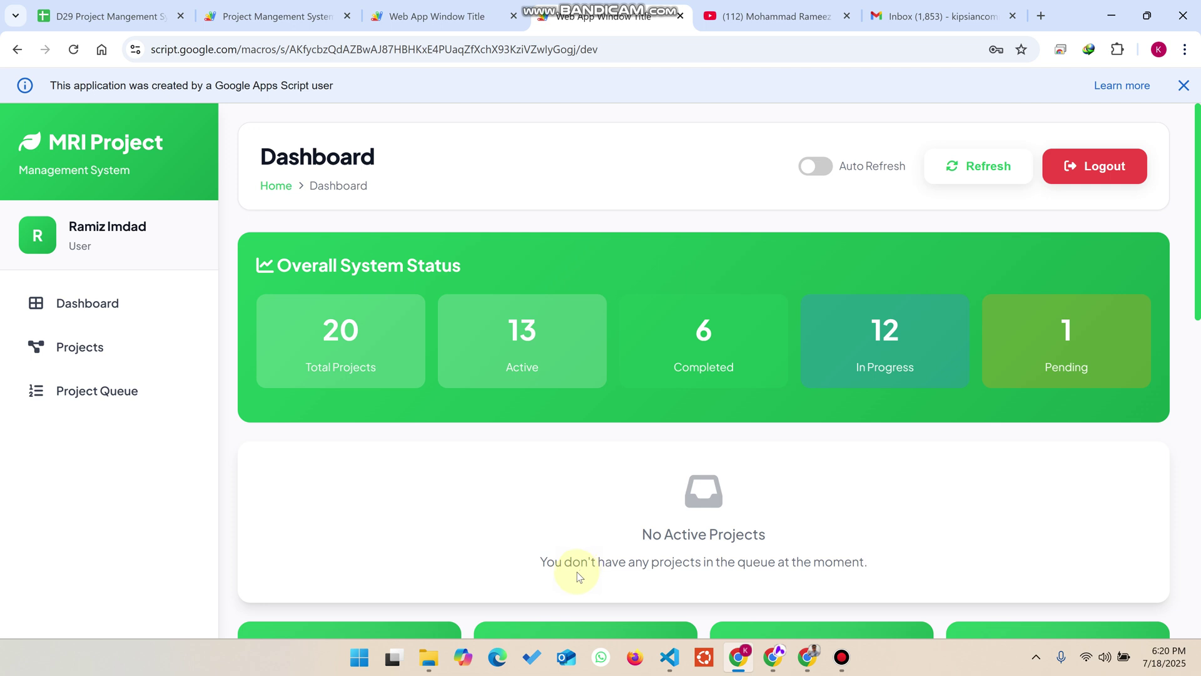
- Review the customer's Overall System Status, then return to the admin tab
scroll(341, 220, down, 3)
scroll(397, 187, up, 3)
drag(473, 266, 261, 264)
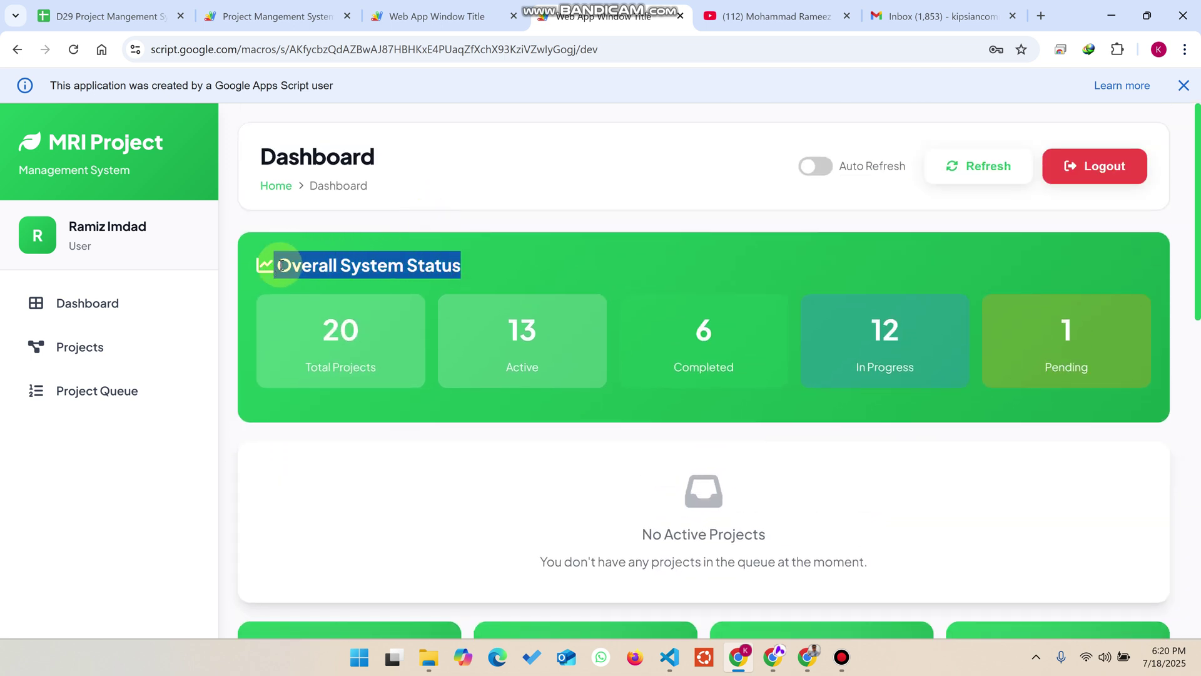
click(415, 16)
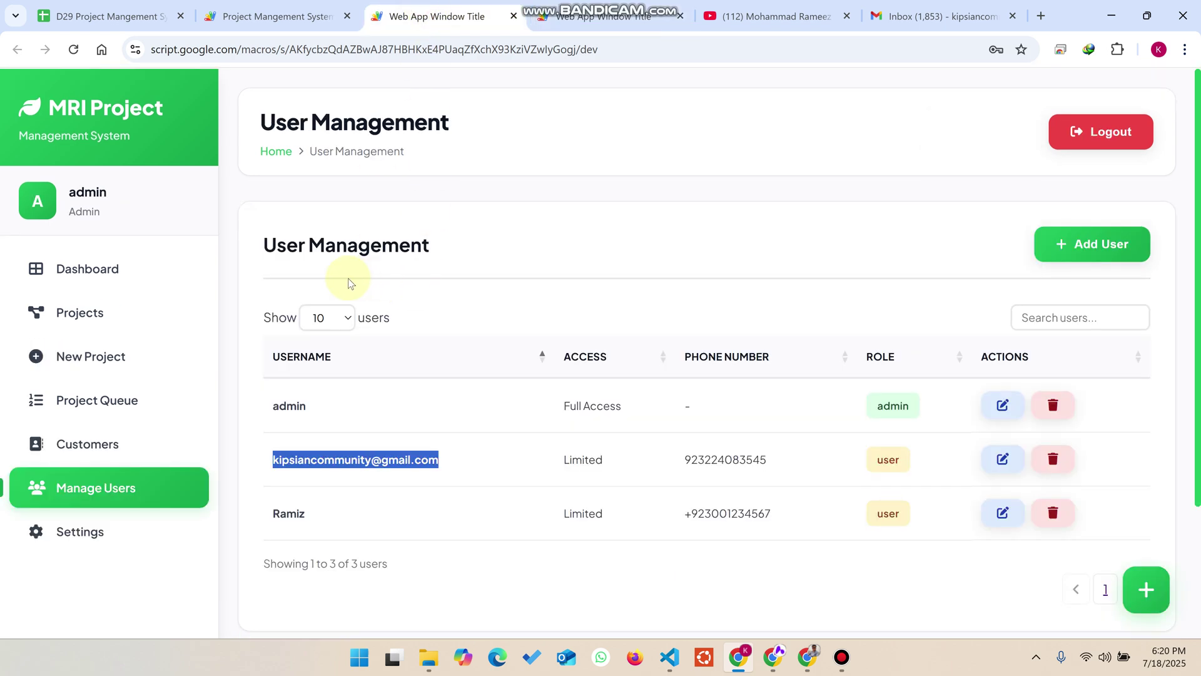
- Compare stats: 20 Total Projects, 13 Active, 6 Completed, 12 In Progress, 1 Pending
click(114, 269)
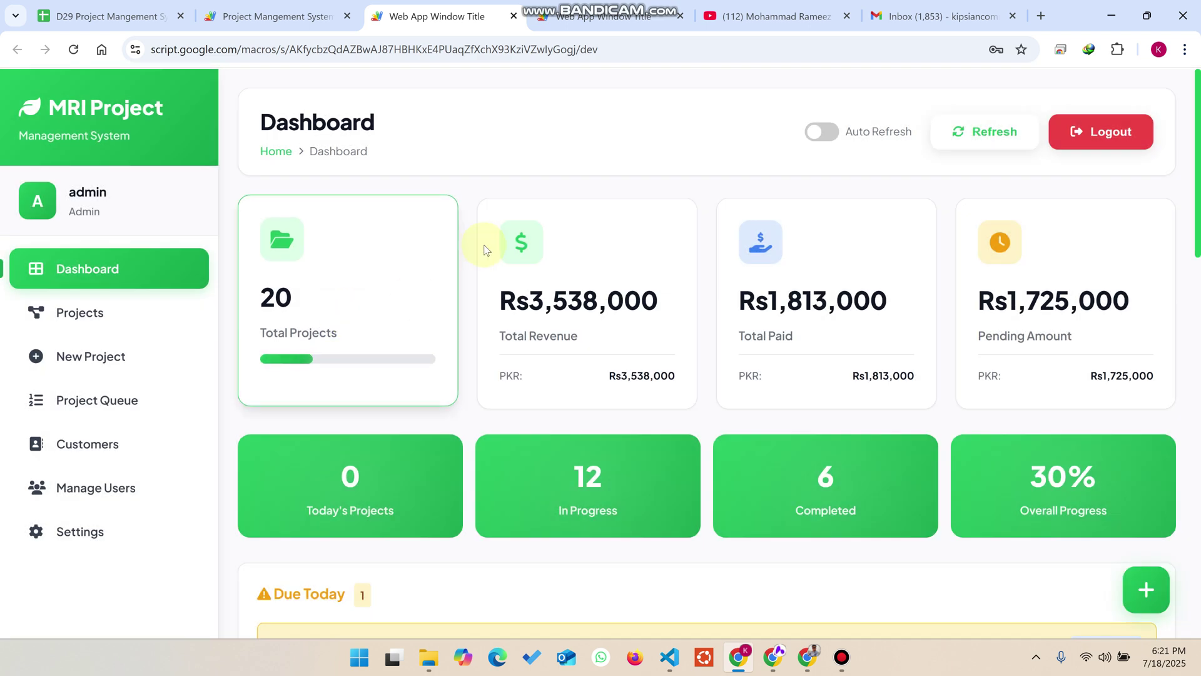
click(603, 15)
click(431, 325)
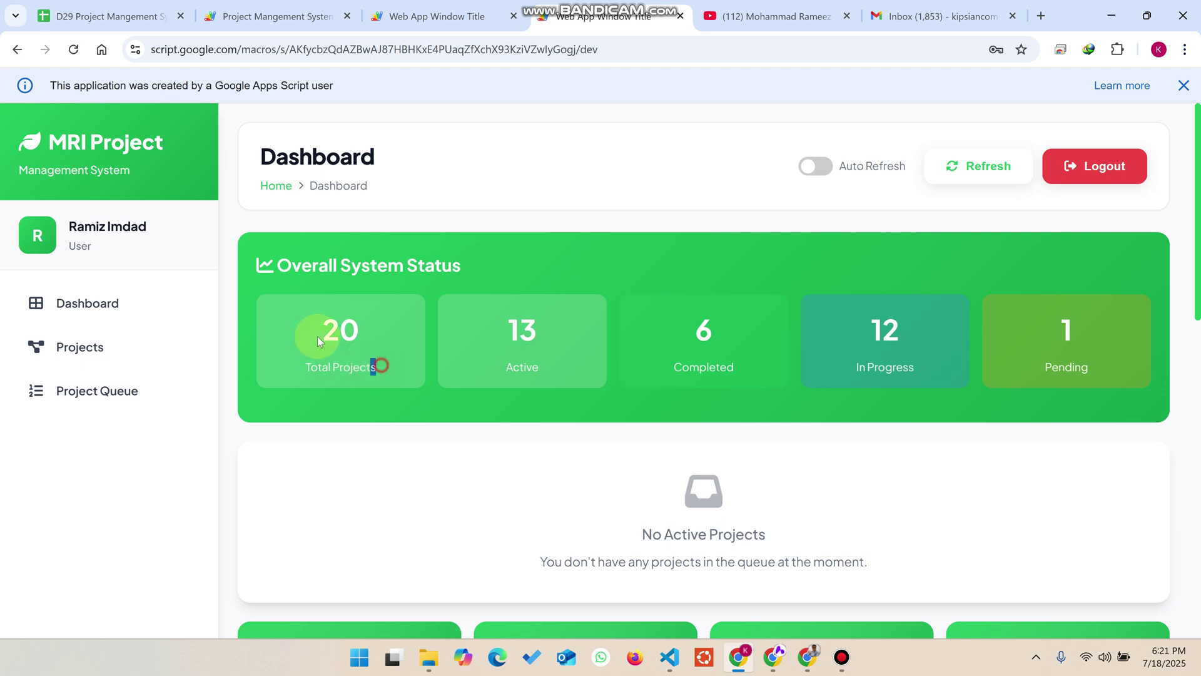
drag(376, 369, 294, 314)
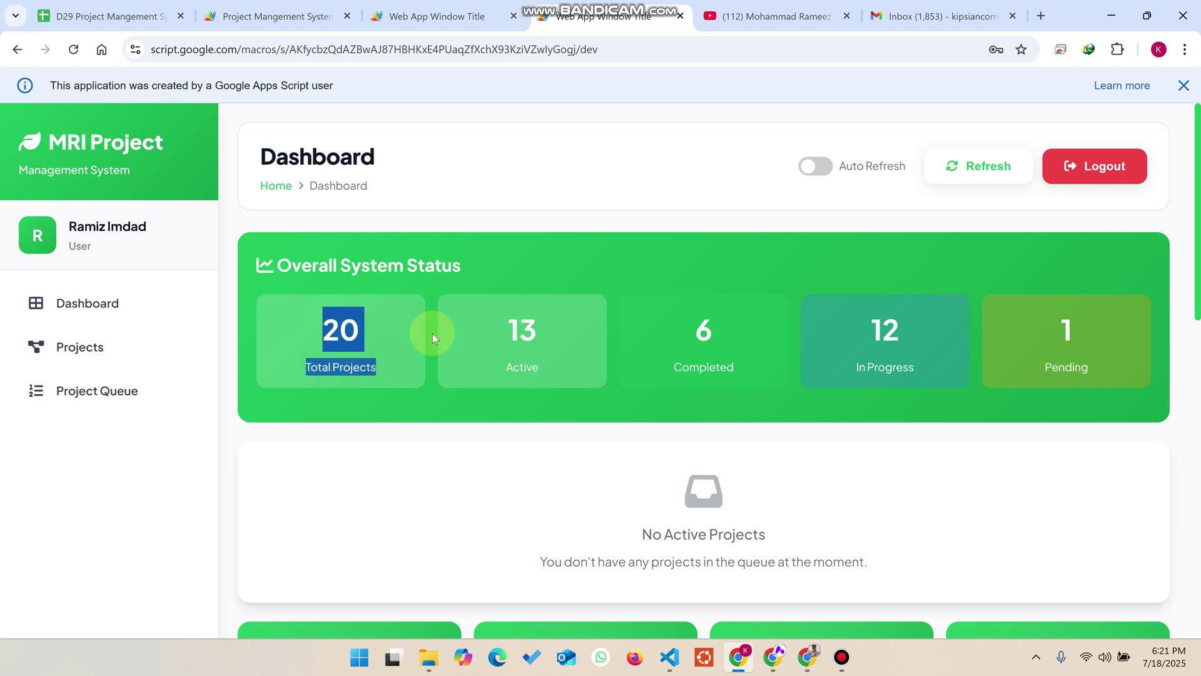
drag(546, 370, 489, 321)
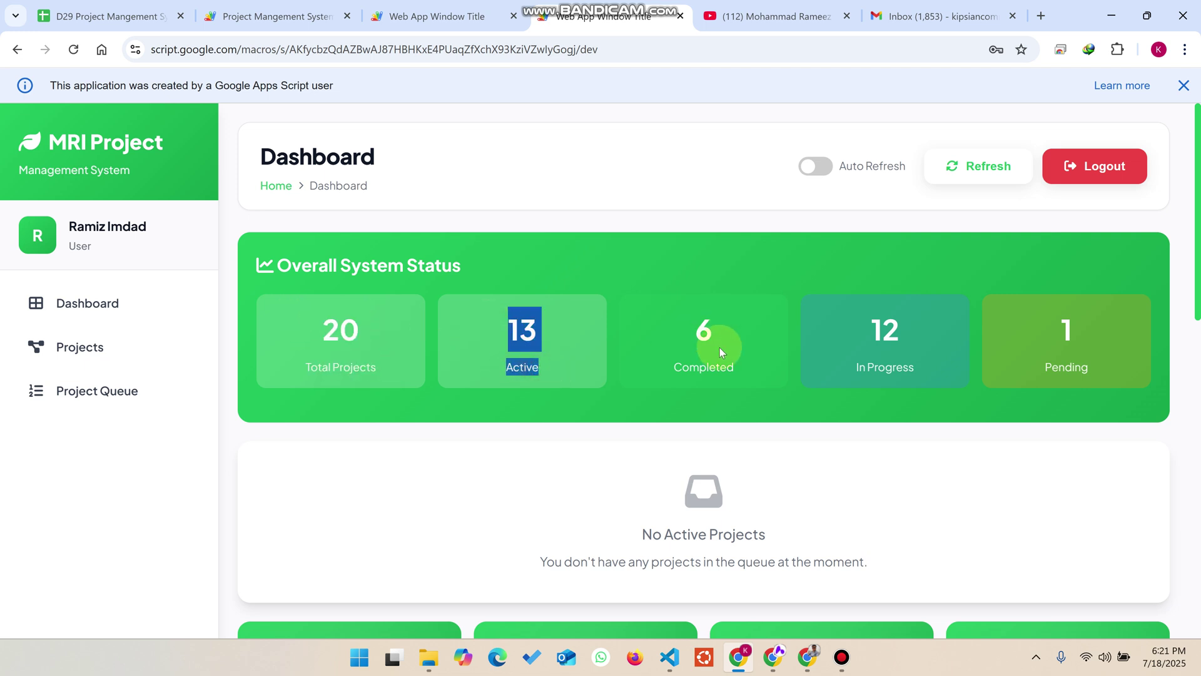
drag(737, 371, 689, 317)
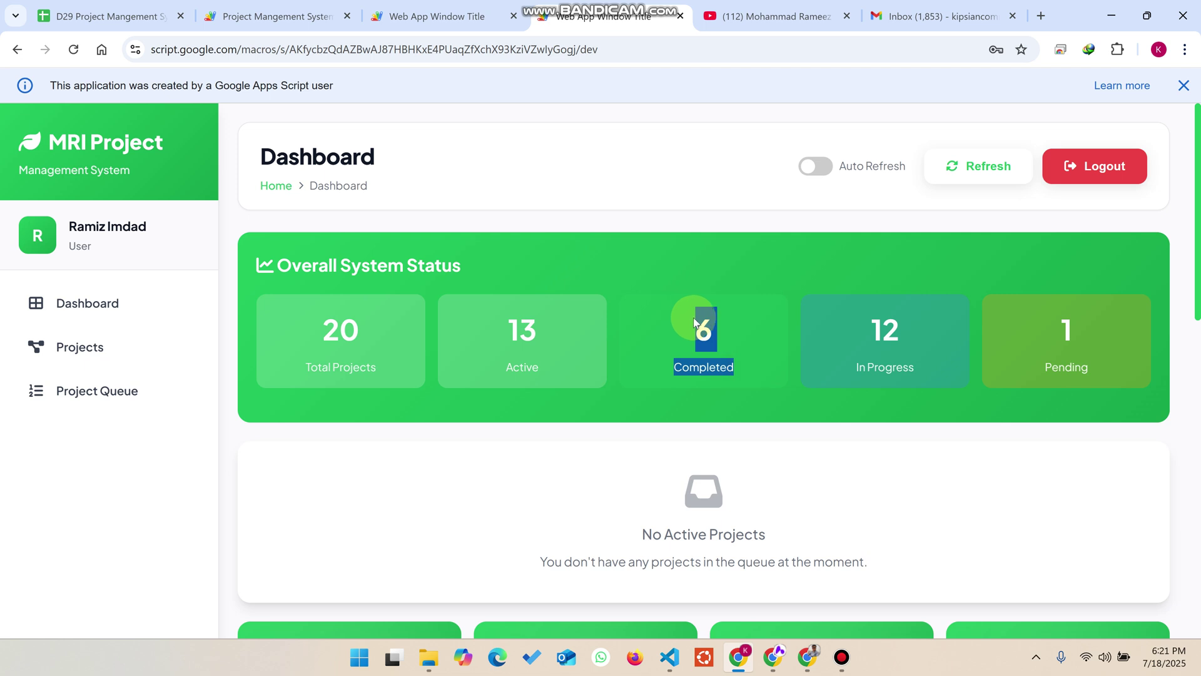
drag(921, 364, 851, 324)
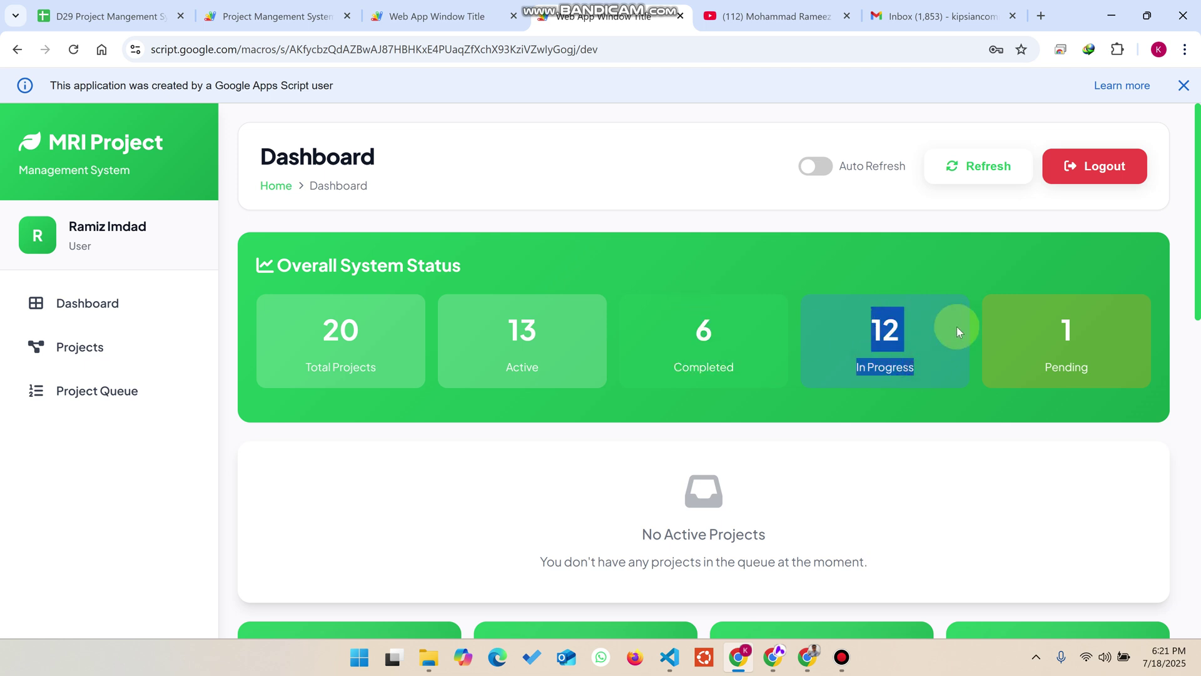
drag(1120, 382, 1030, 337)
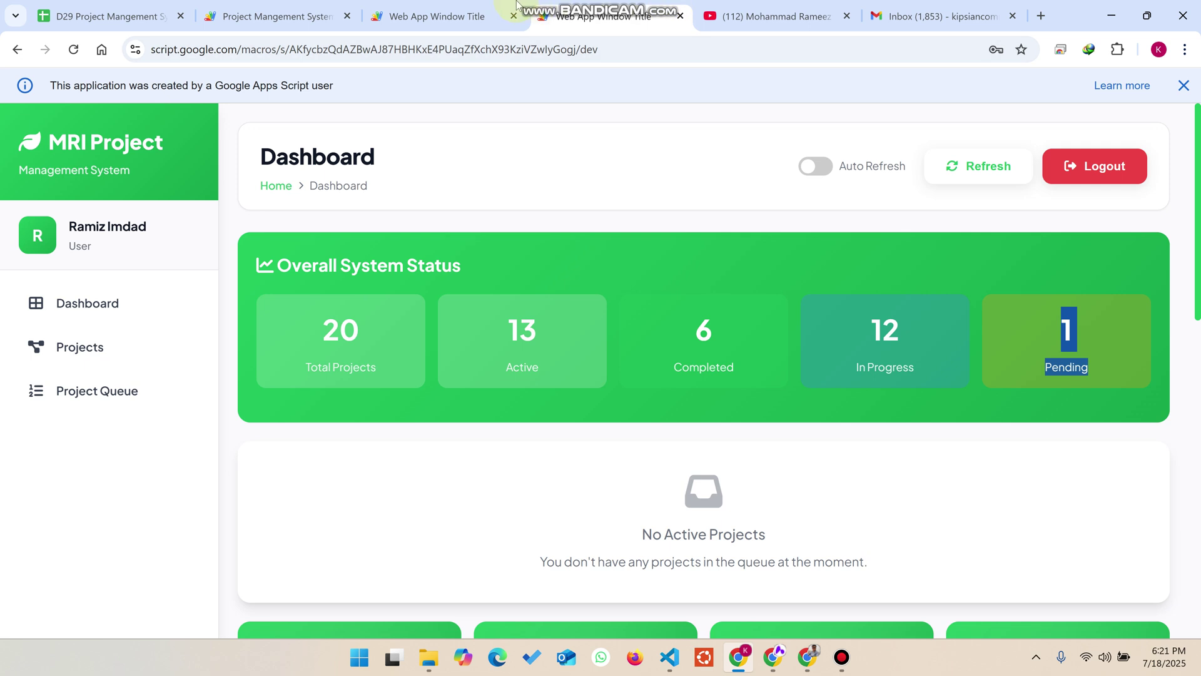
- Back on the admin dashboard, open the 165000 PKR In Progress project for editing
click(497, 5)
click(432, 16)
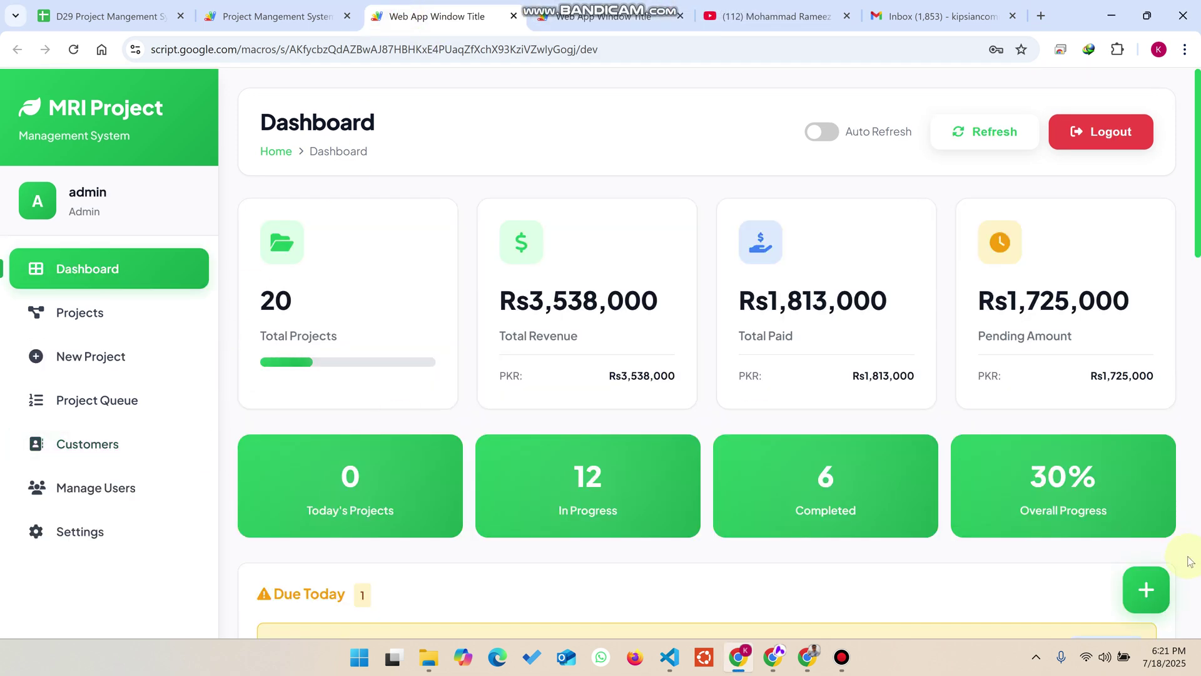
click(1147, 587)
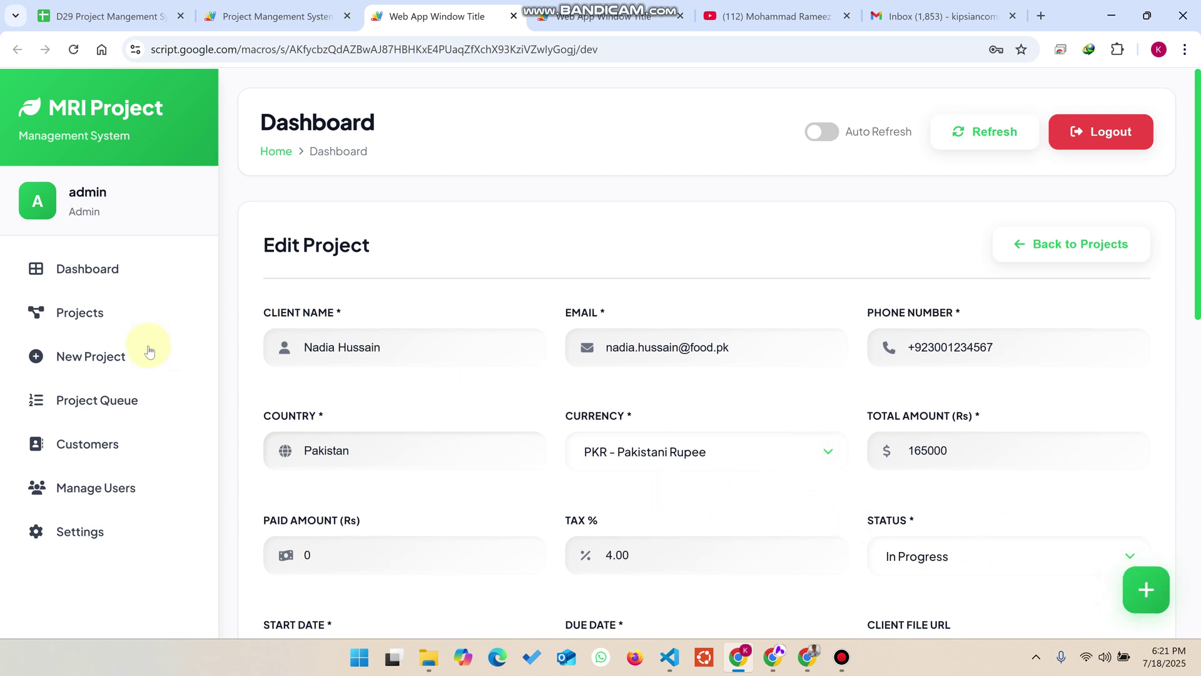
- Start a new project and pick the Canada/USD customer as client, replacing a wrong suggestion
click(78, 369)
click(367, 349)
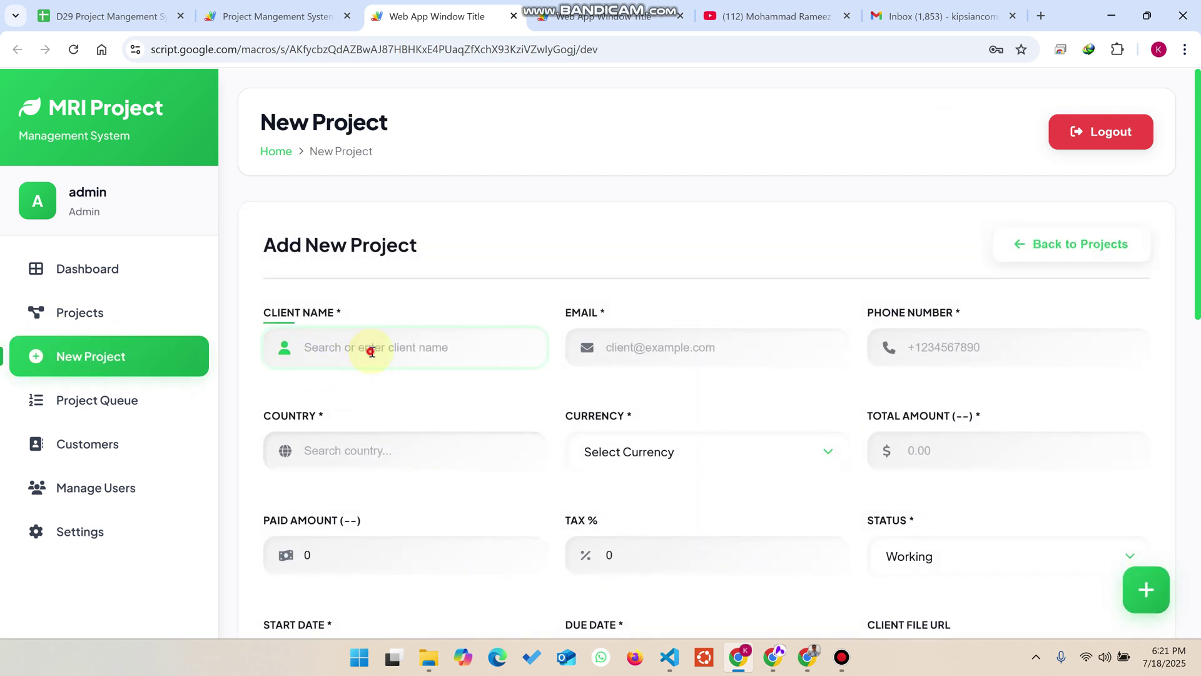
click(348, 340)
text(Ra)
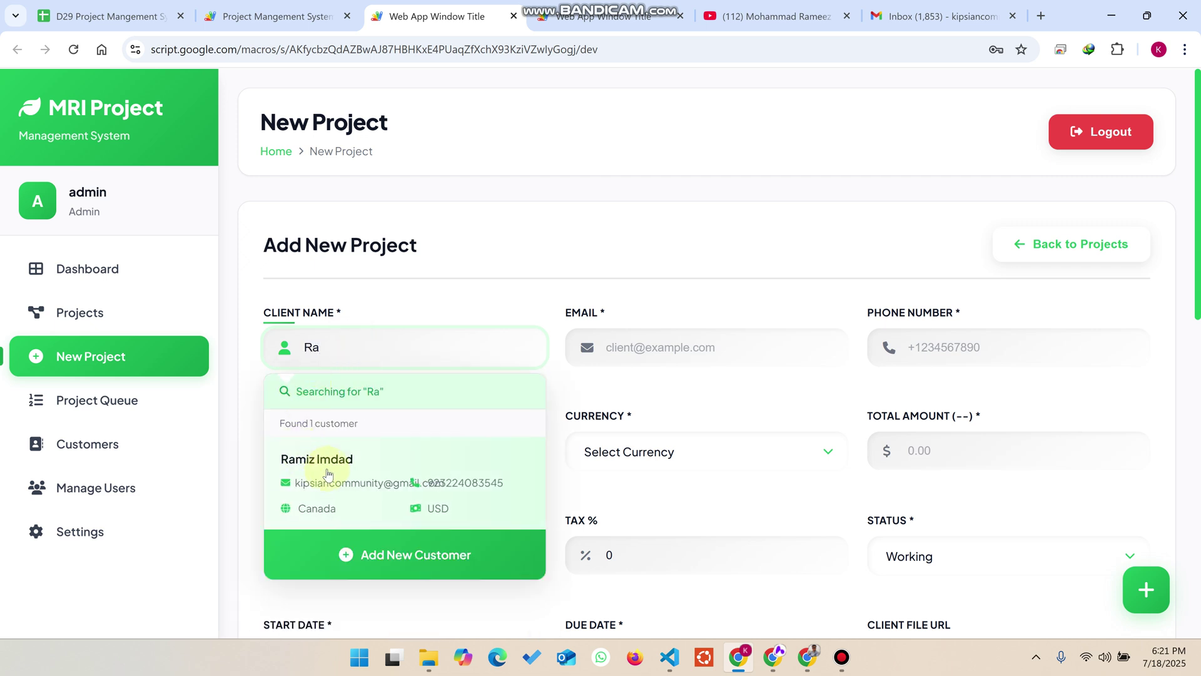
click(363, 470)
triple_click(367, 343)
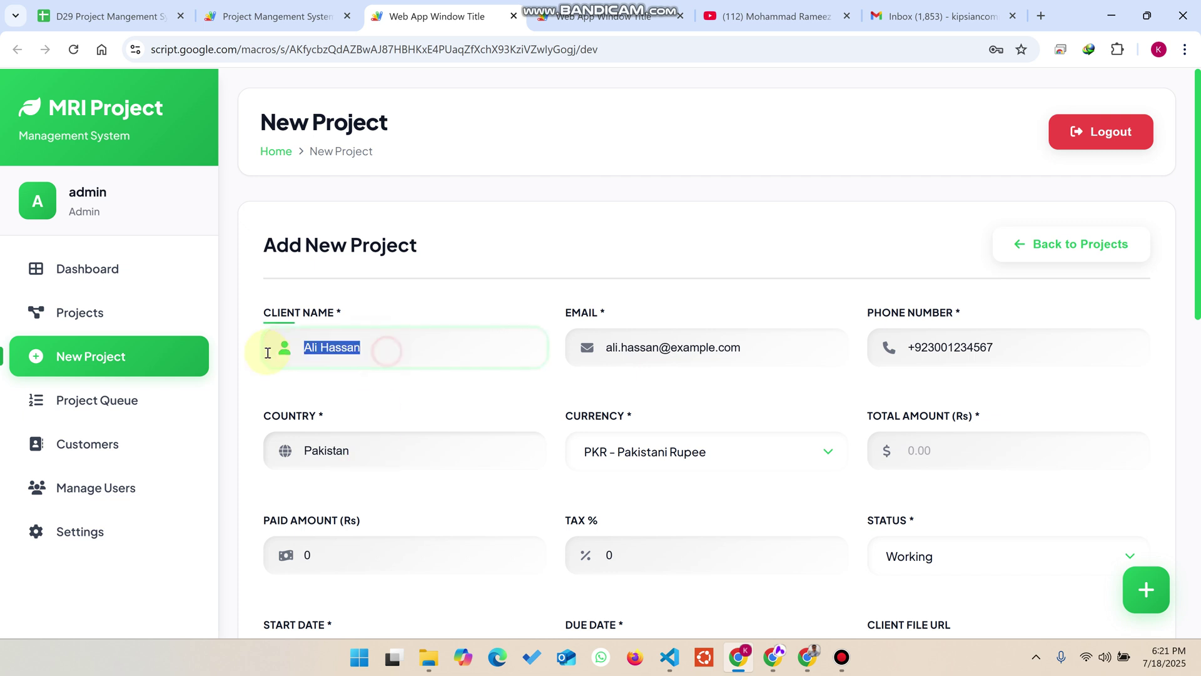
key(BackSpace)
scroll(343, 455, down, 2)
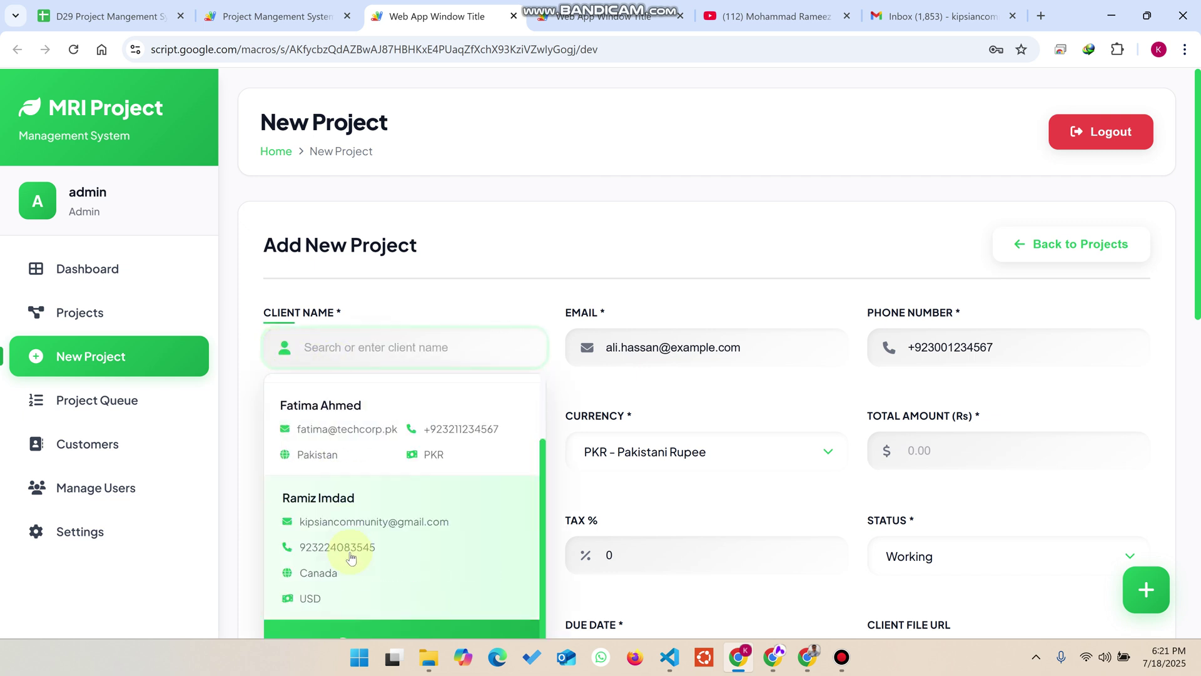
click(346, 543)
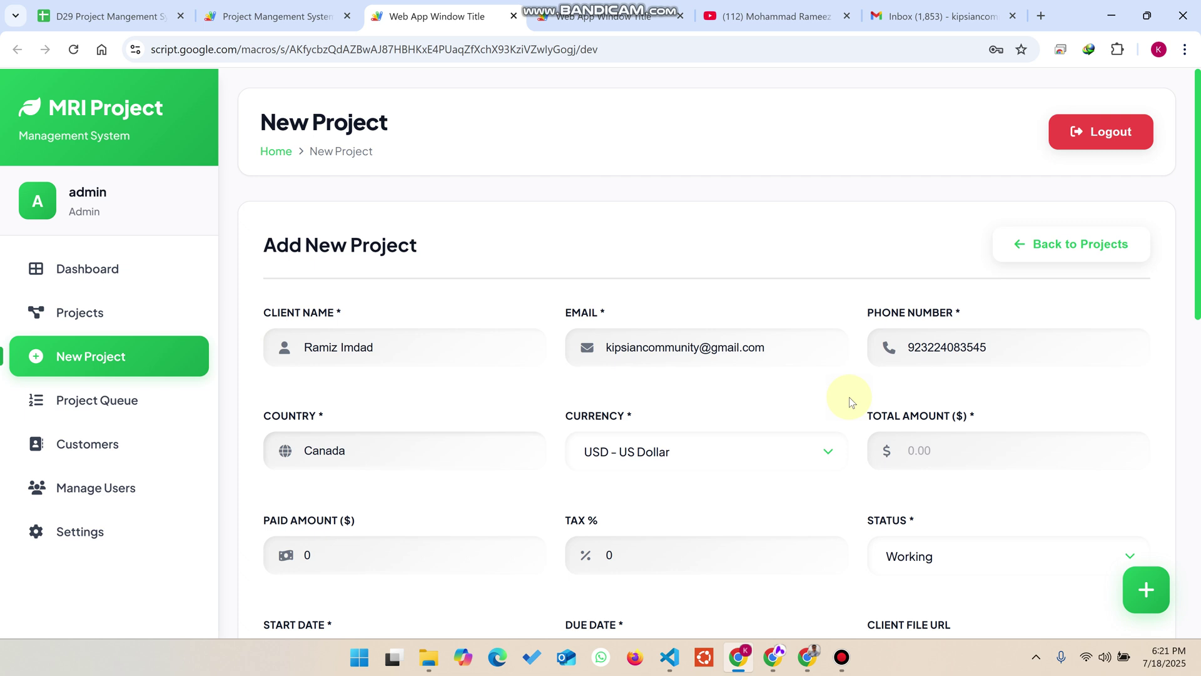
scroll(719, 366, down, 2)
- Enter total 100, paid 50, tax 20% and set status to Pending
click(708, 346)
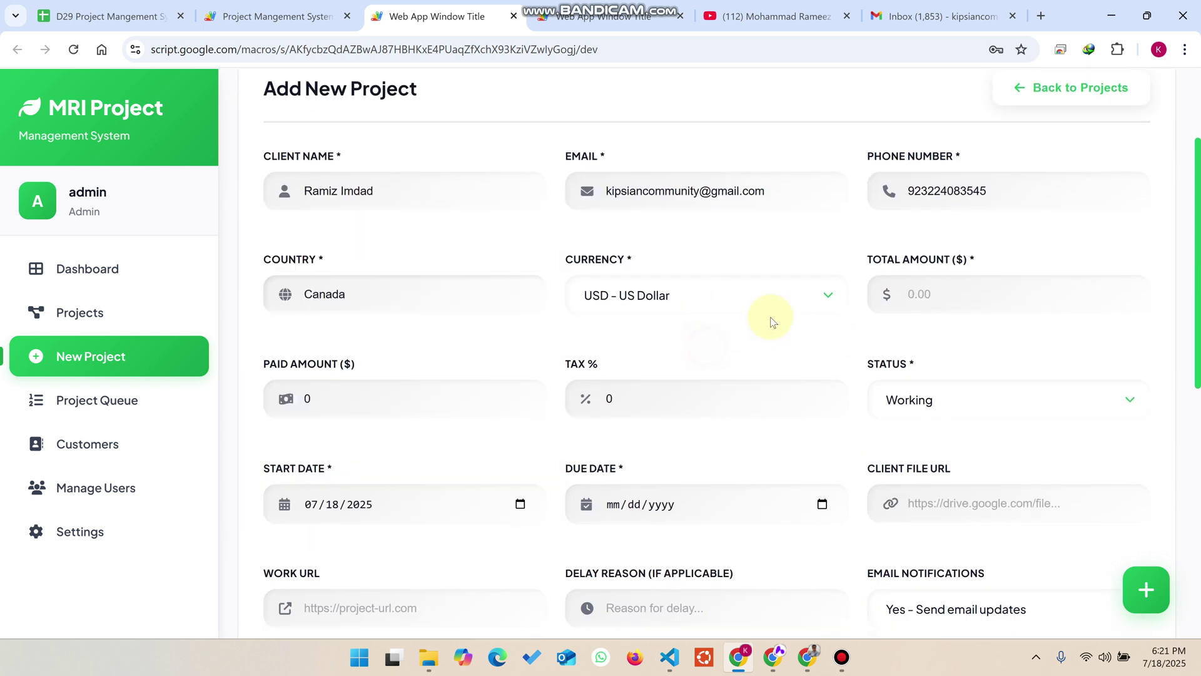
click(942, 292)
text(100)
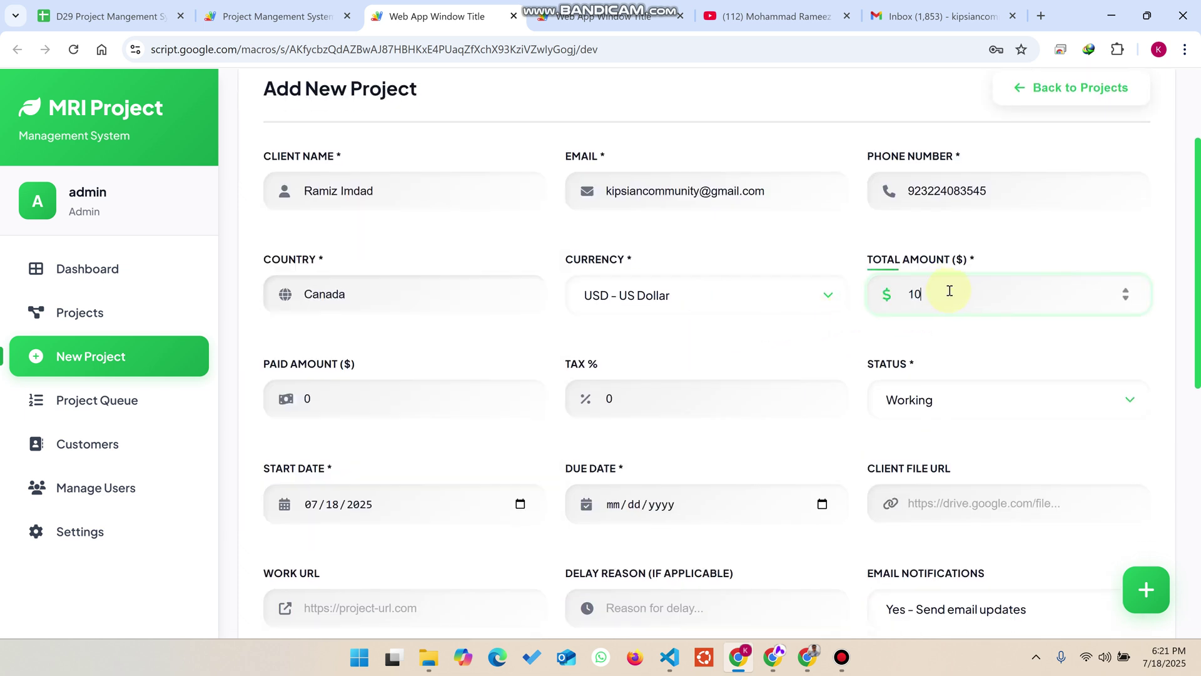
click(403, 390)
key(BackSpace)
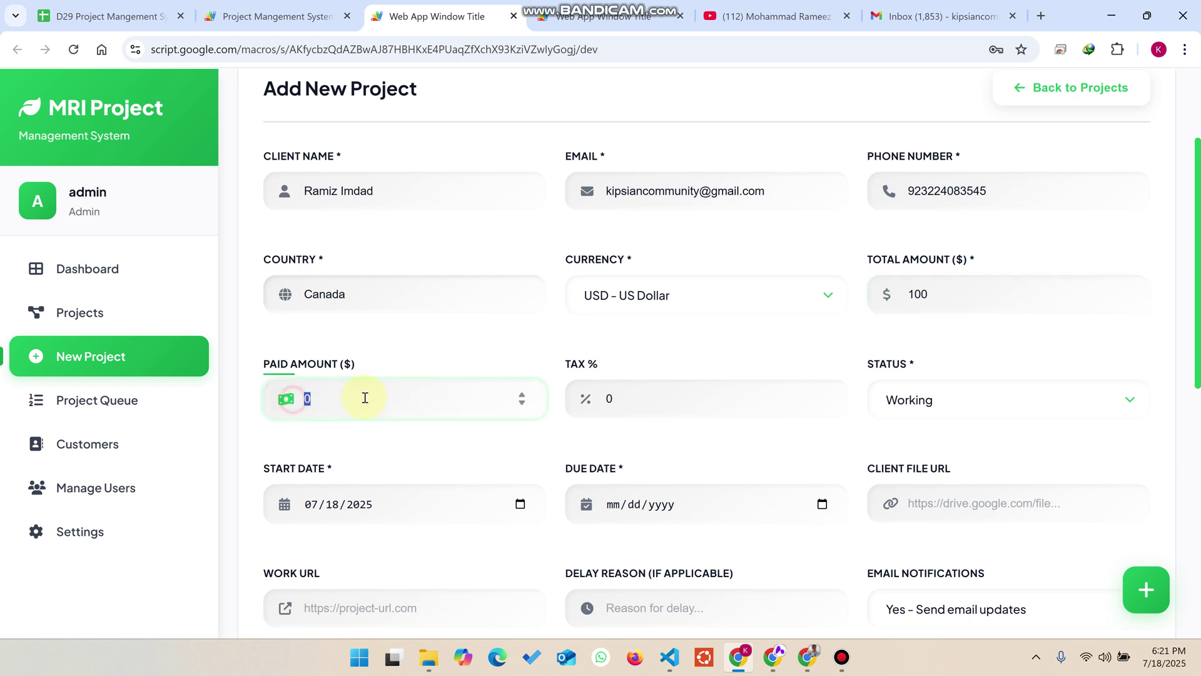
text(50)
click(632, 396)
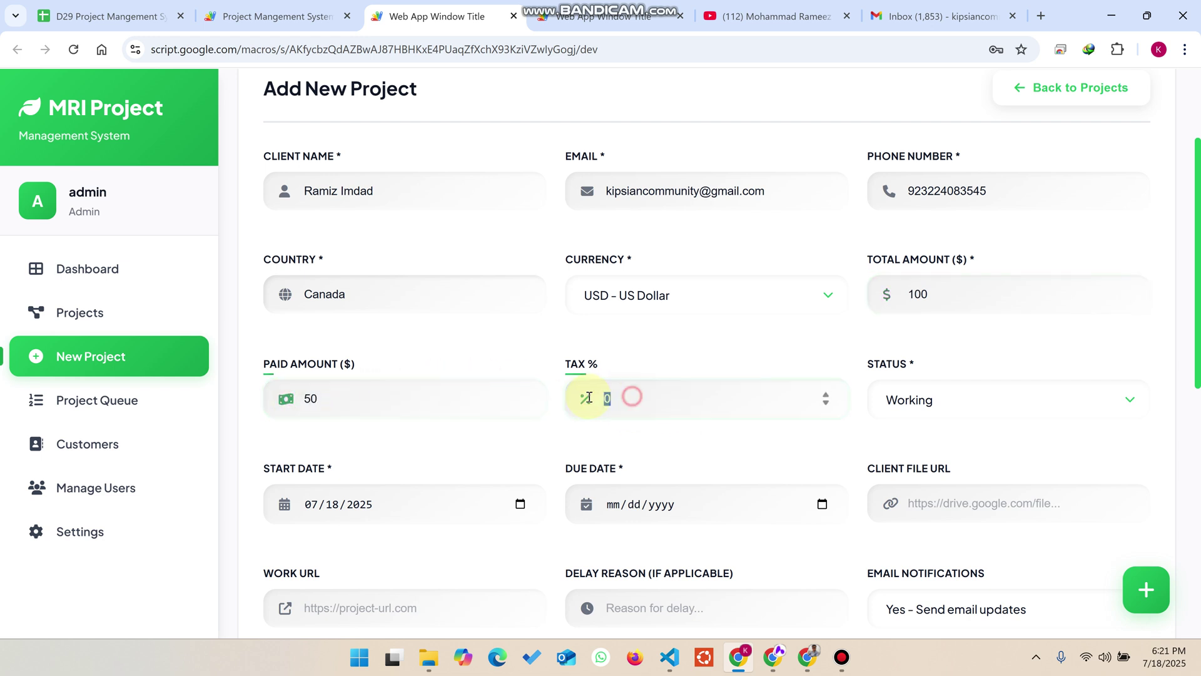
key(BackSpace)
text(20)
click(1040, 391)
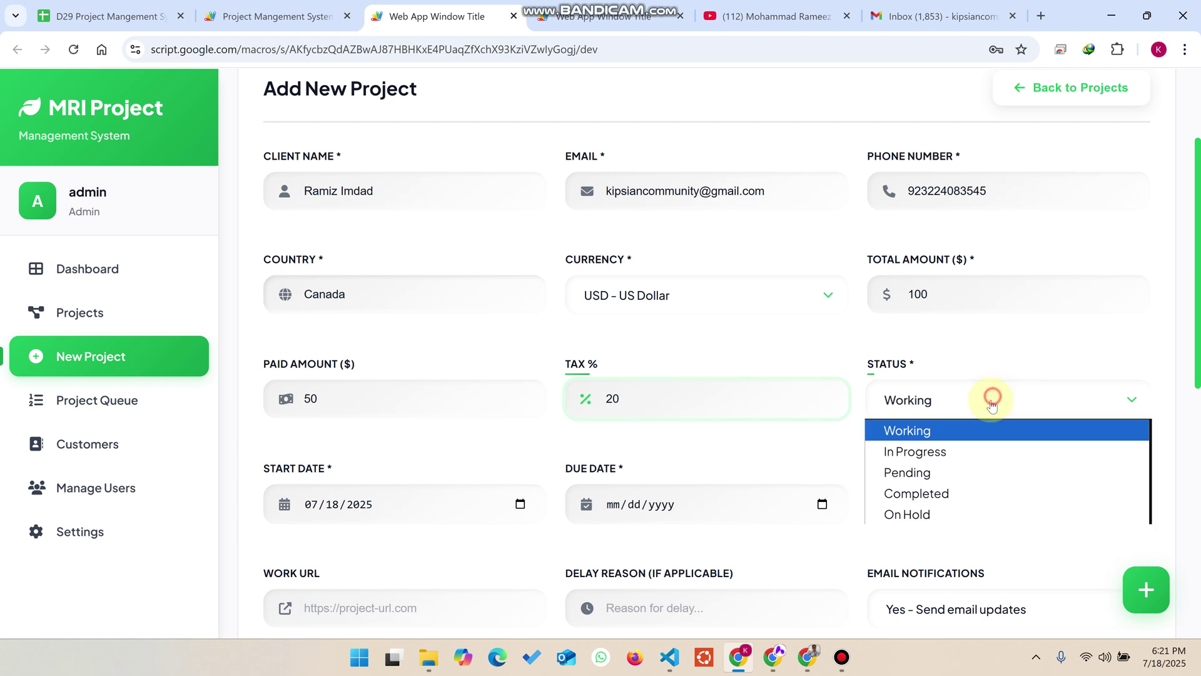
click(927, 473)
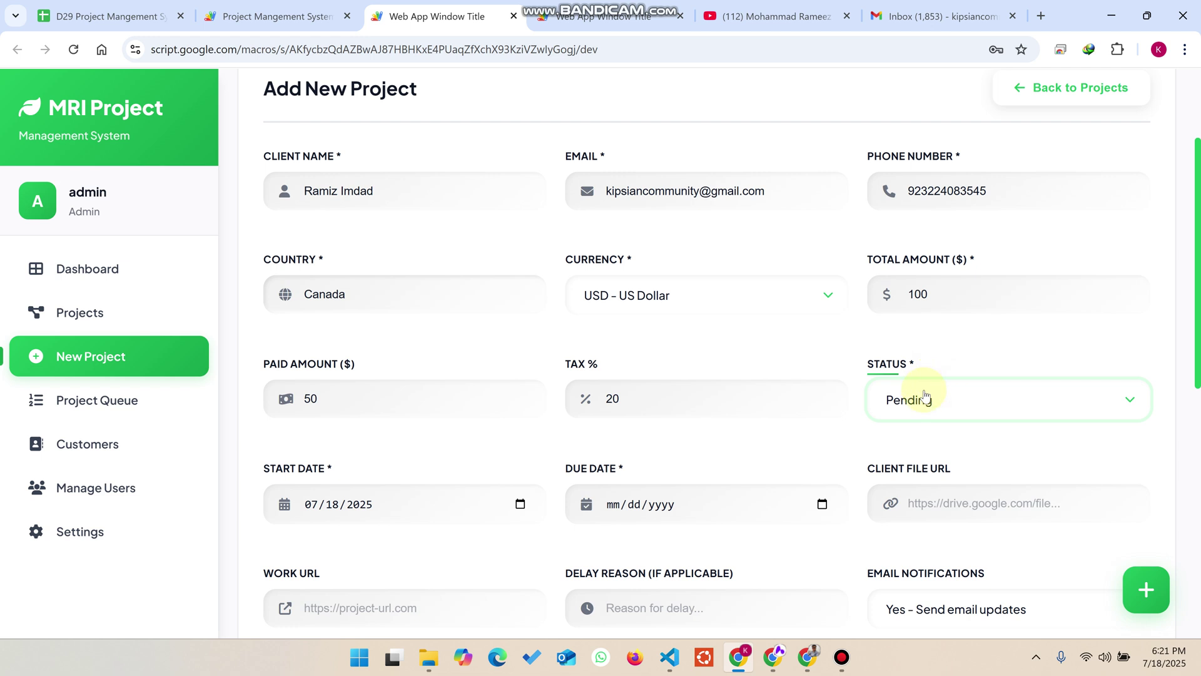
scroll(924, 398, down, 2)
click(822, 348)
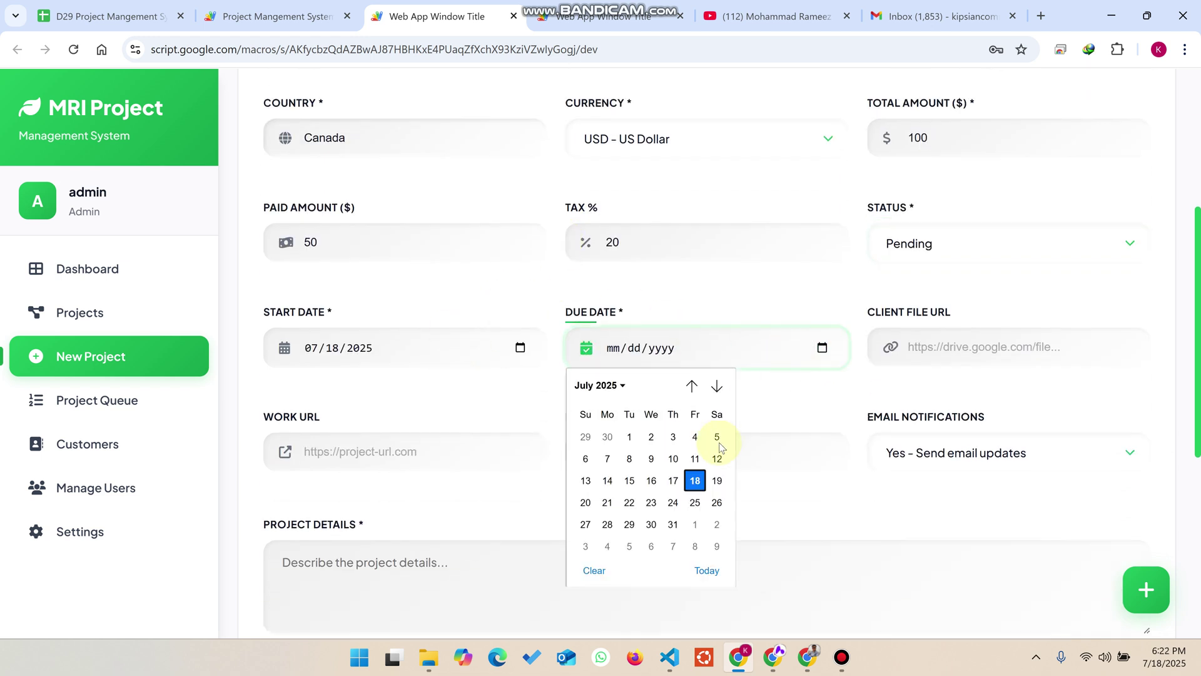
click(709, 569)
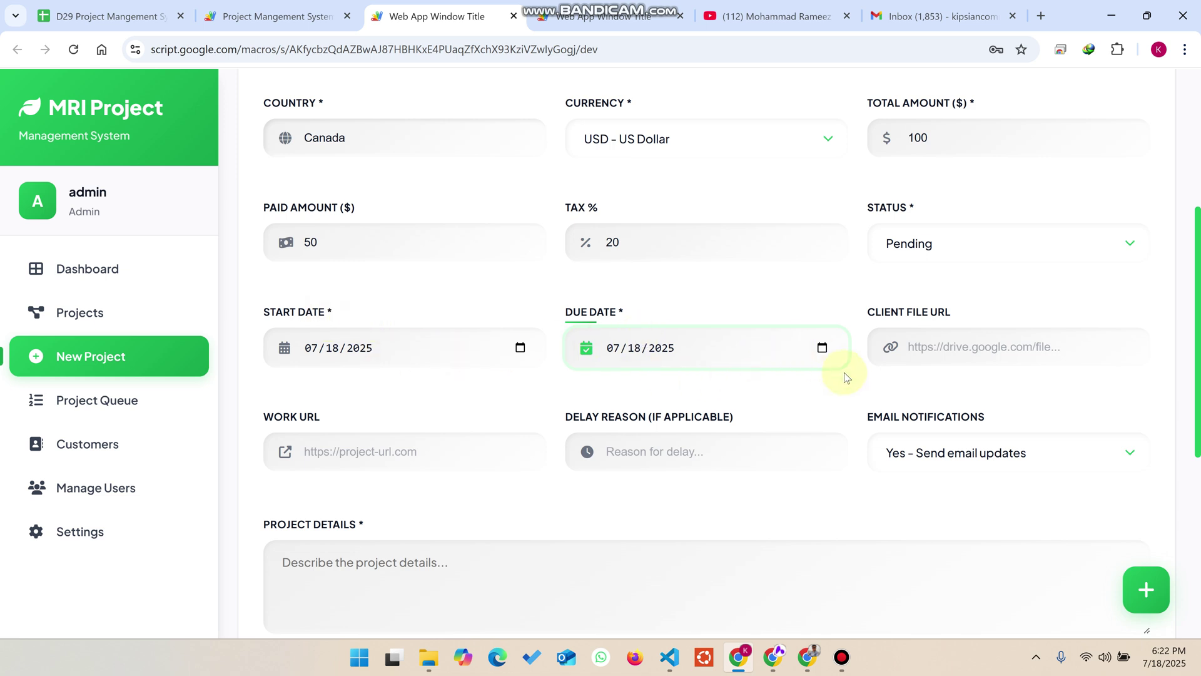
click(979, 352)
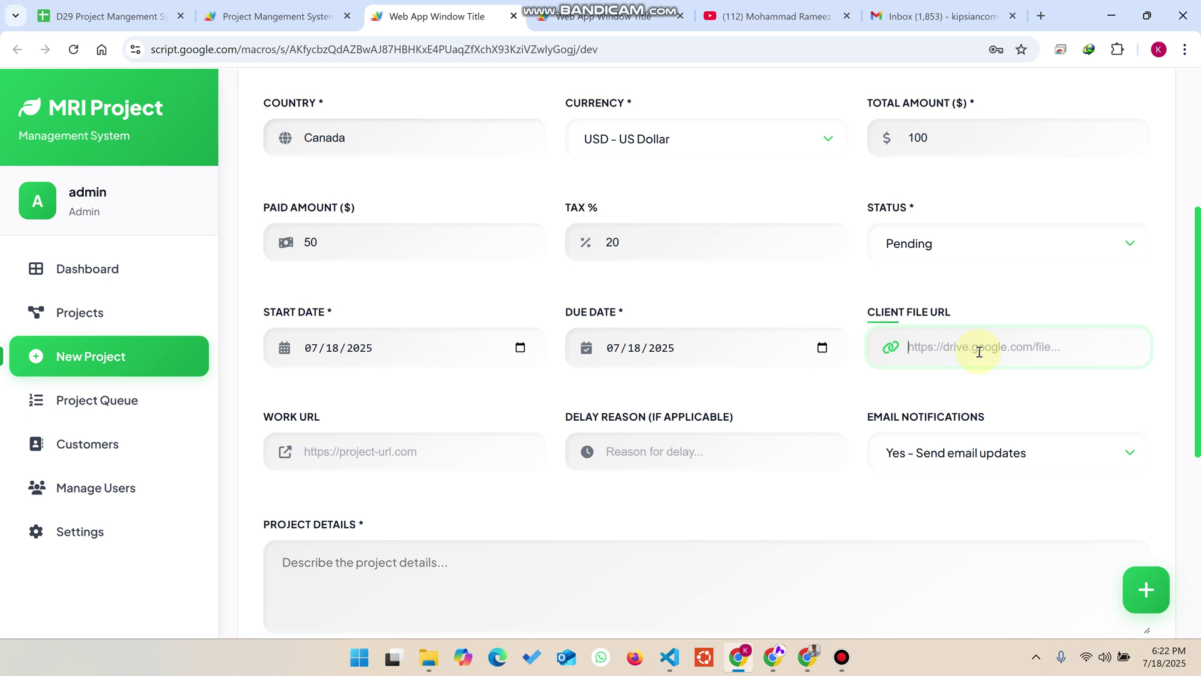
click(373, 456)
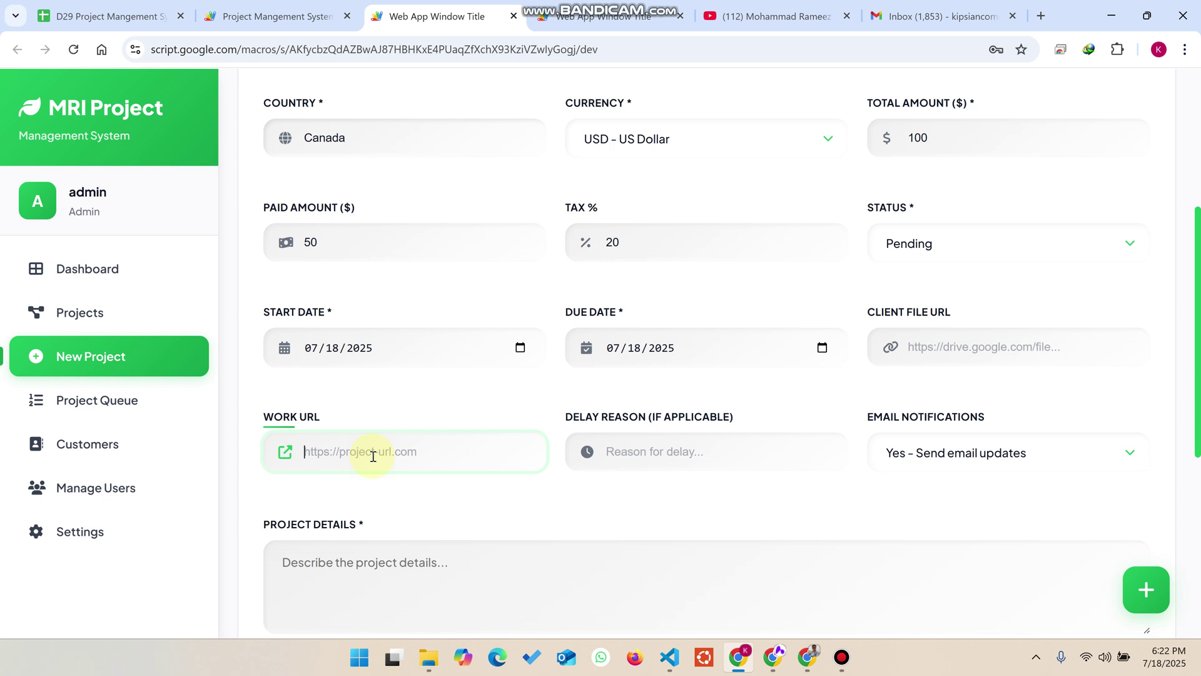
text(https://rameezscripts.com)
click(635, 451)
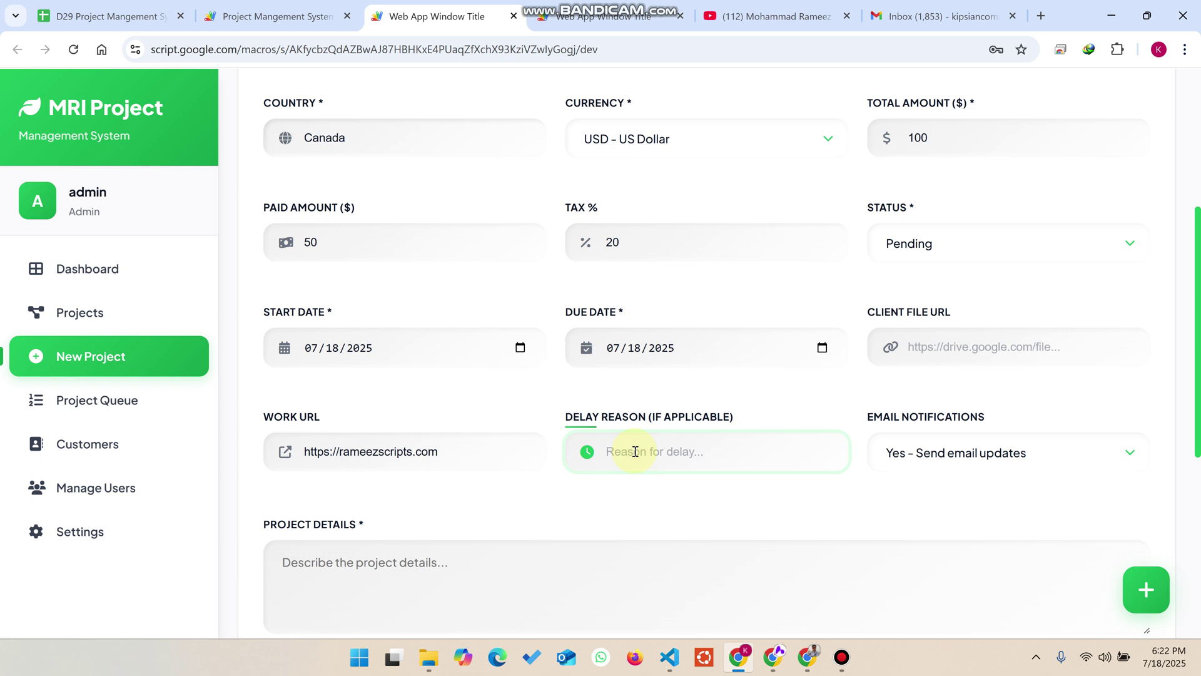
click(823, 348)
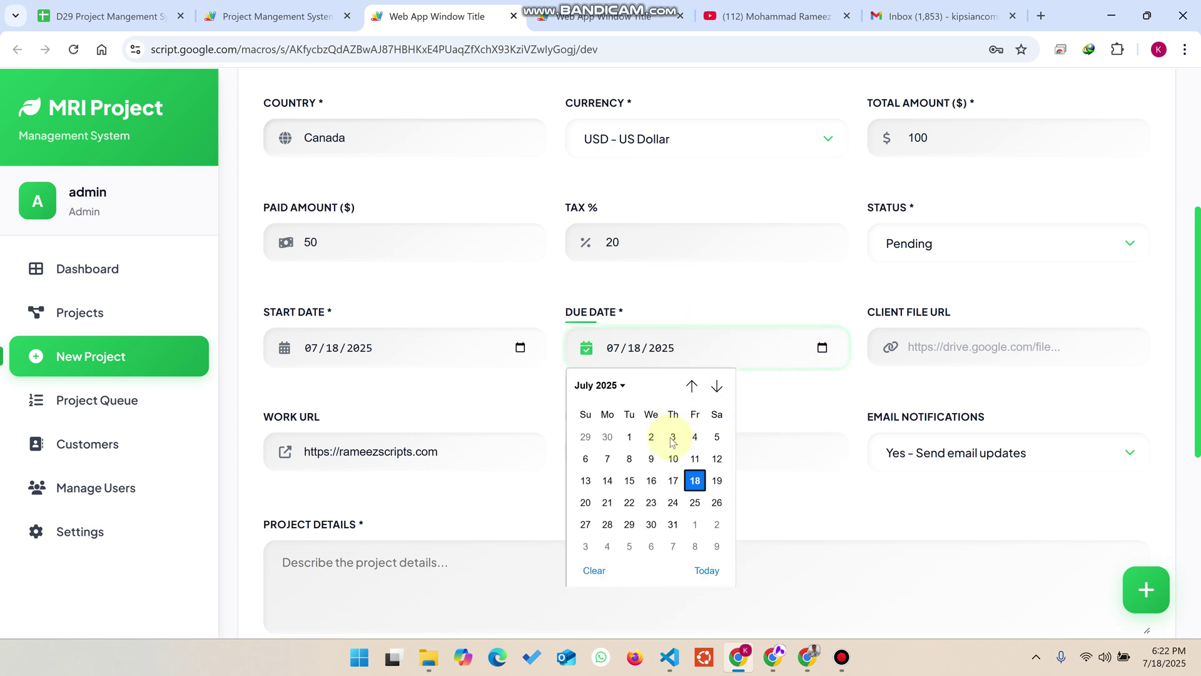
click(707, 570)
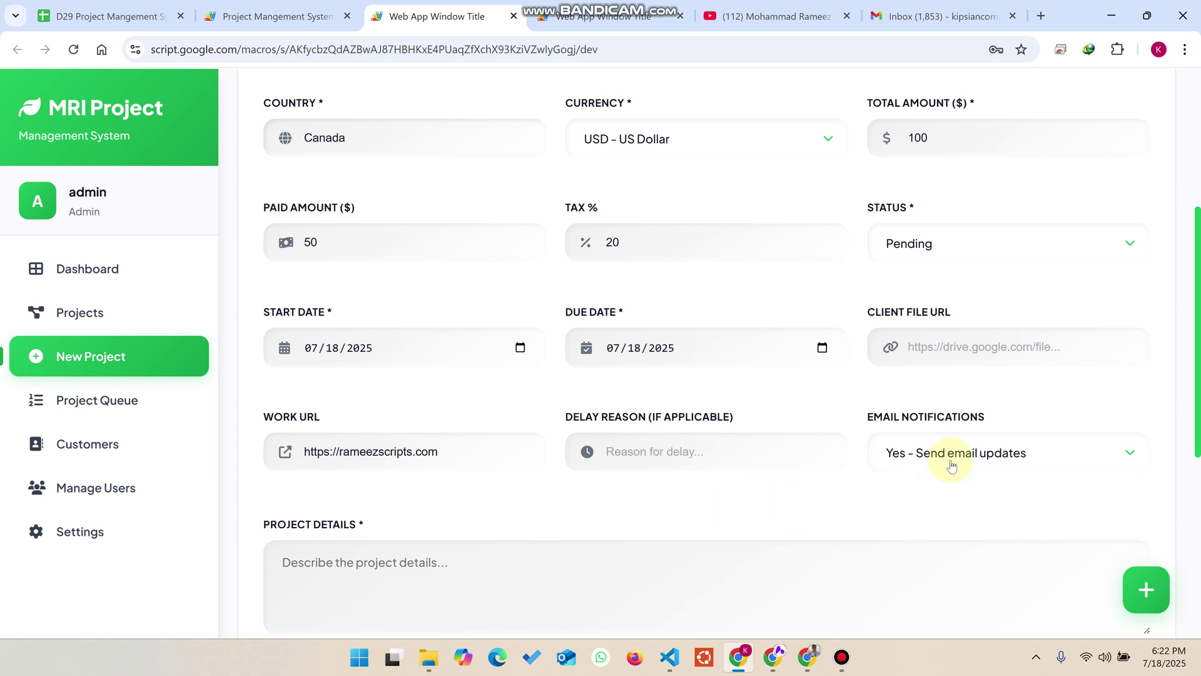
click(970, 452)
scroll(967, 338, down, 2)
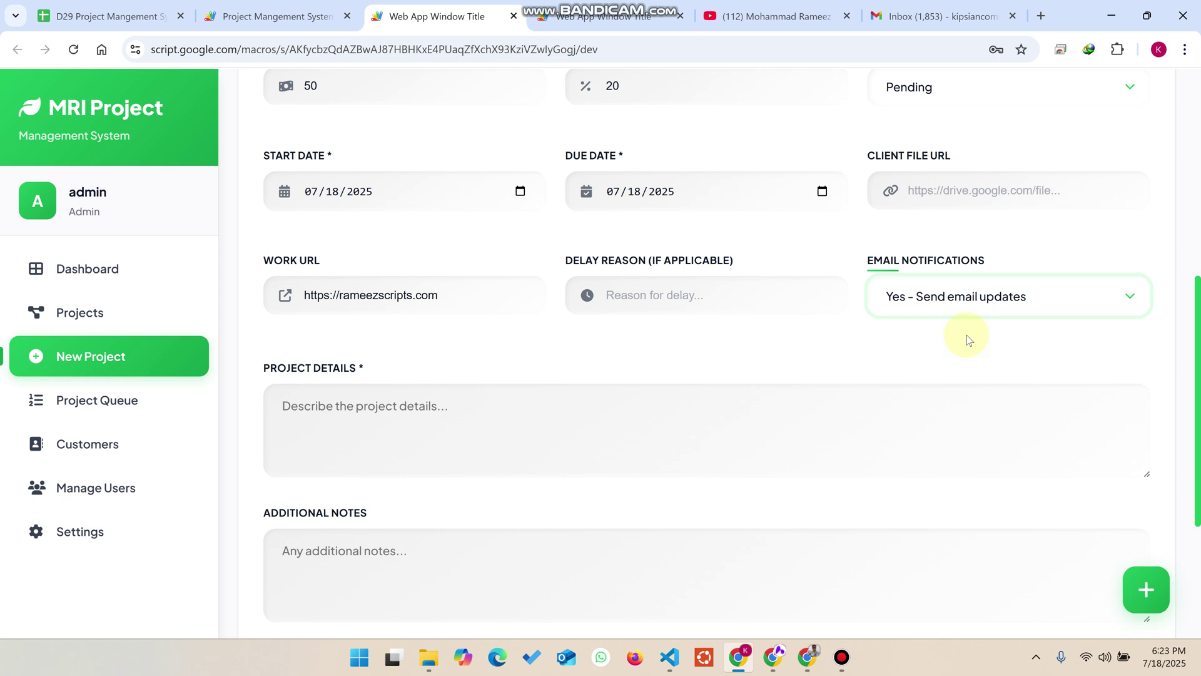
- Enter 'gggg' as the project details and save the project
click(402, 425)
text(g)
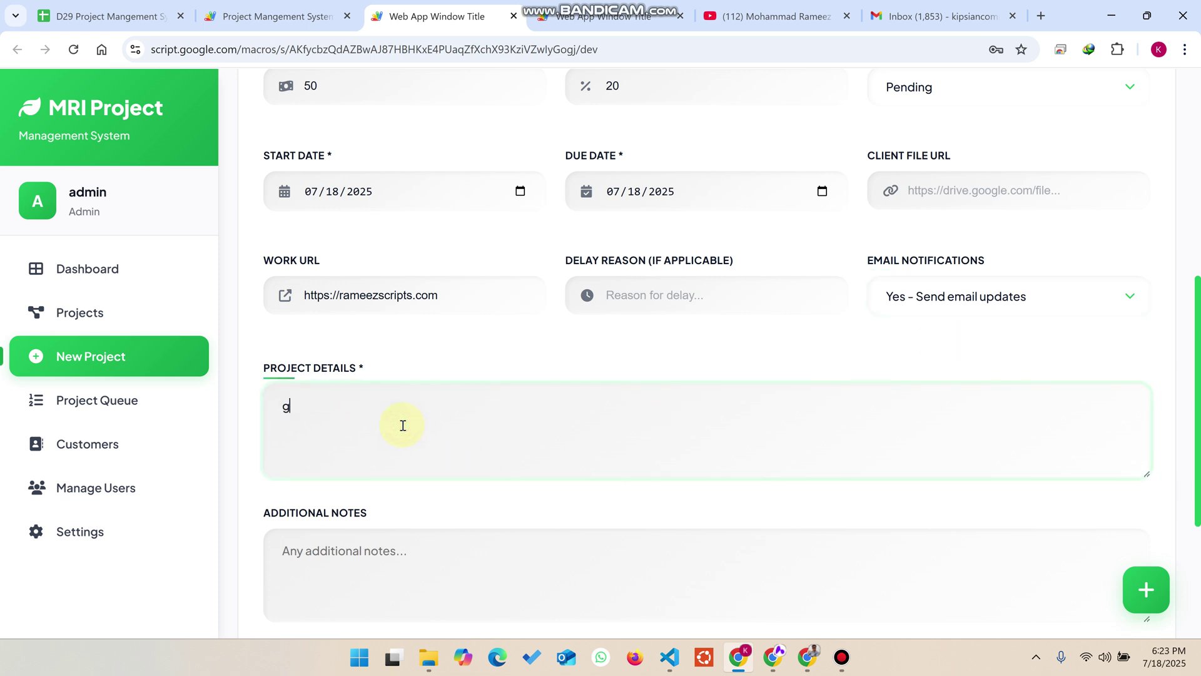
text(ggg)
scroll(403, 422, down, 3)
click(388, 349)
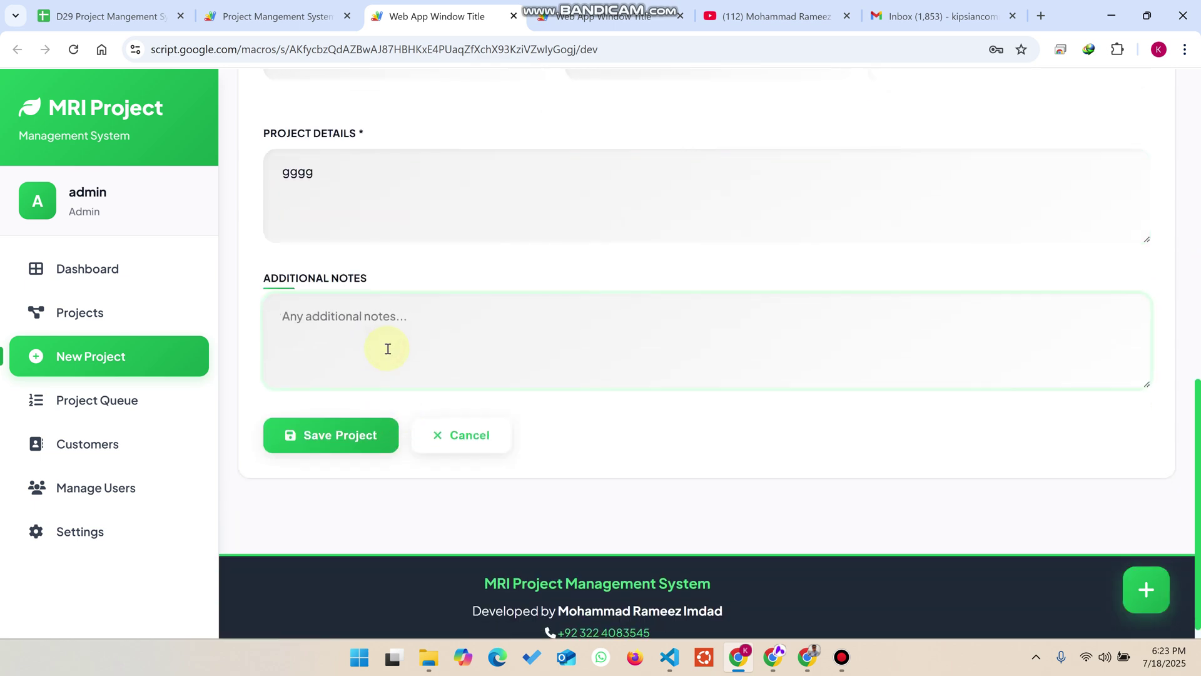
click(341, 436)
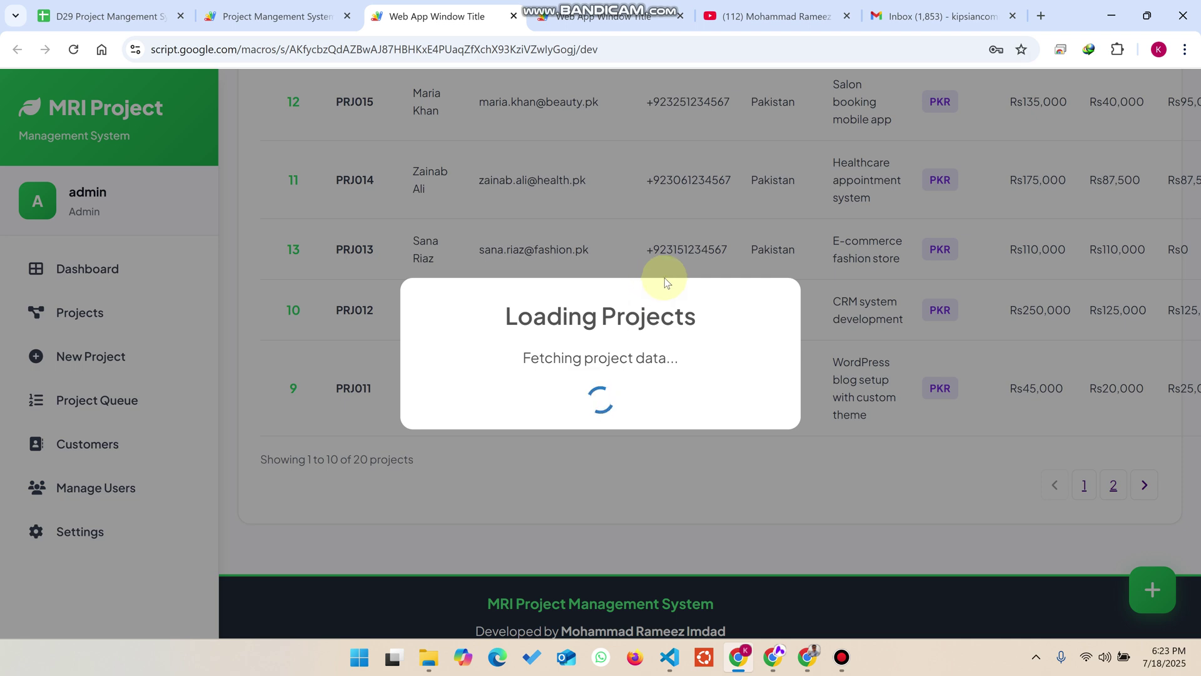
key(ctrl+Tab)
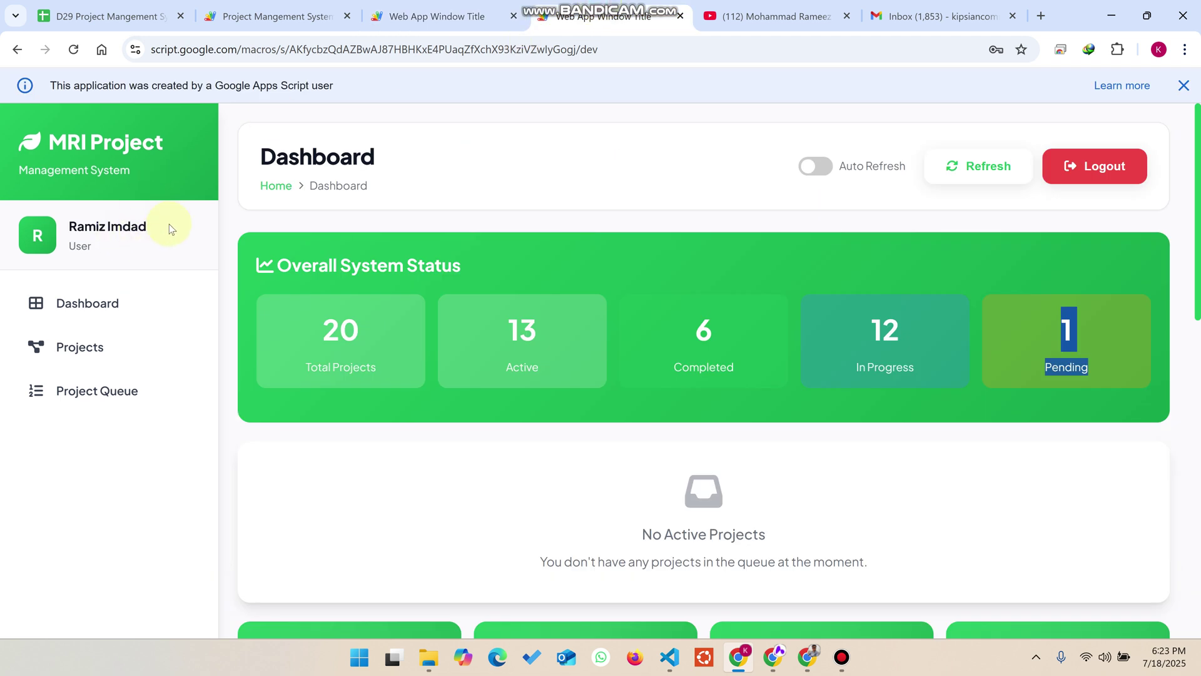
drag(172, 229, 62, 227)
click(964, 166)
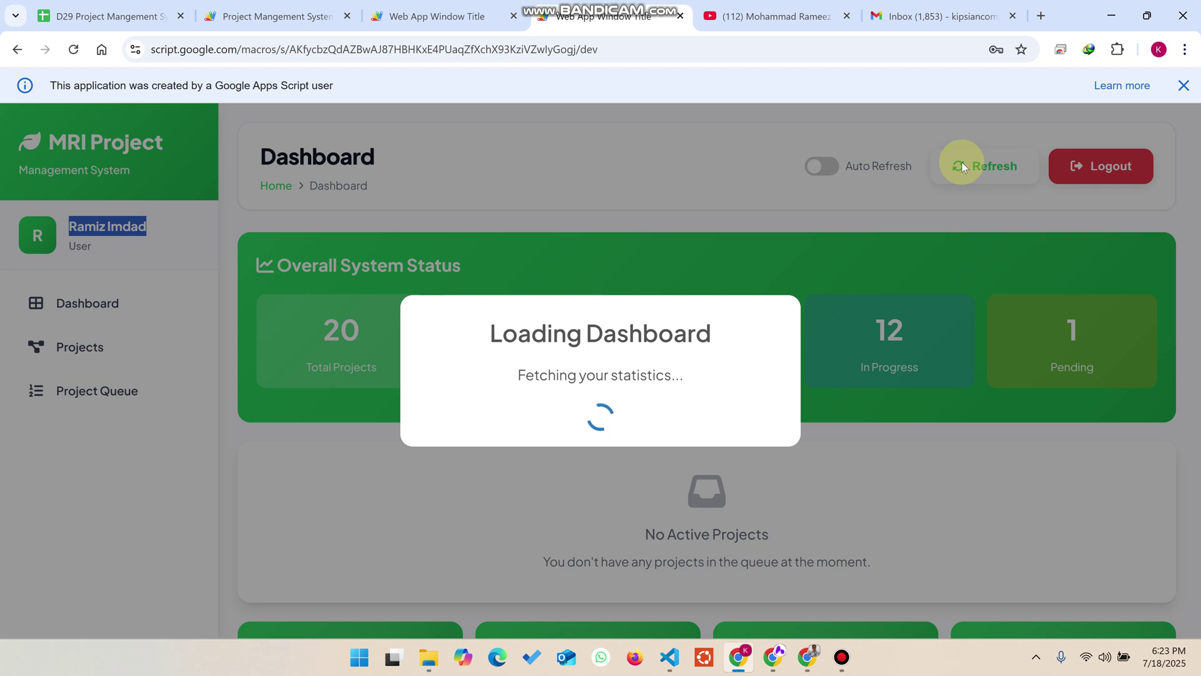
scroll(587, 222, down, 3)
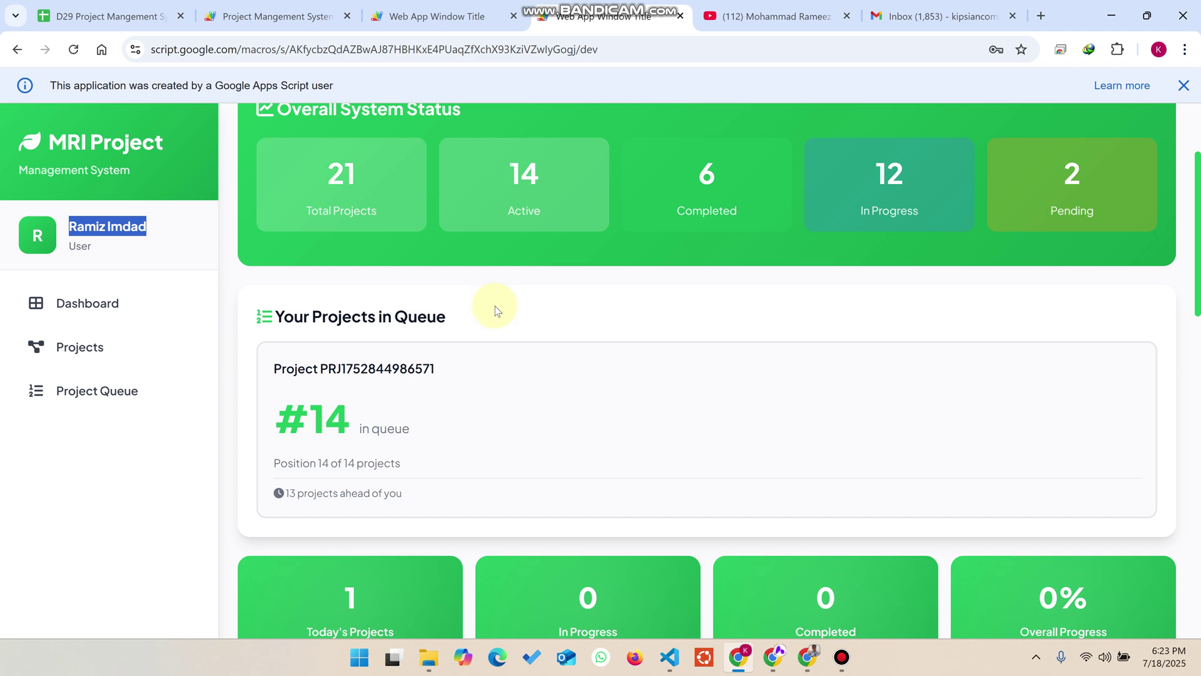
scroll(495, 306, down, 7)
drag(411, 245, 315, 217)
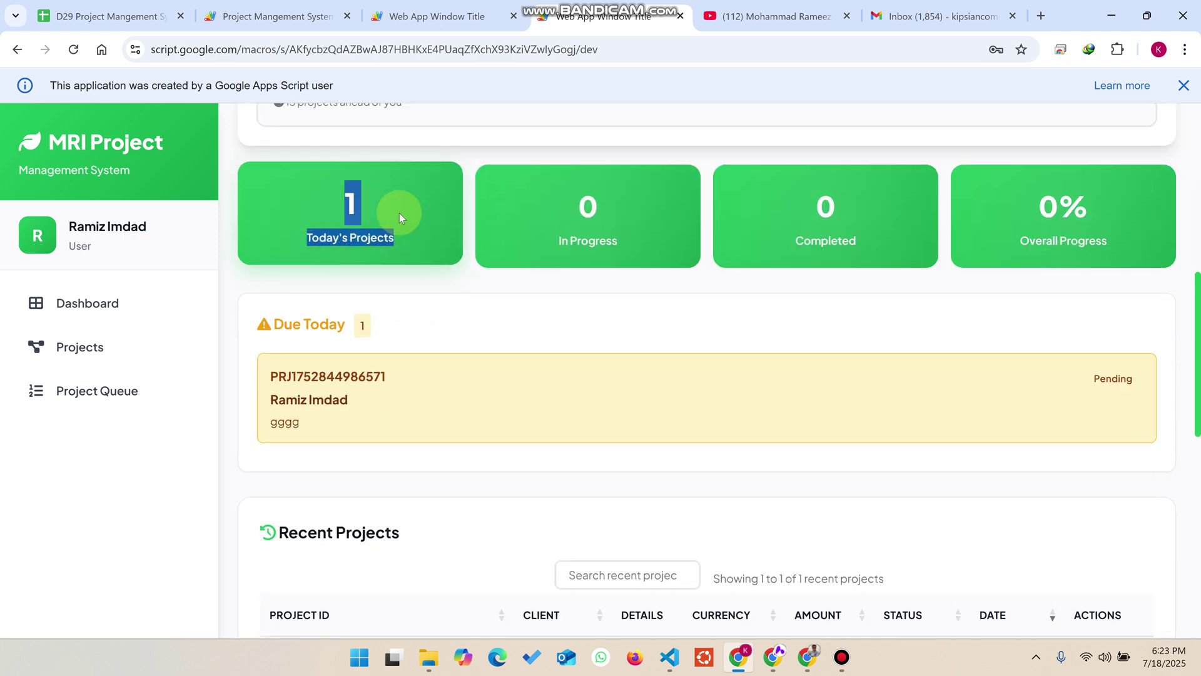
scroll(419, 318, down, 5)
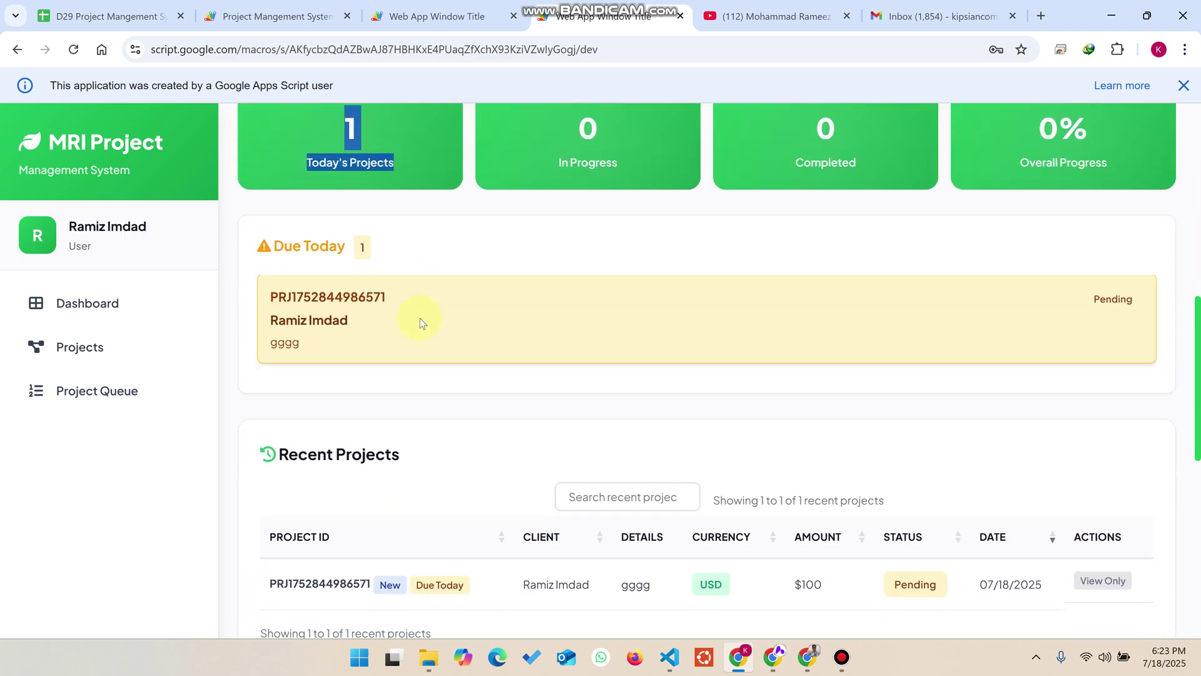
scroll(405, 343, up, 5)
scroll(408, 343, down, 2)
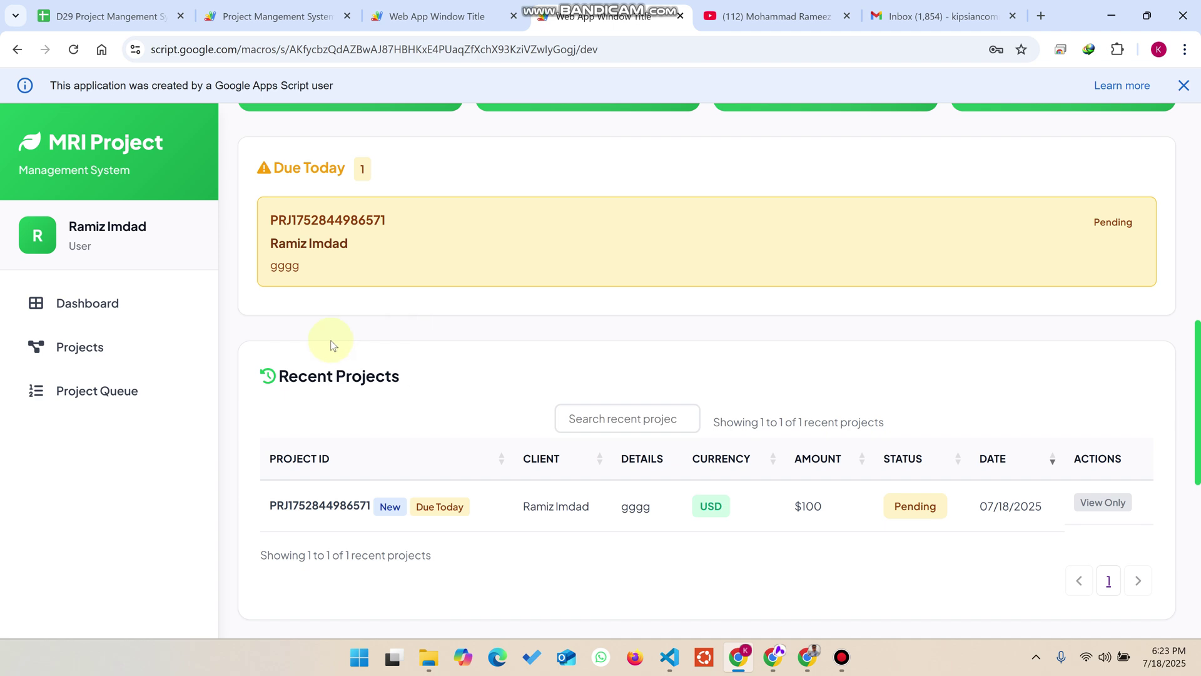
click(94, 388)
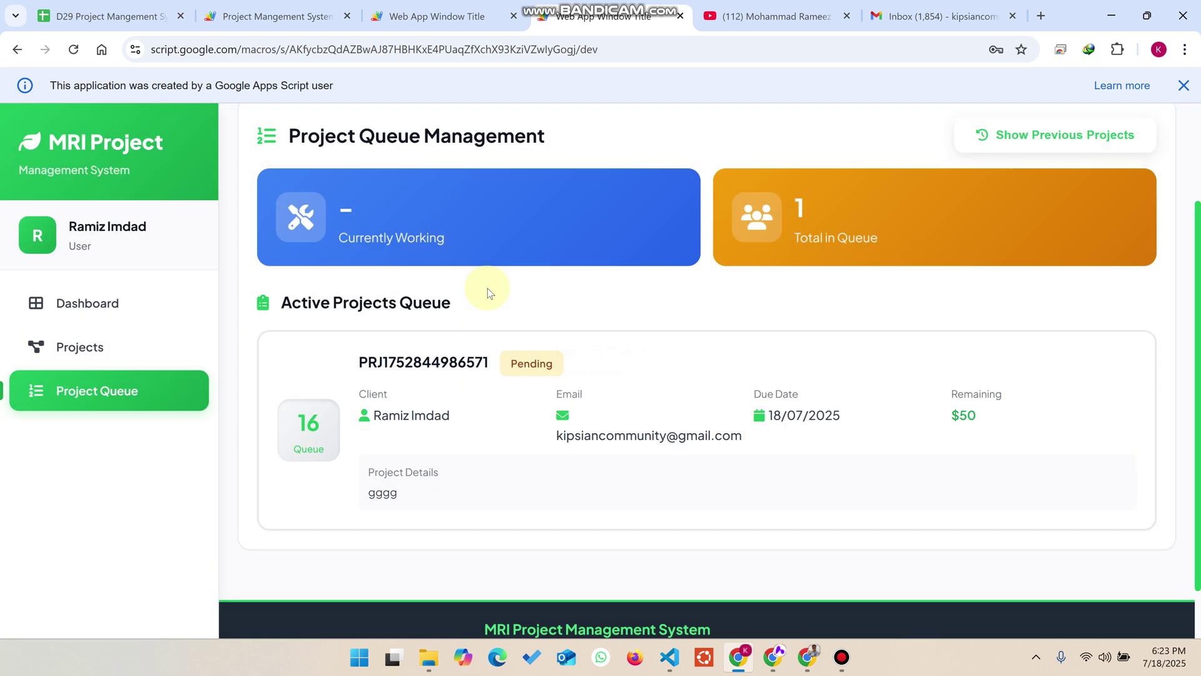
- Check the new project's queue number 16, then go to the admin projects list of 21 projects
scroll(481, 289, up, 2)
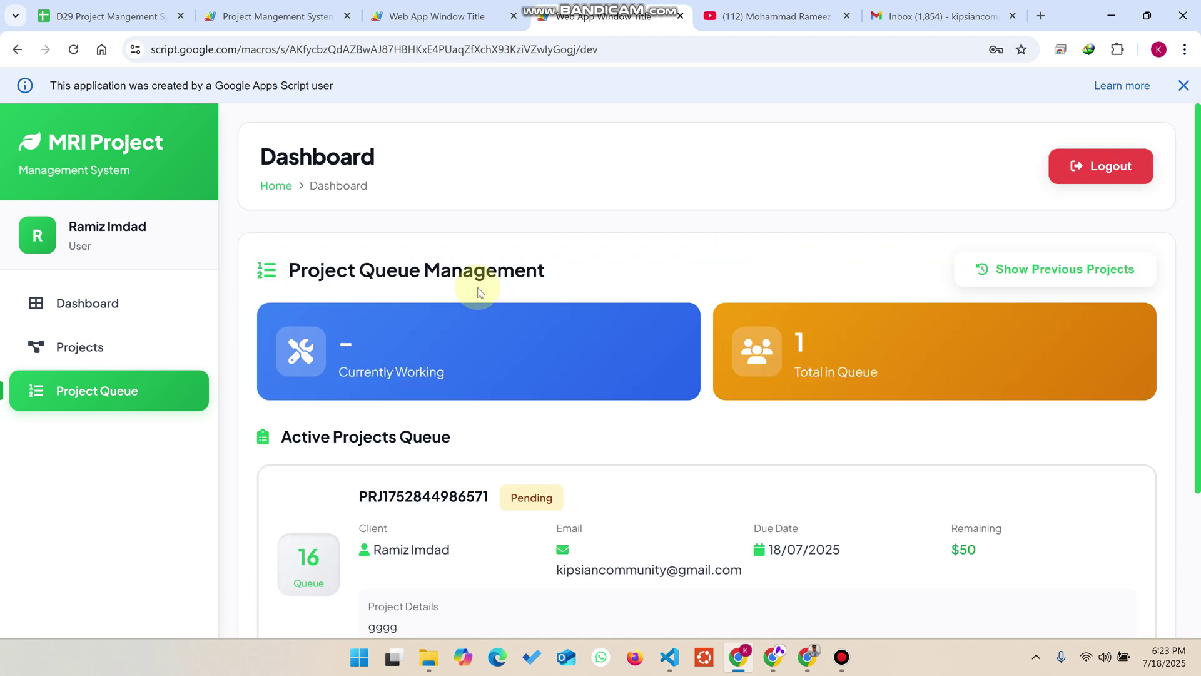
scroll(491, 301, down, 3)
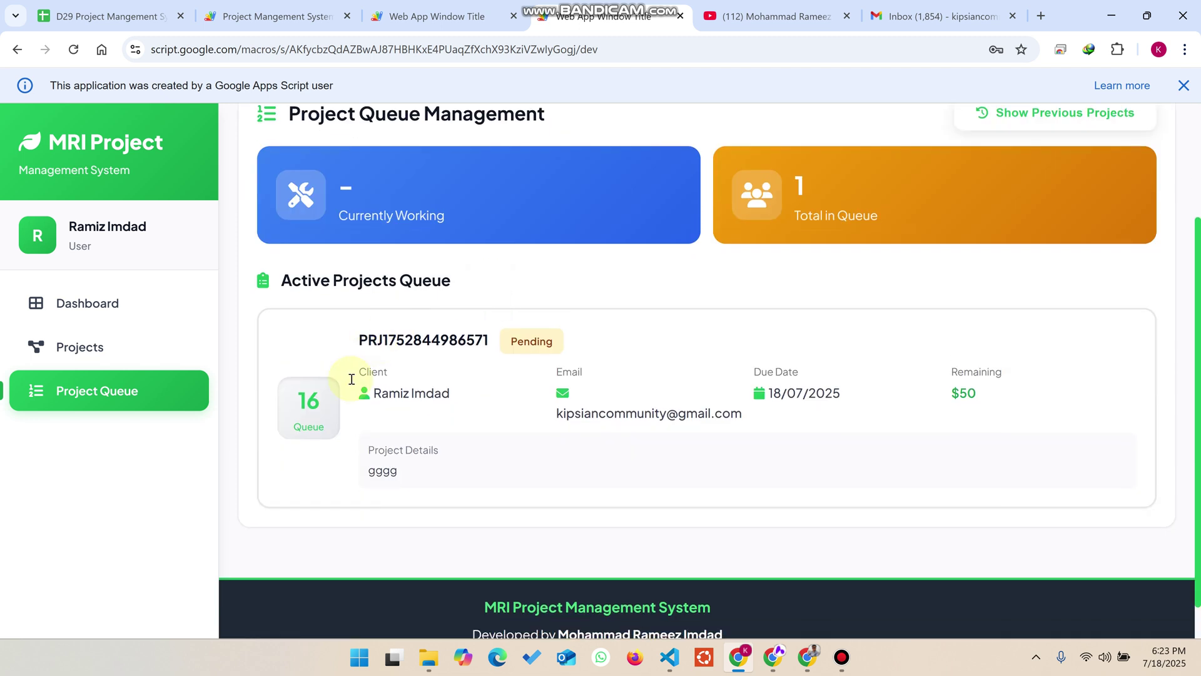
drag(336, 426, 296, 398)
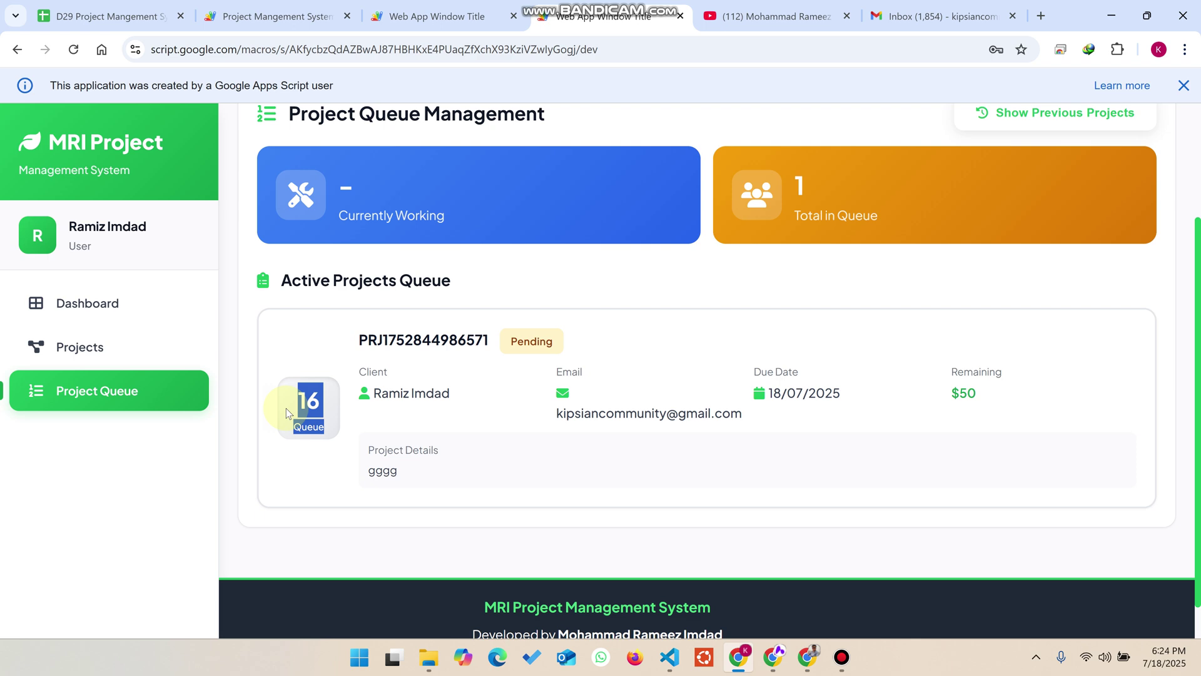
click(413, 17)
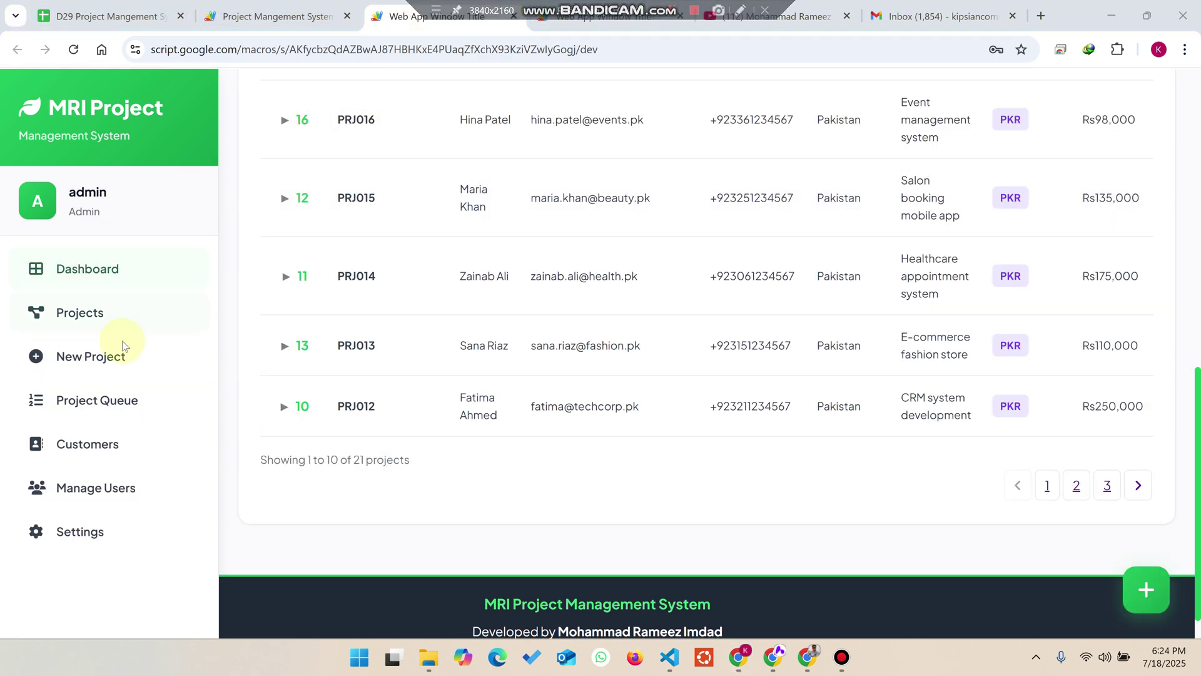
click(92, 399)
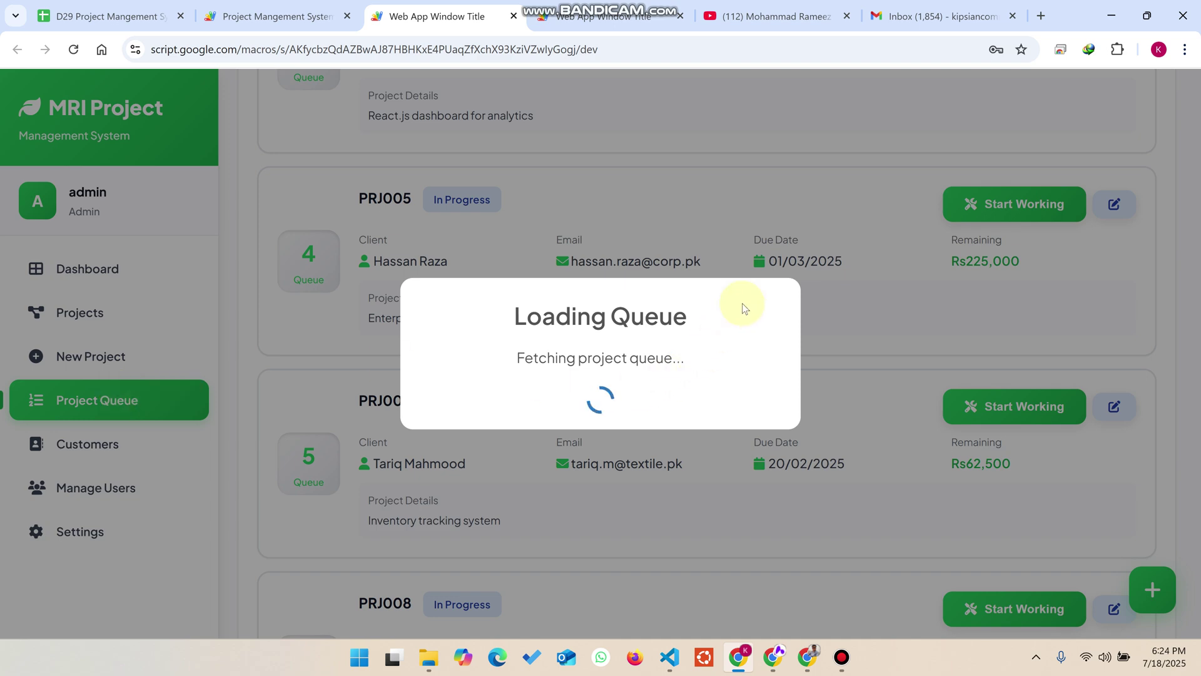
scroll(740, 307, down, 20)
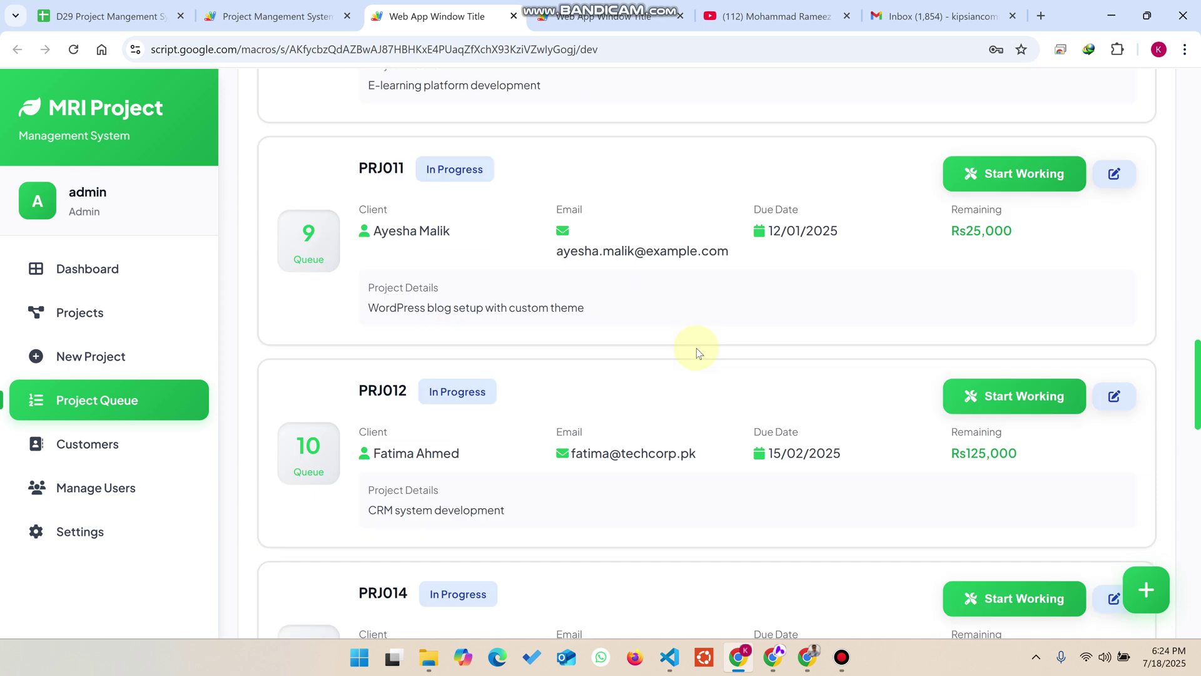
scroll(697, 350, down, 9)
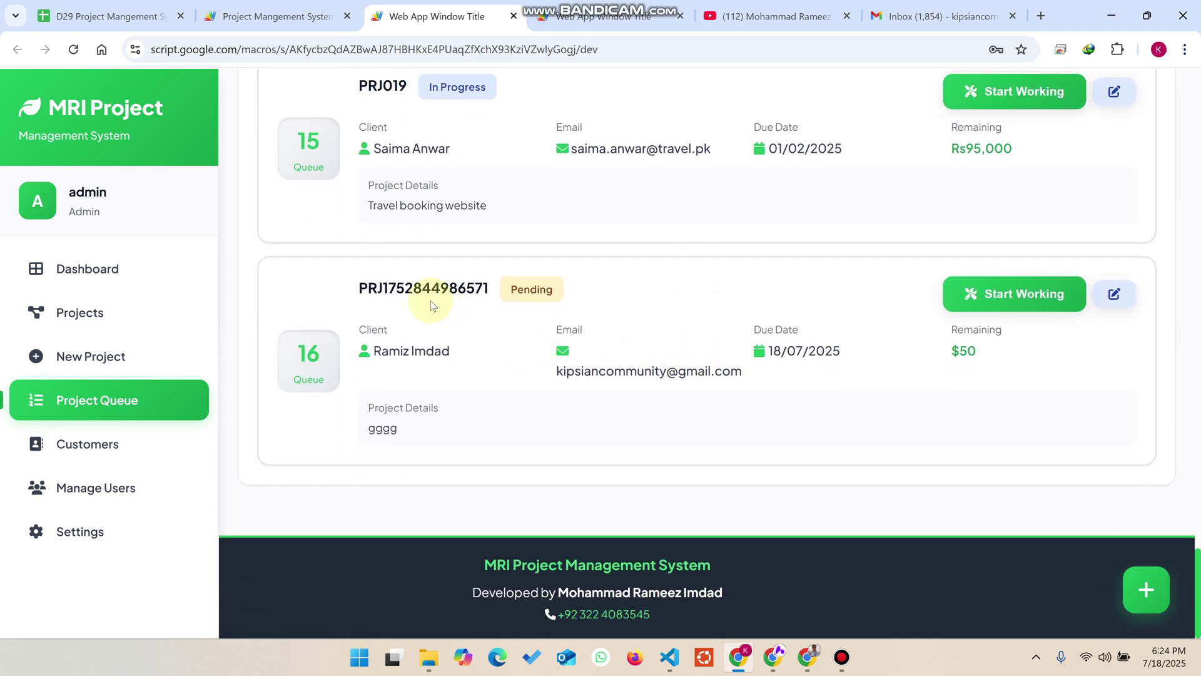
drag(490, 288, 358, 288)
click(1040, 296)
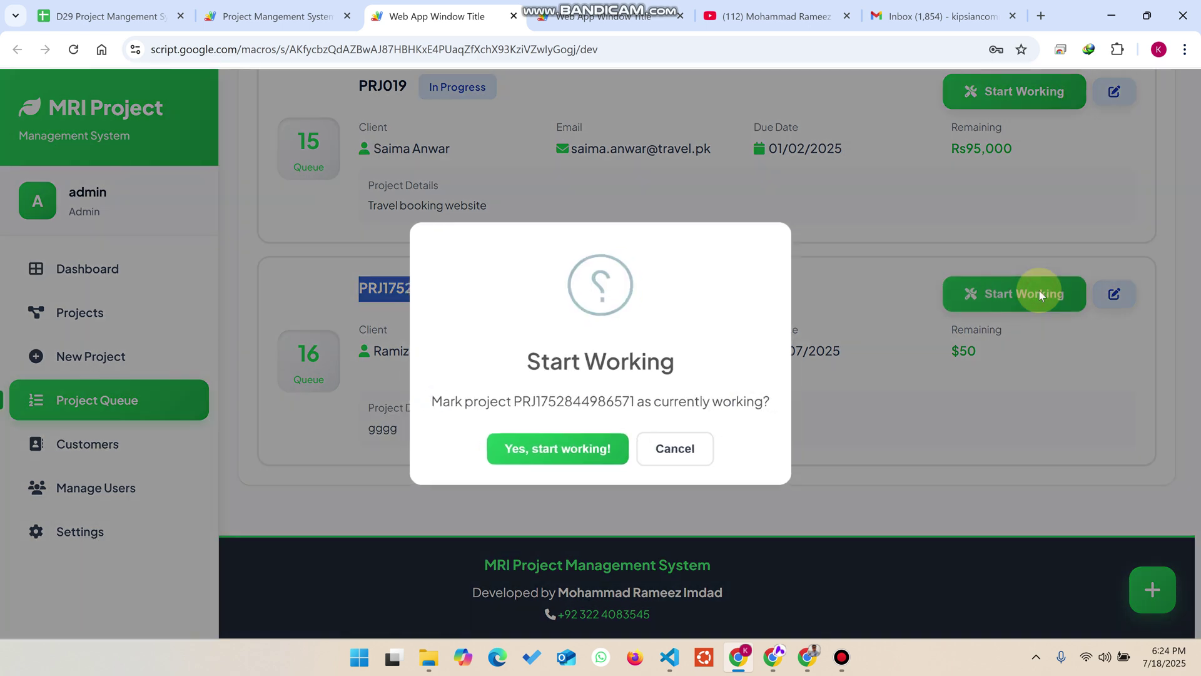
click(584, 456)
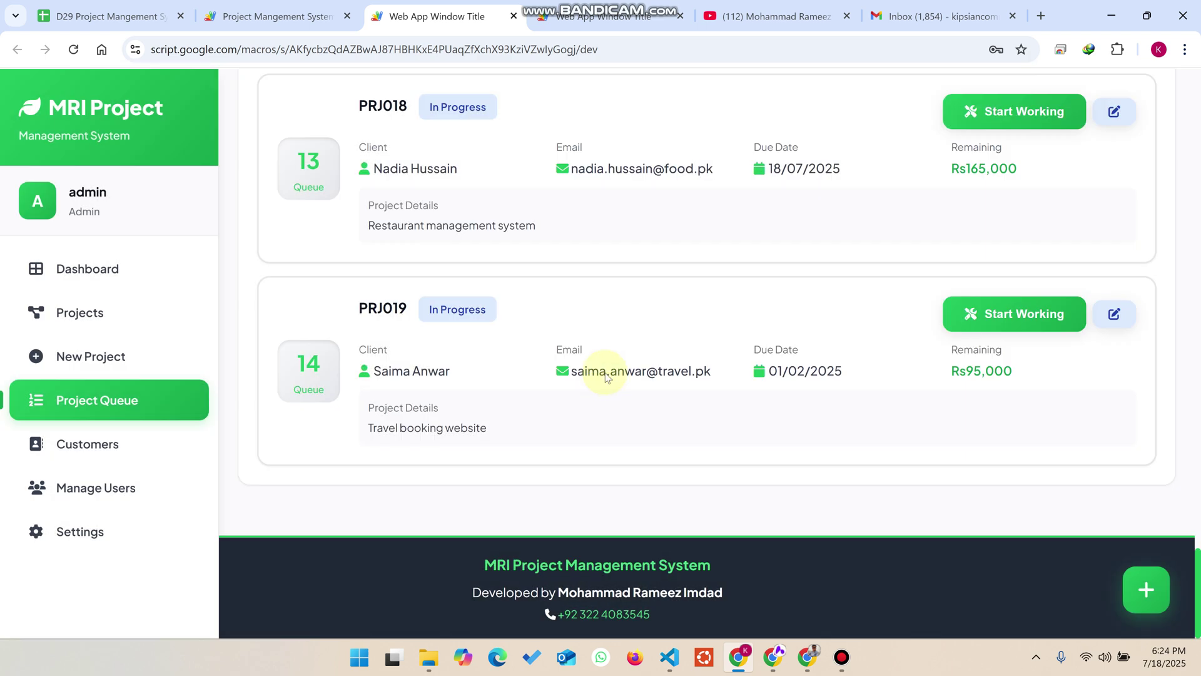
key(ctrl+Tab)
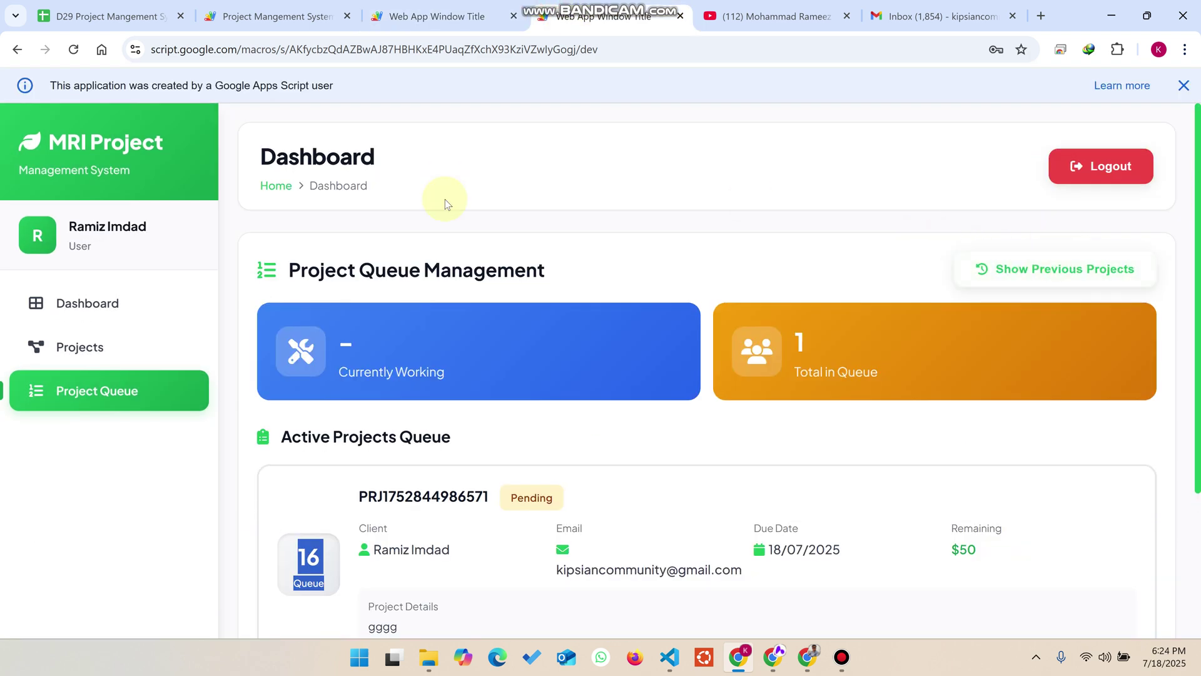
click(94, 294)
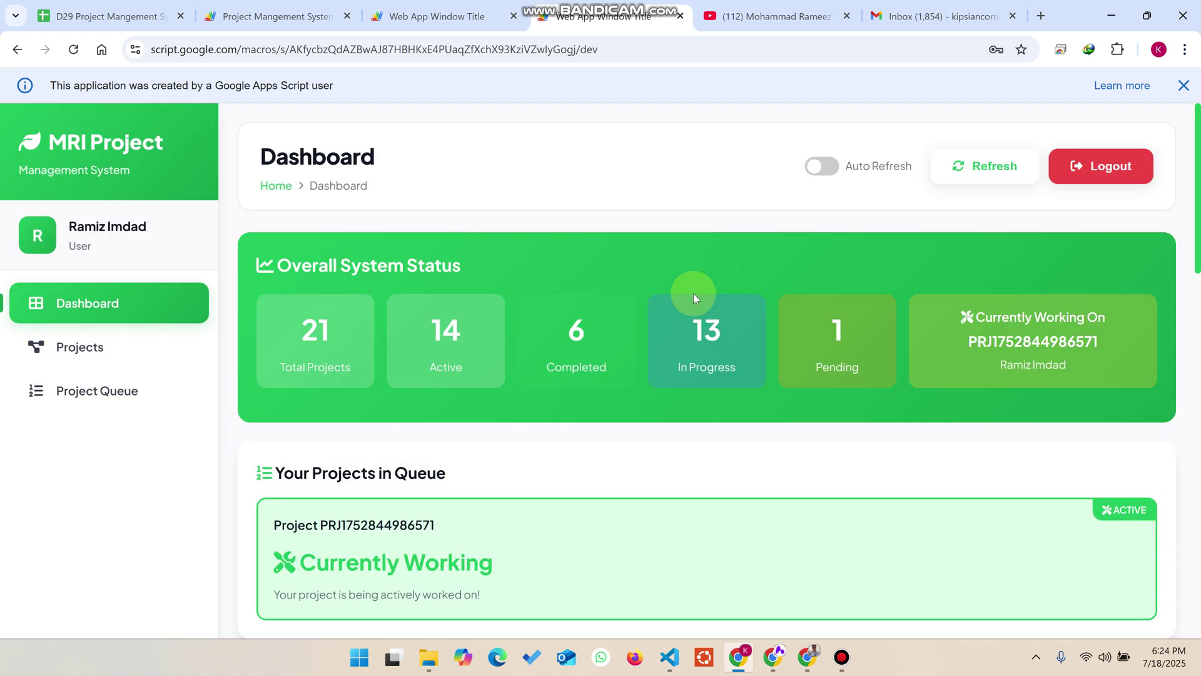
drag(1111, 317, 973, 317)
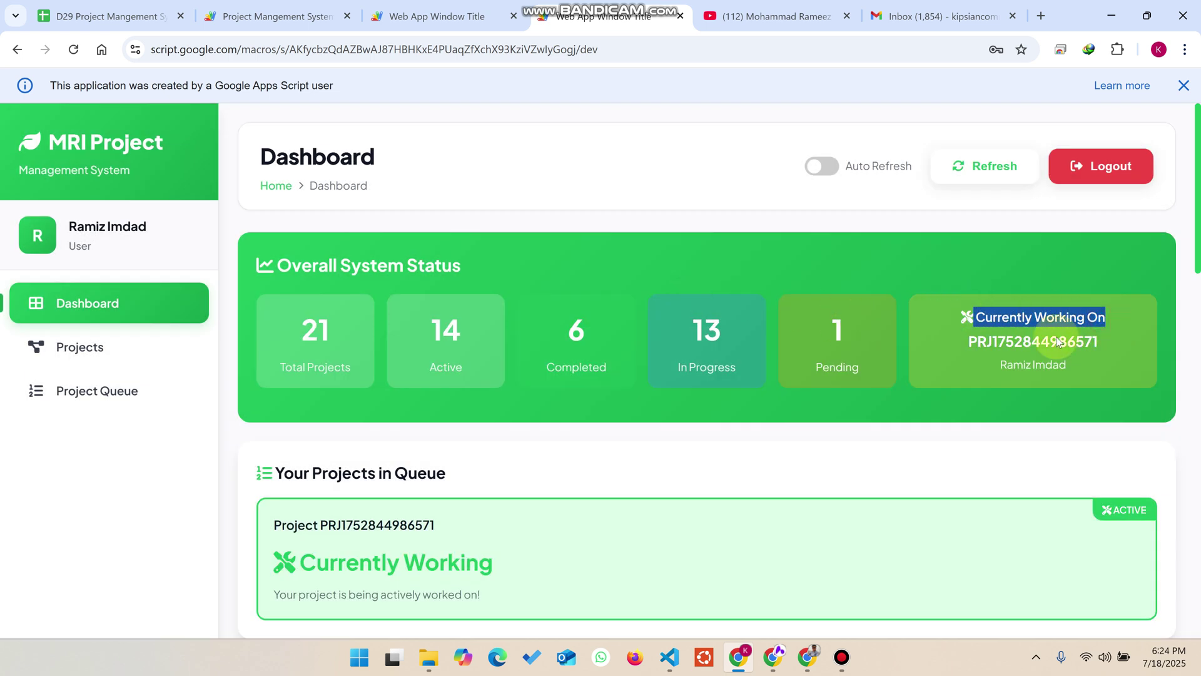
click(1110, 343)
drag(1109, 343, 955, 340)
double_click(1071, 367)
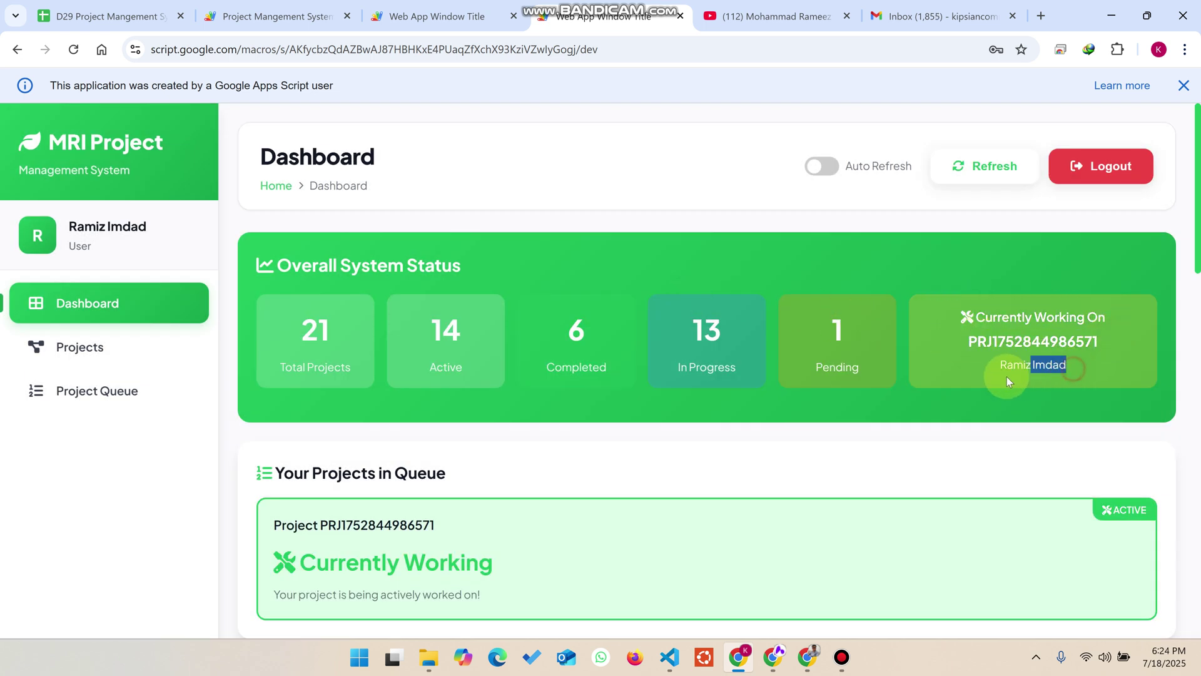
- Review the queue status further down the dashboard, then go to the Gmail inbox
scroll(665, 371, down, 2)
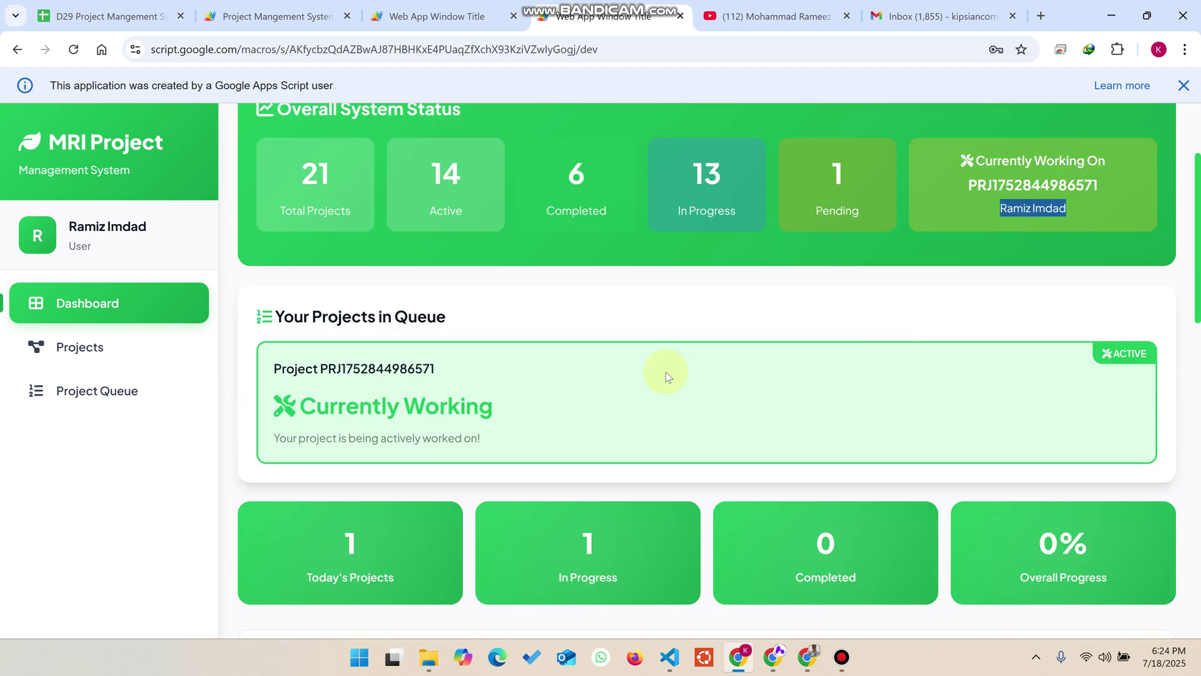
scroll(526, 360, down, 1)
drag(522, 363, 299, 316)
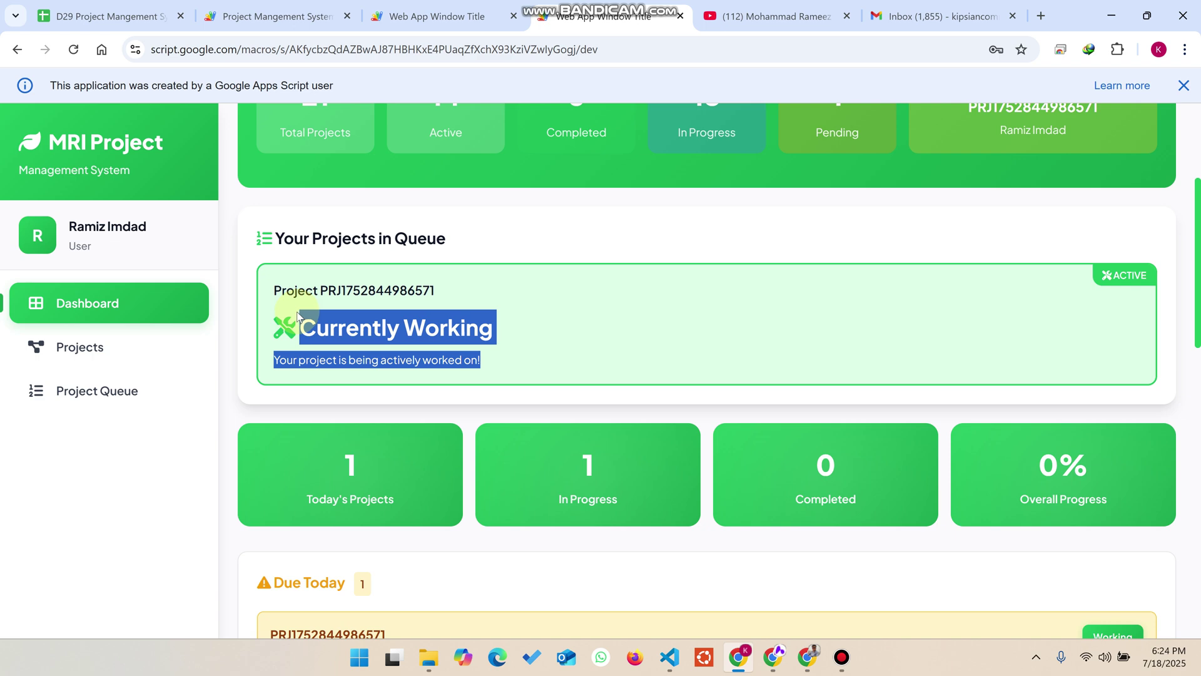
click(926, 16)
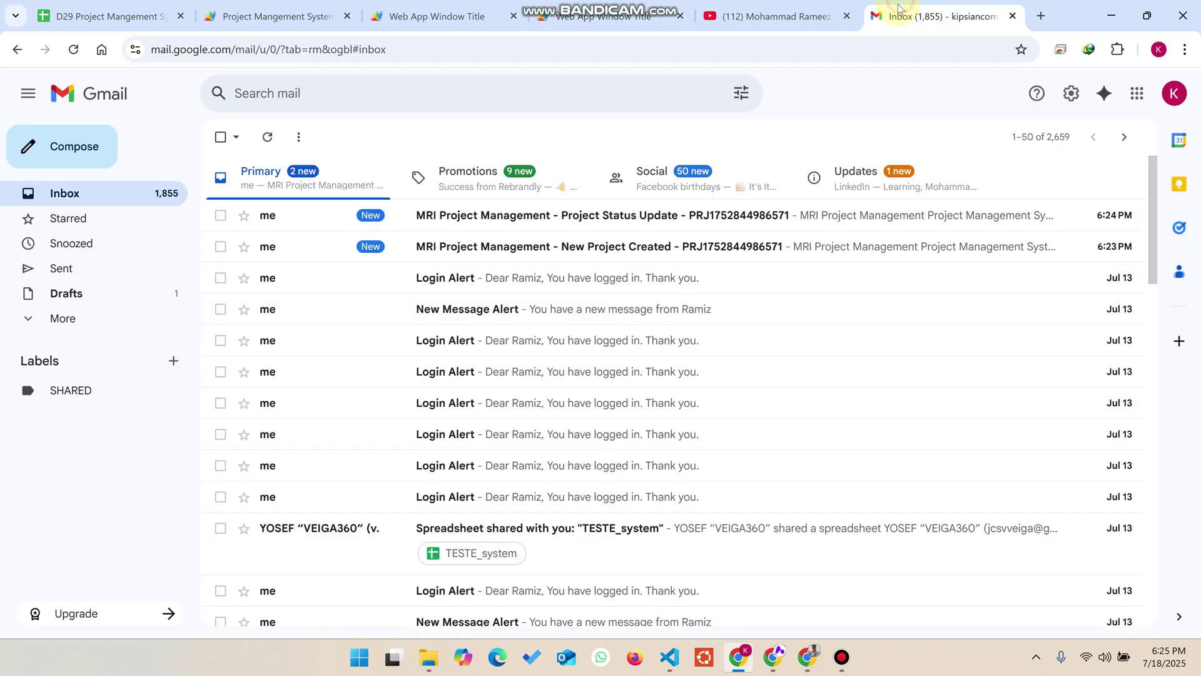
- Read the Project Status Update email reporting the project in active development
click(508, 219)
scroll(543, 324, down, 3)
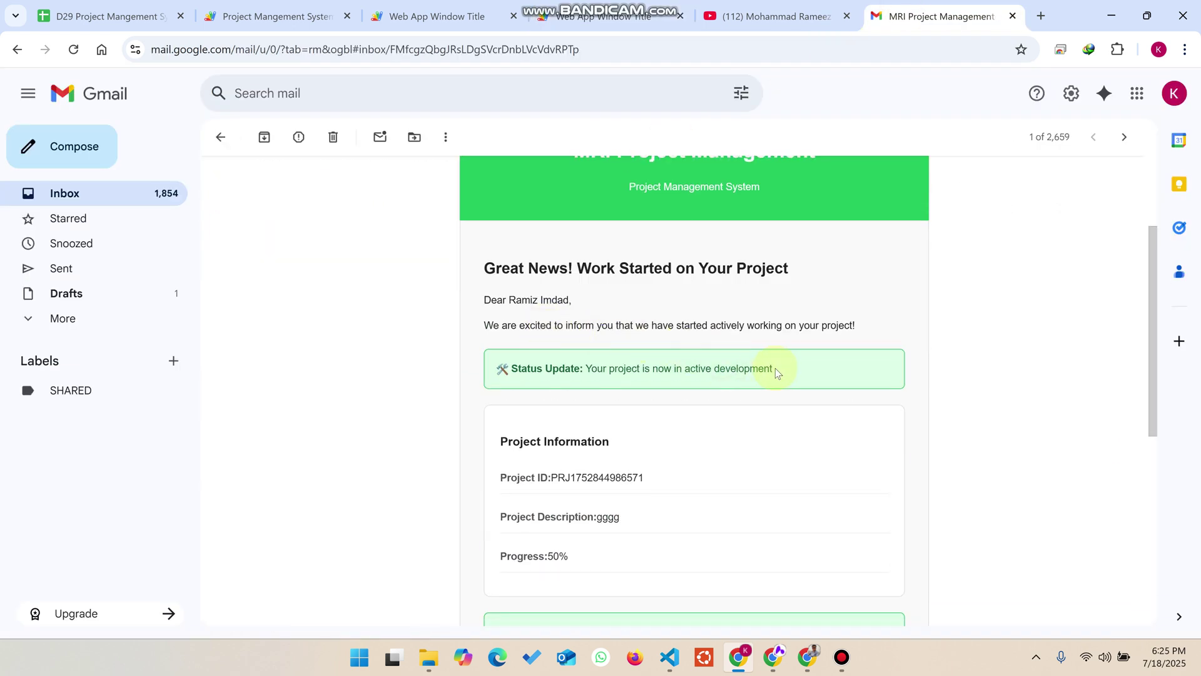
drag(775, 369, 663, 376)
scroll(614, 391, down, 4)
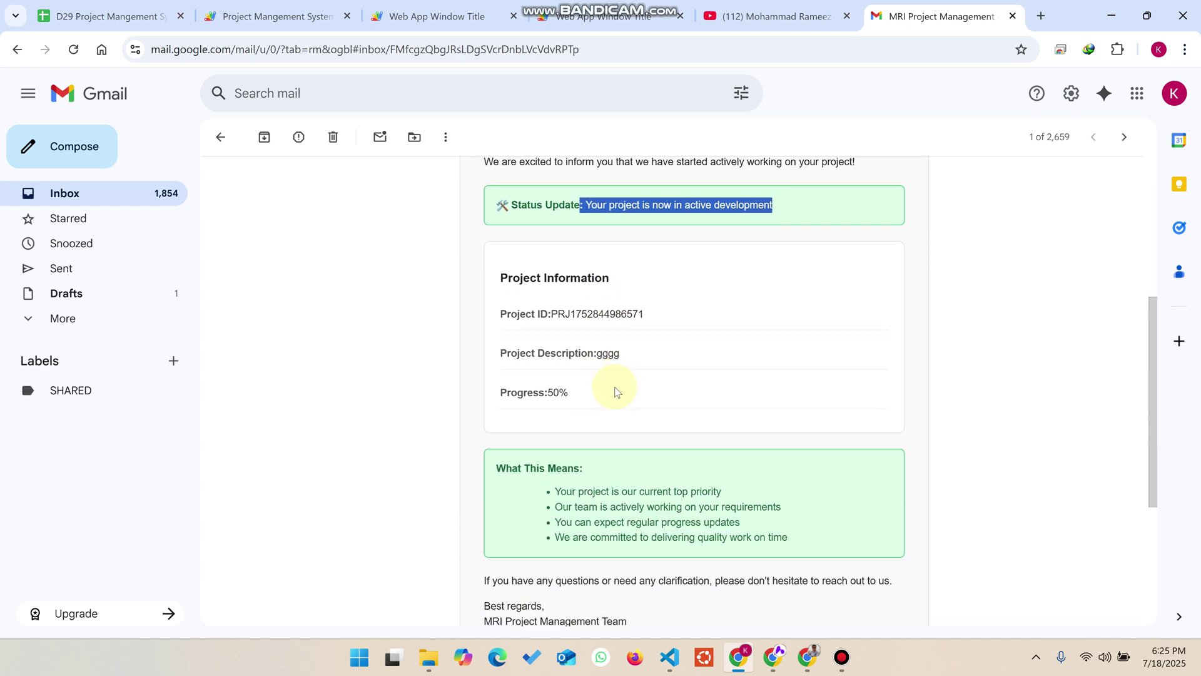
scroll(611, 282, up, 6)
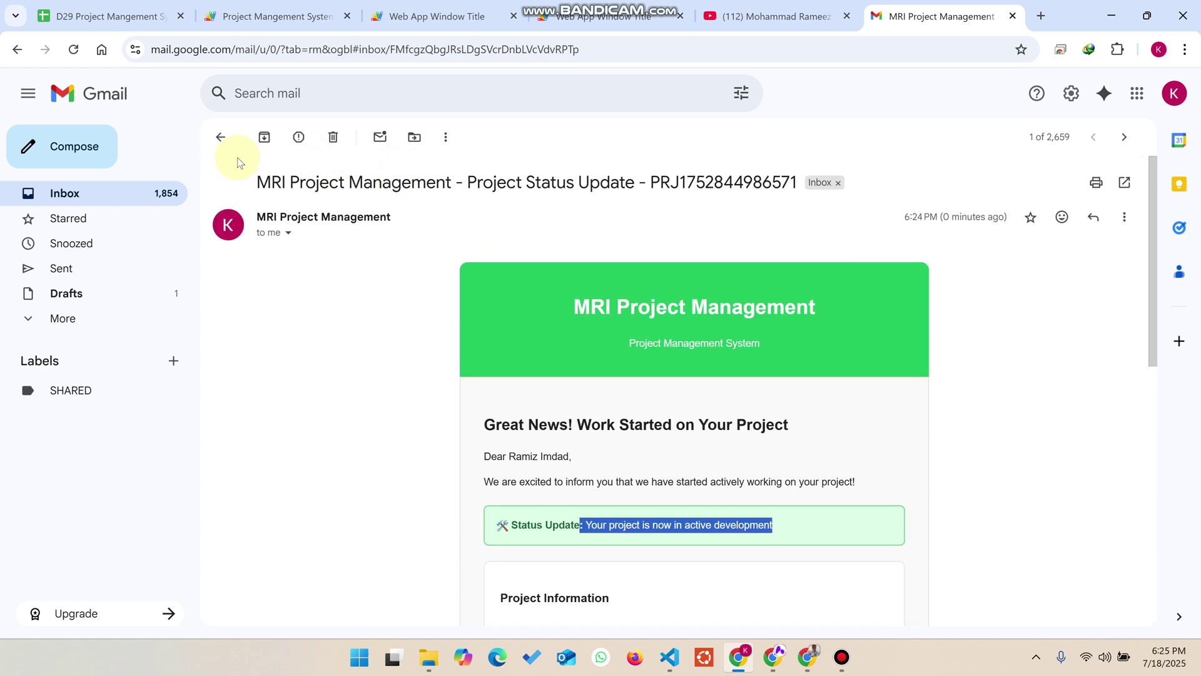
click(220, 135)
- Read the New Project Created email, then return to the client dashboard
click(514, 246)
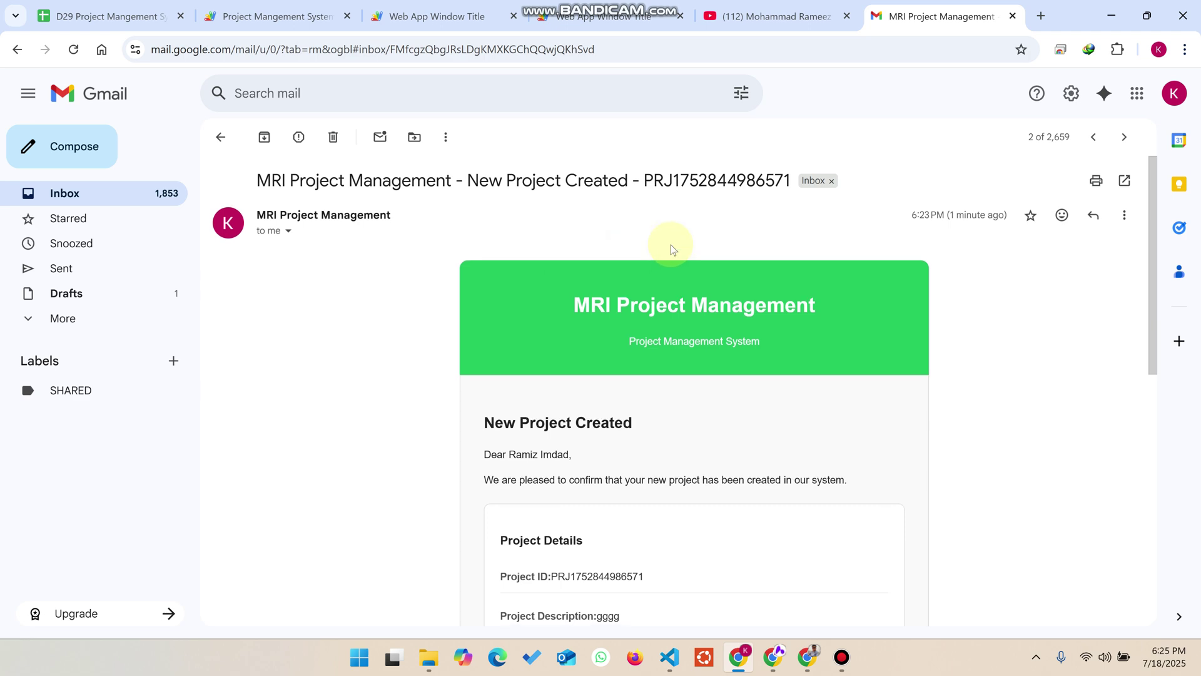
scroll(701, 307, down, 4)
scroll(691, 406, down, 1)
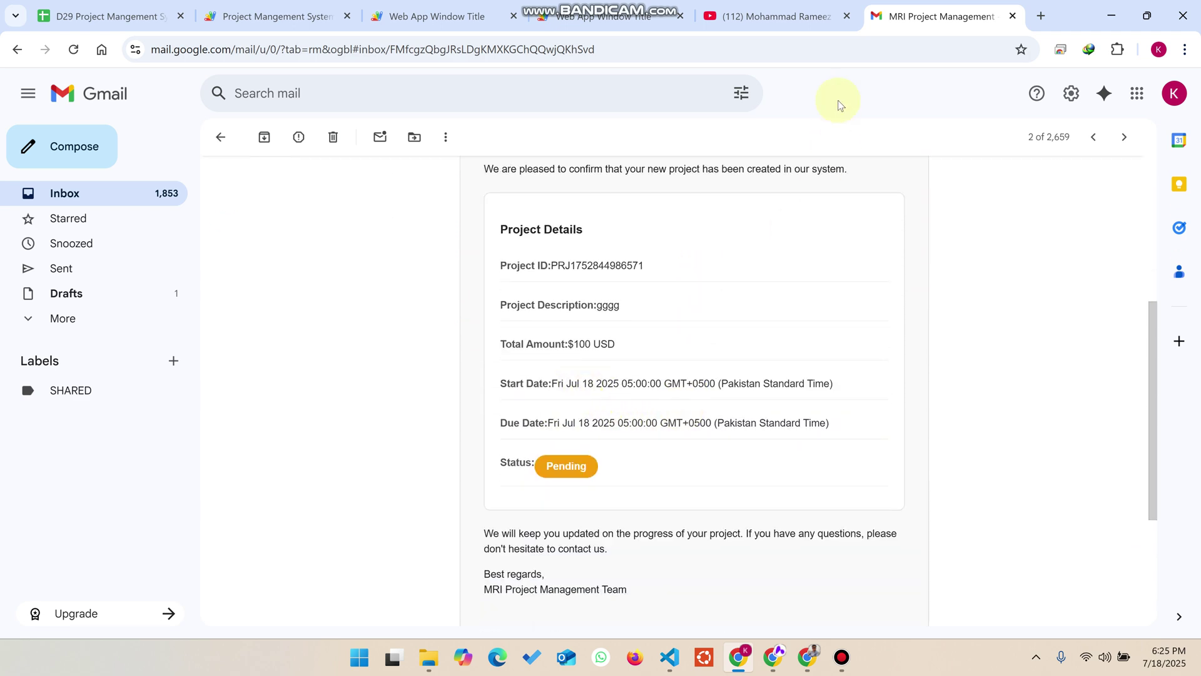
click(626, 17)
scroll(685, 290, down, 7)
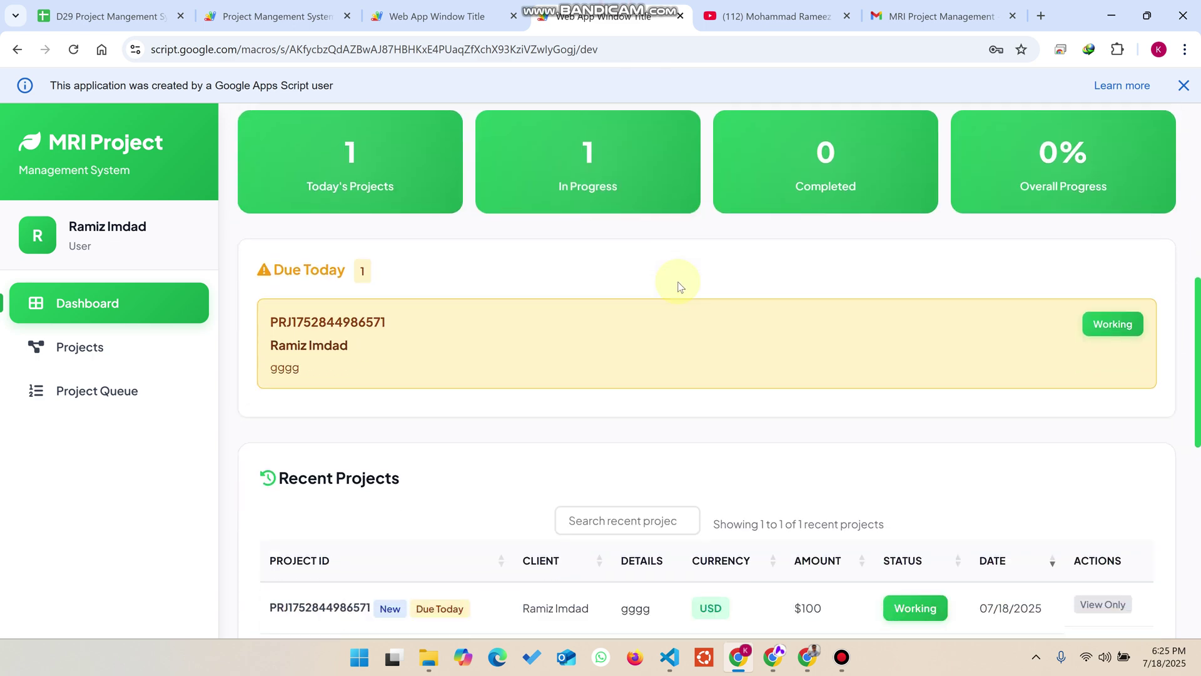
scroll(770, 167, up, 4)
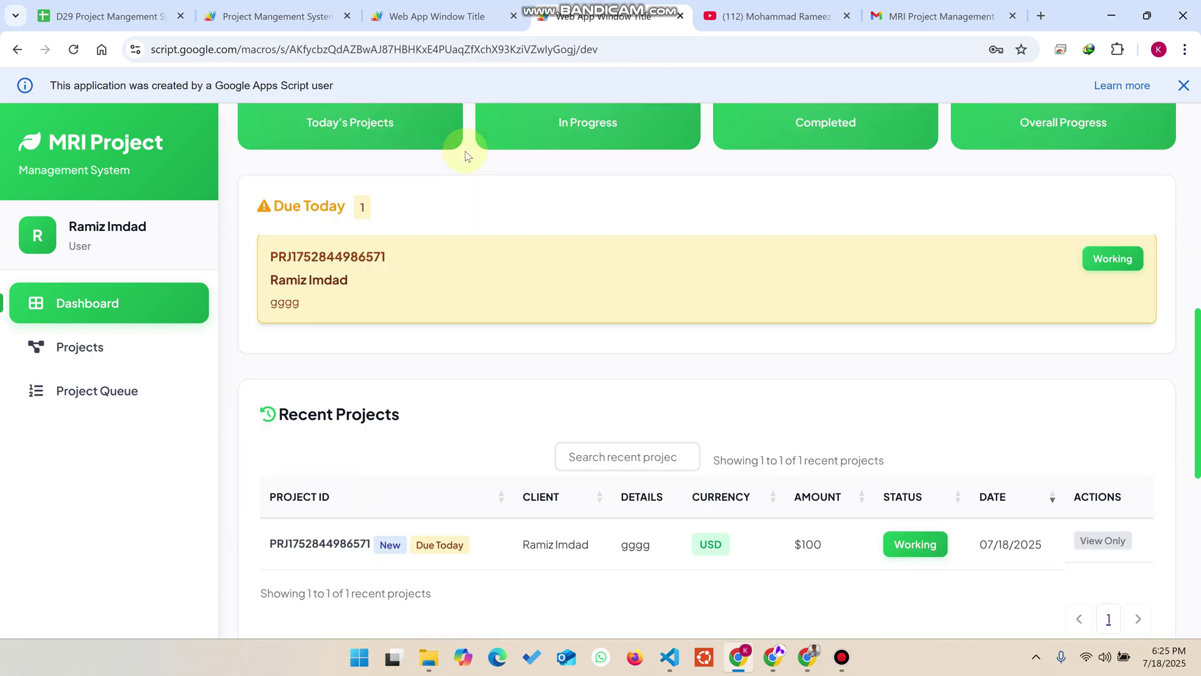
click(415, 24)
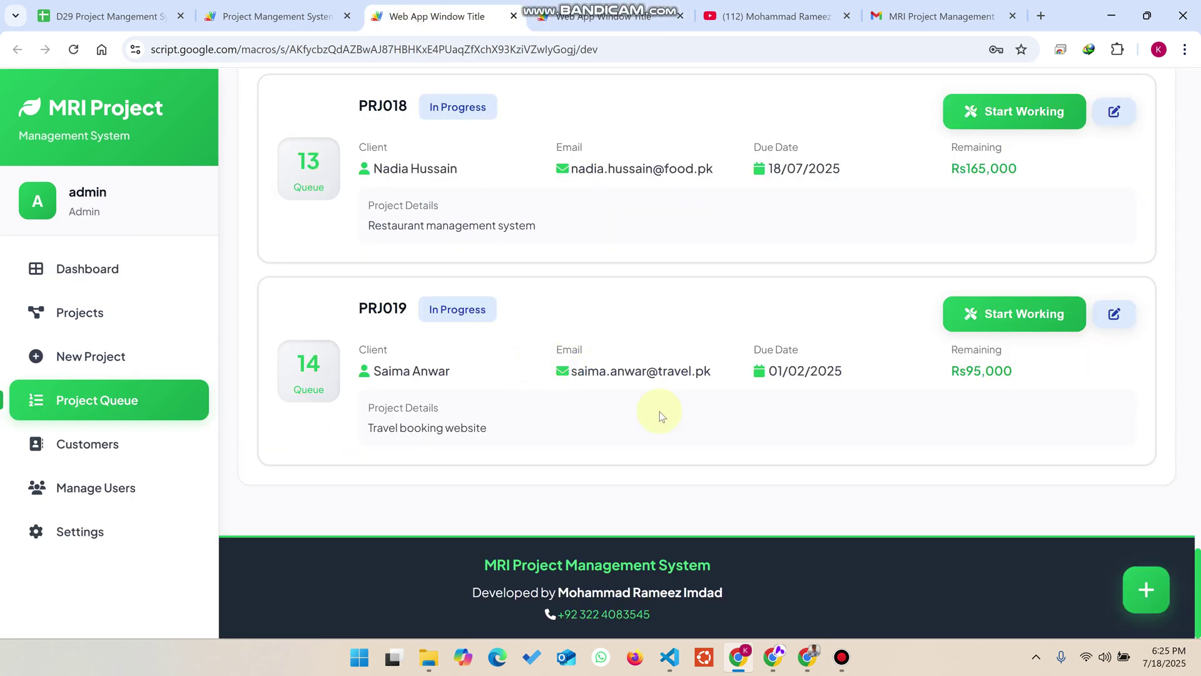
scroll(661, 414, up, 20)
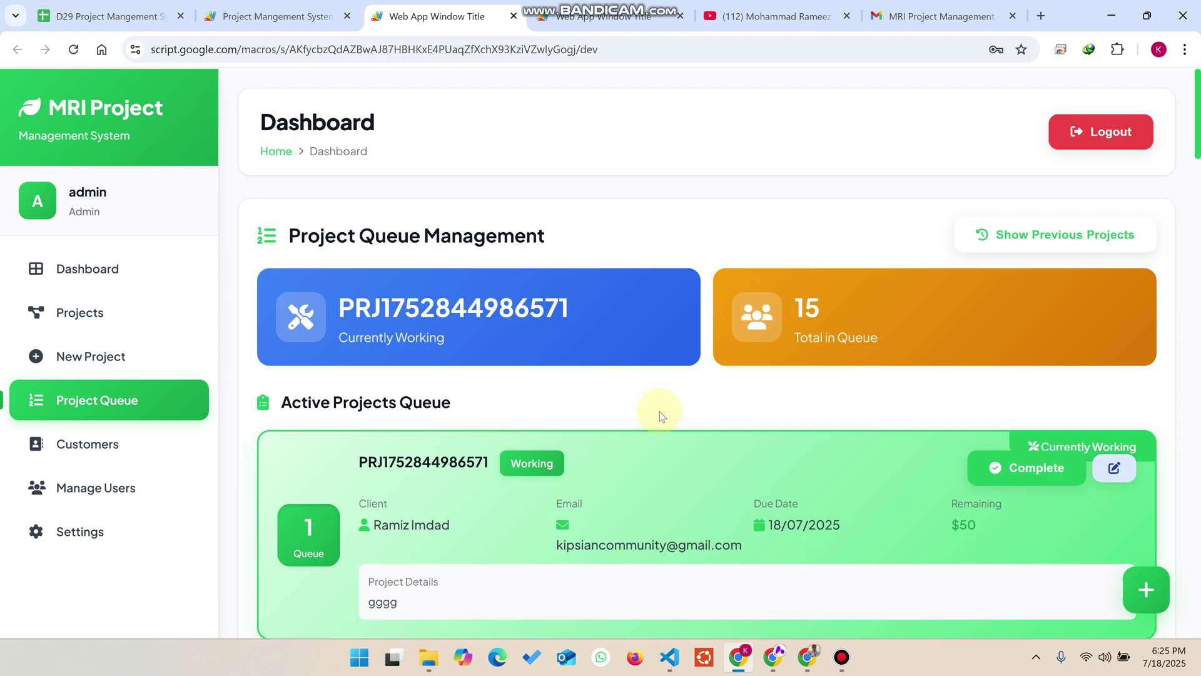
scroll(659, 411, down, 3)
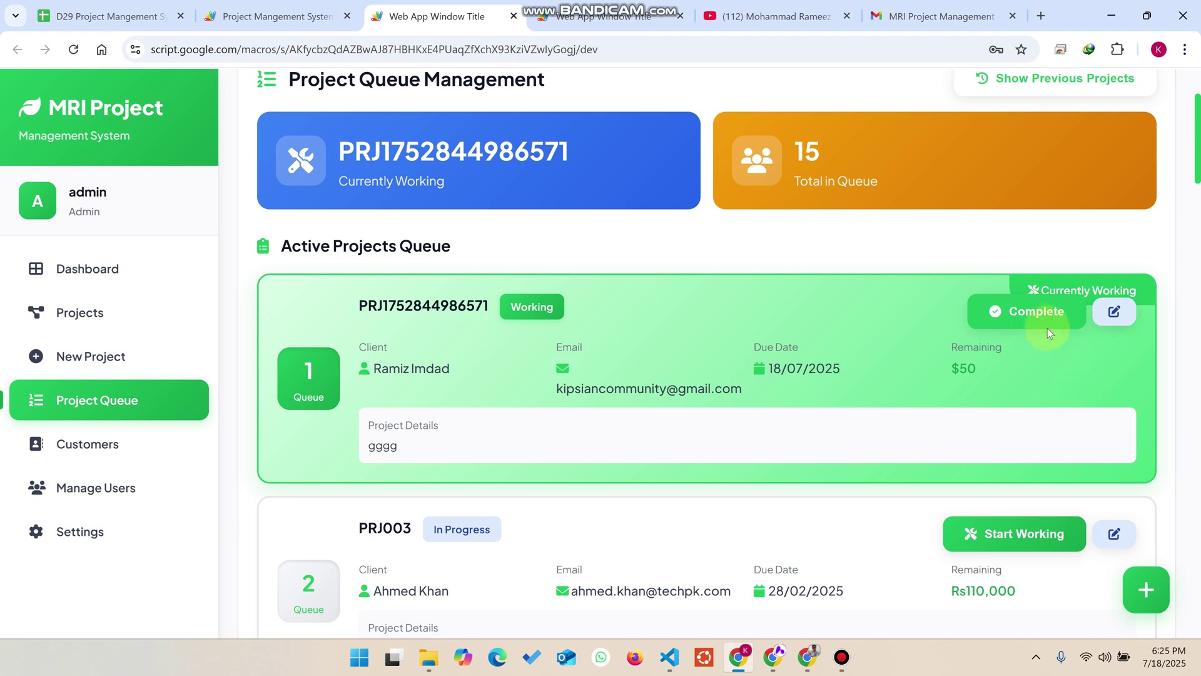
click(1031, 318)
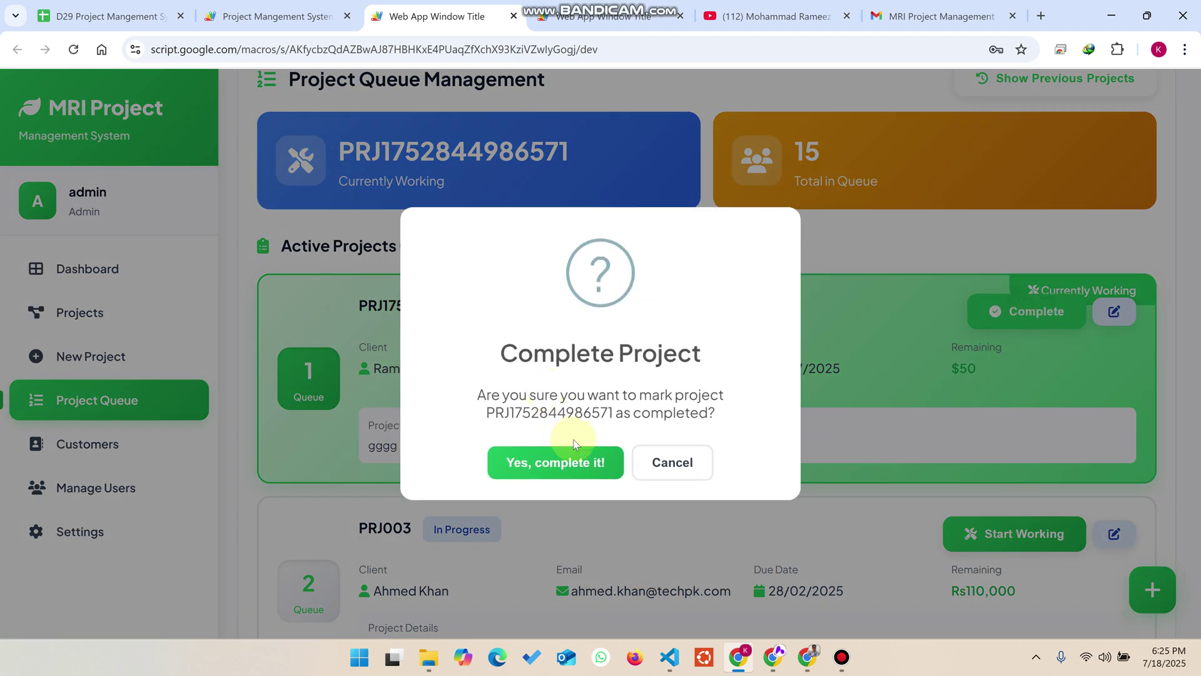
click(576, 461)
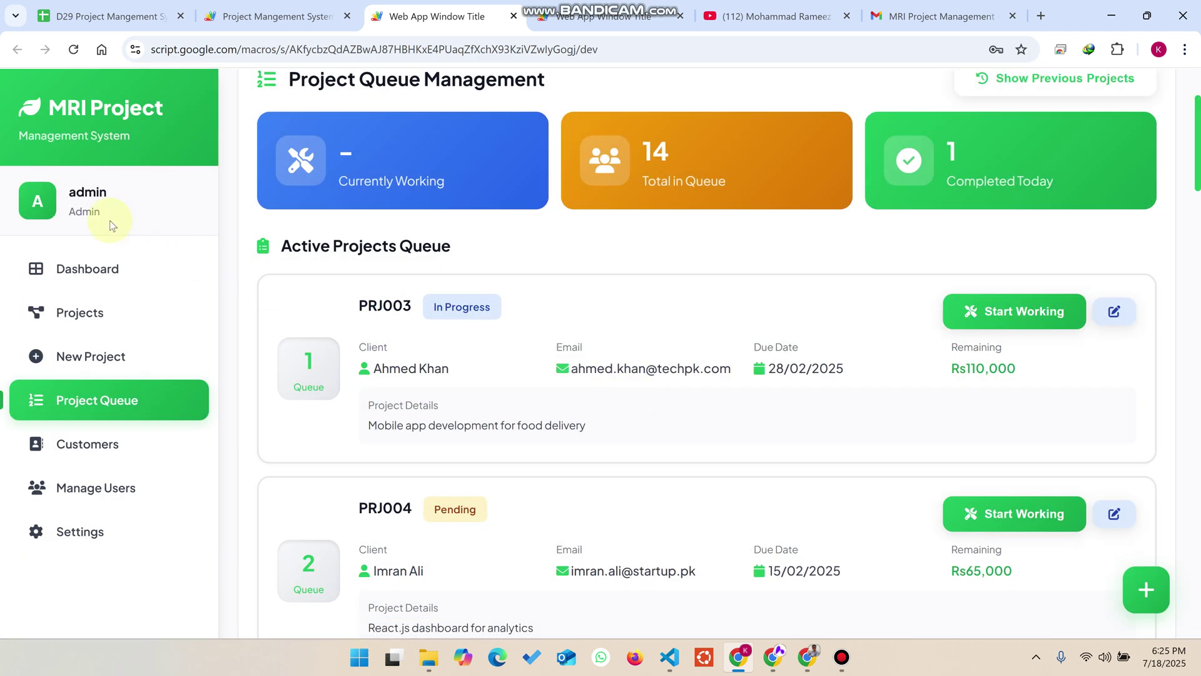
click(104, 268)
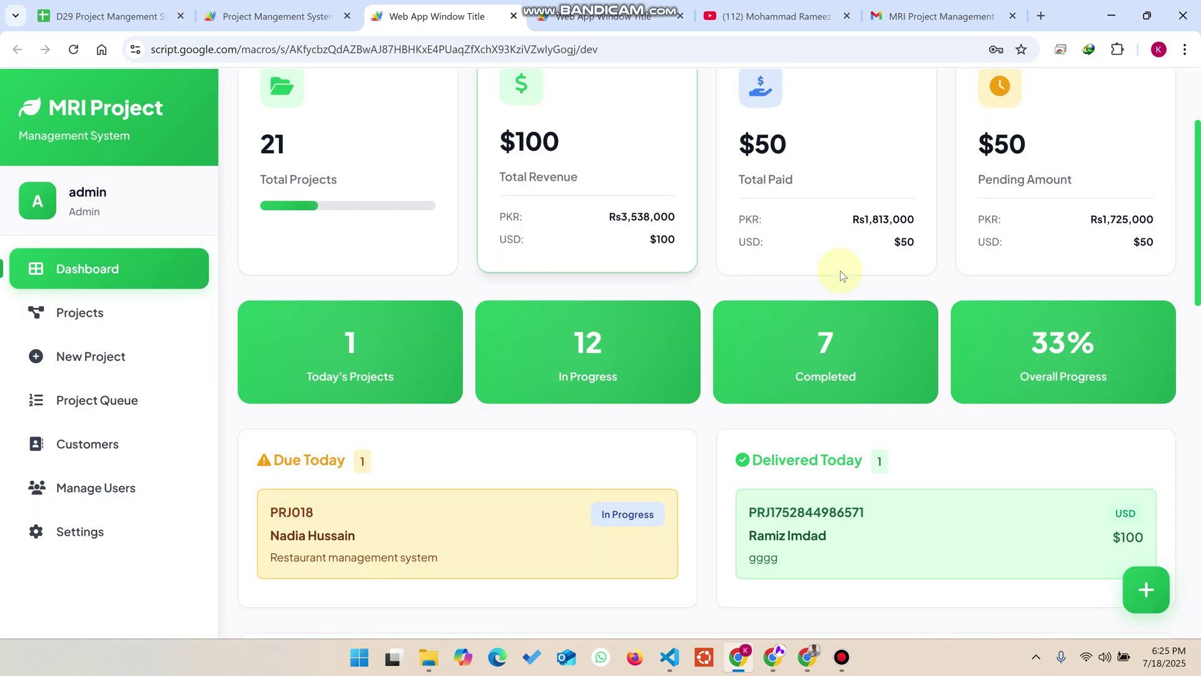
scroll(839, 271, down, 4)
drag(863, 232, 754, 227)
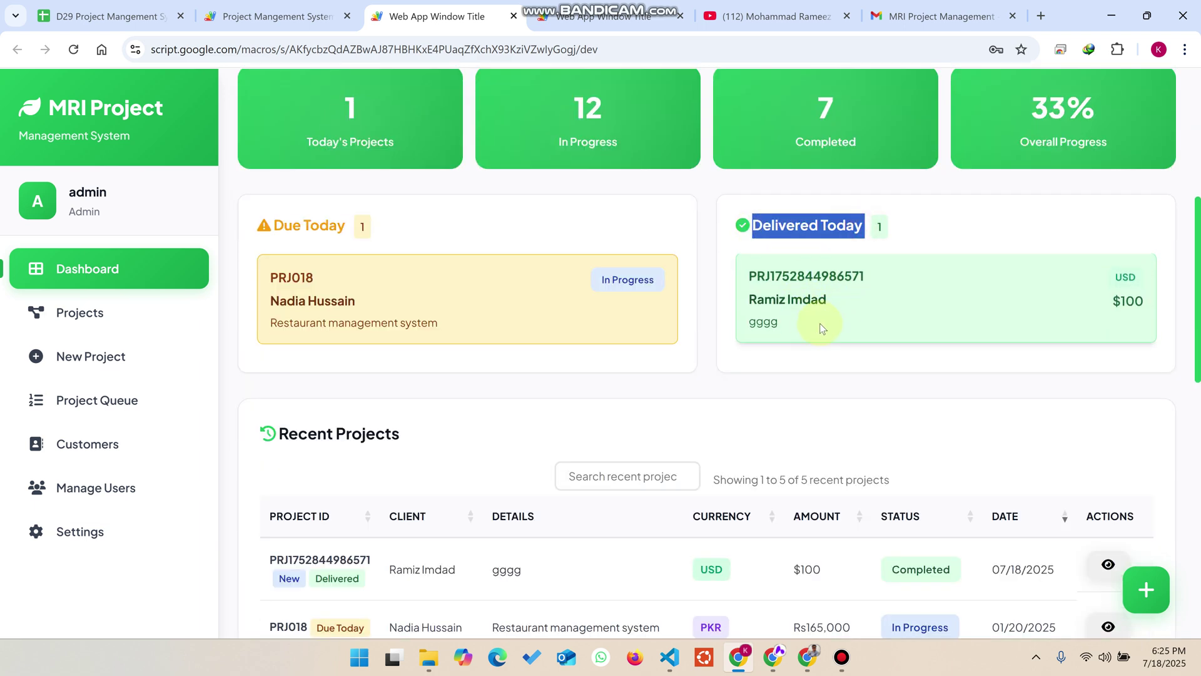
drag(818, 322, 742, 281)
click(742, 279)
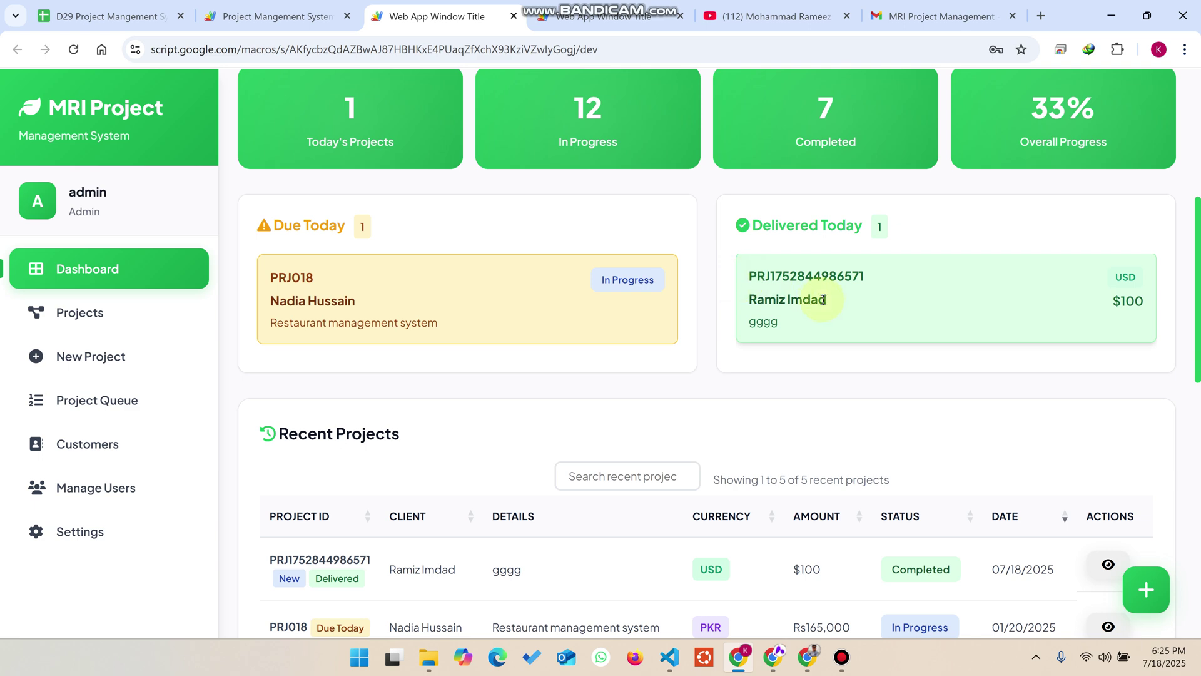
- Refresh the client's dashboard statistics in the user tab
key(ctrl+Tab)
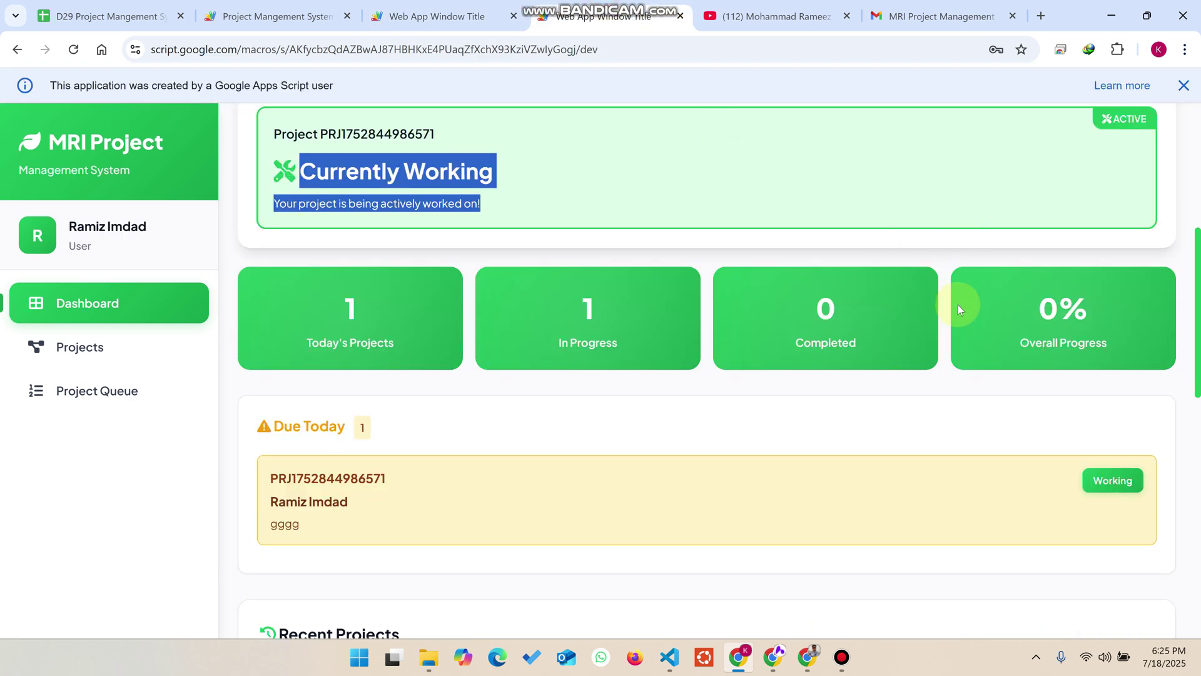
scroll(1001, 288, up, 5)
scroll(1024, 273, up, 2)
click(1008, 174)
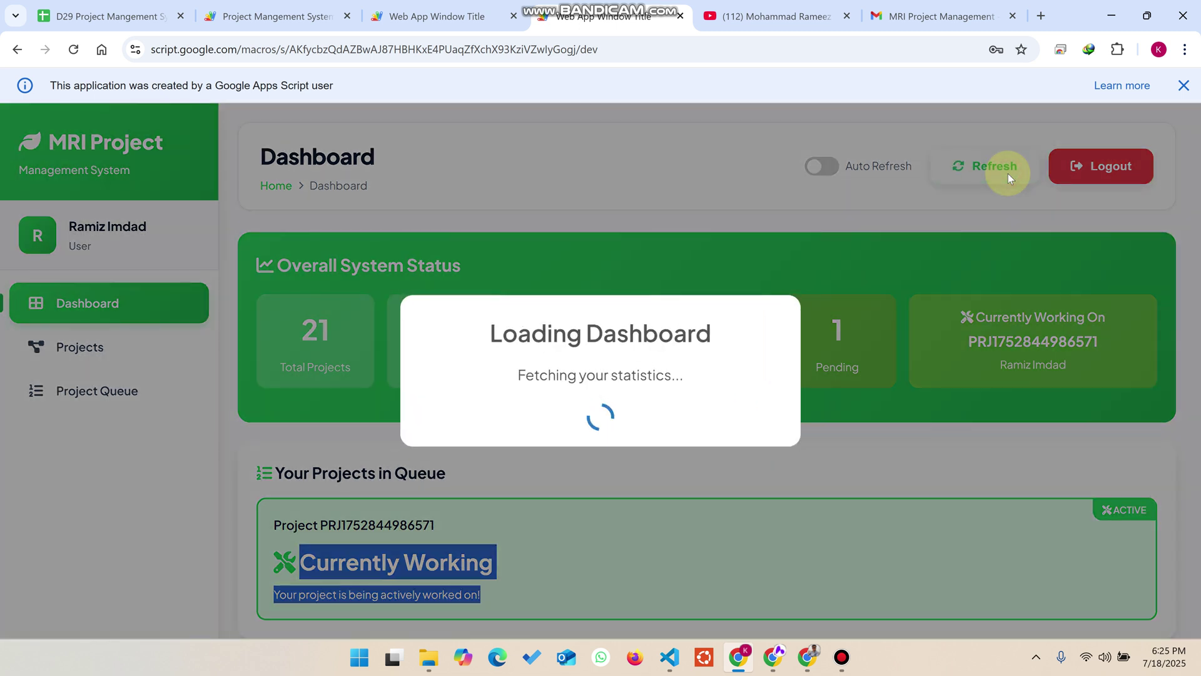
scroll(818, 228, down, 5)
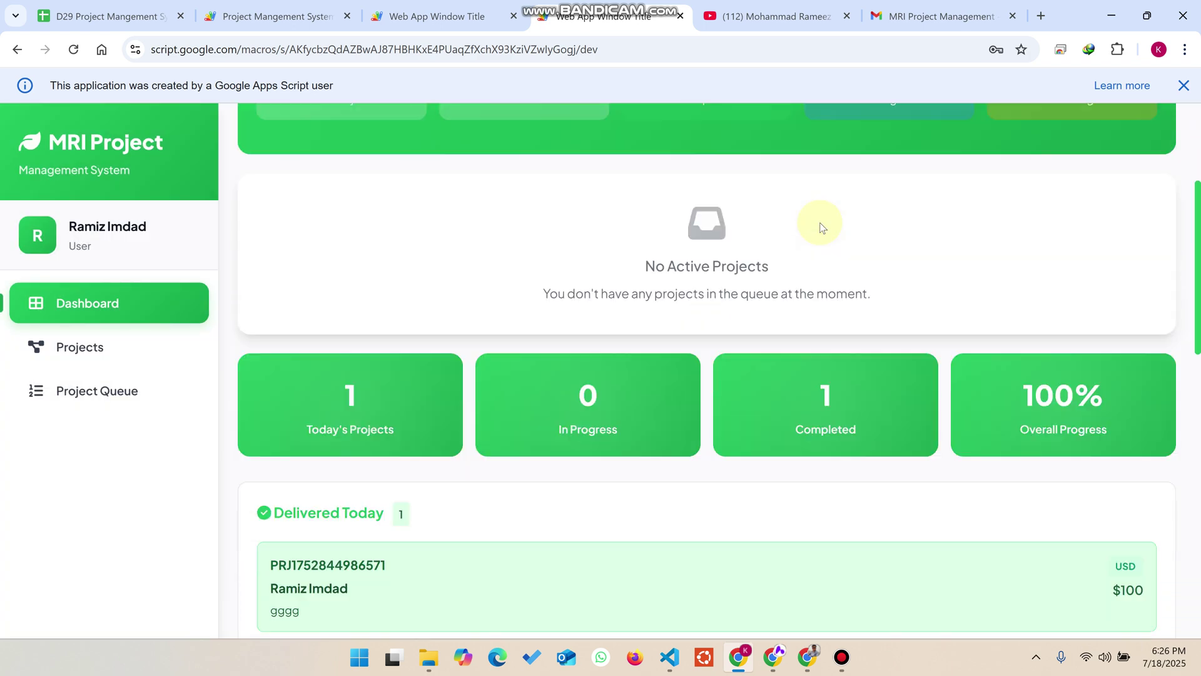
scroll(774, 253, down, 6)
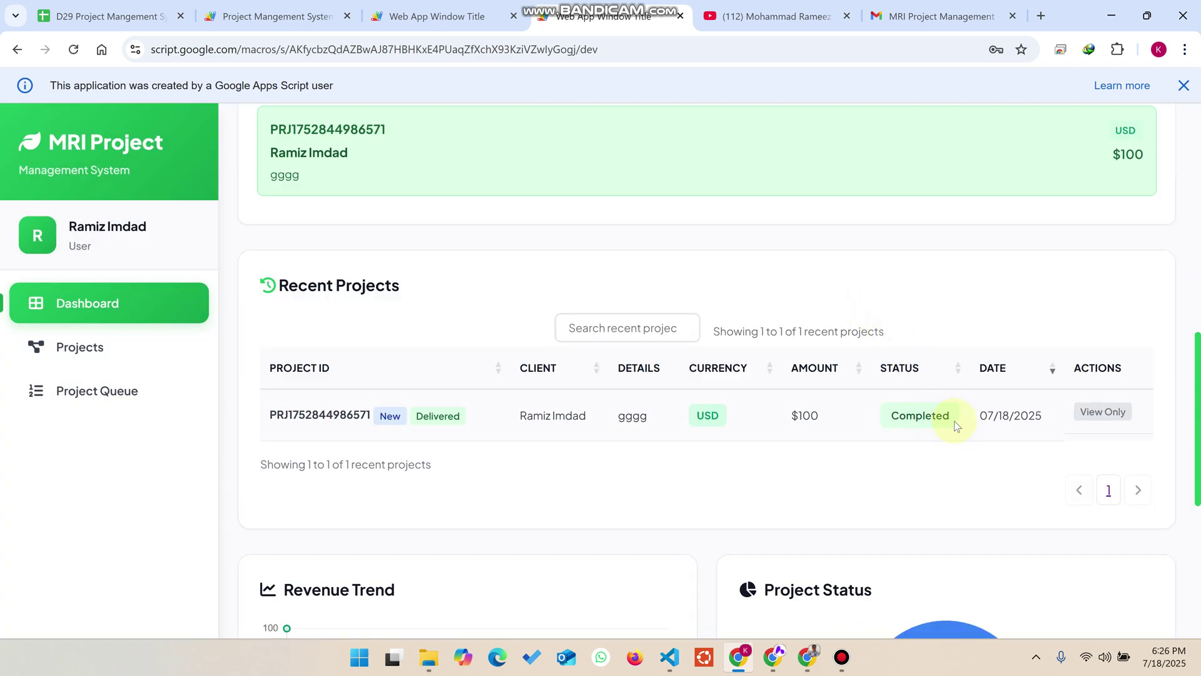
drag(952, 422, 879, 413)
- Review the client's Delivered Today section and 100% overall progress, then return to the admin dashboard
scroll(777, 383, up, 6)
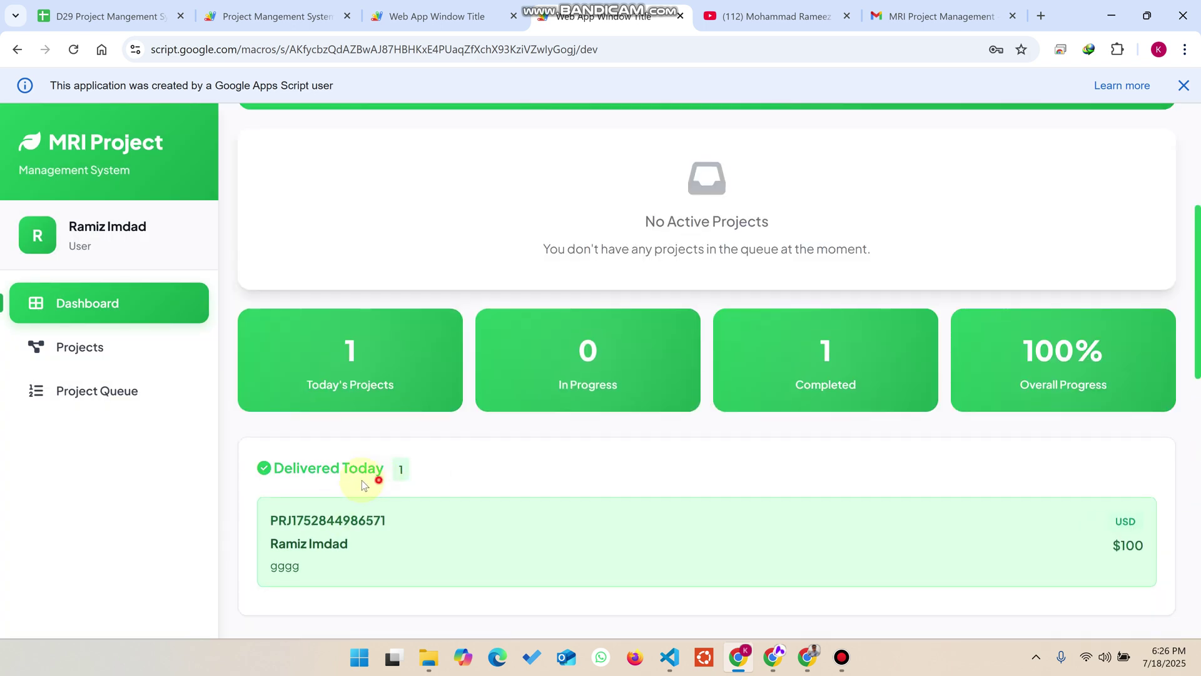
drag(362, 480, 270, 484)
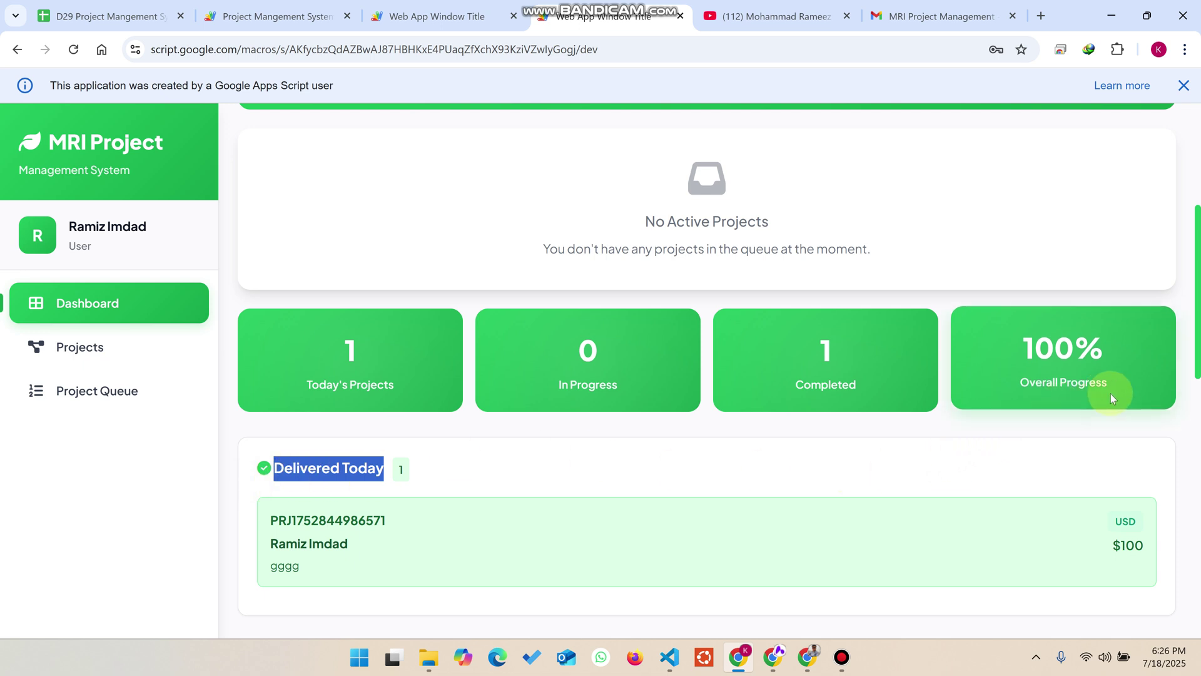
drag(1110, 393, 1003, 326)
click(398, 391)
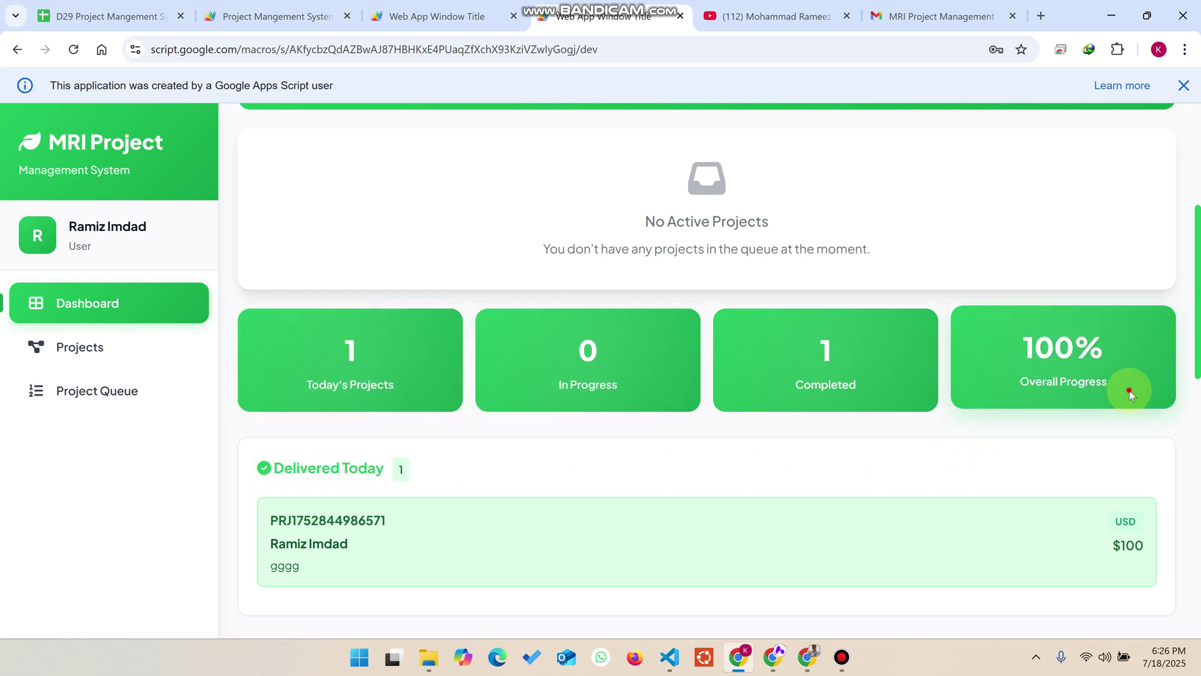
scroll(1037, 330, up, 5)
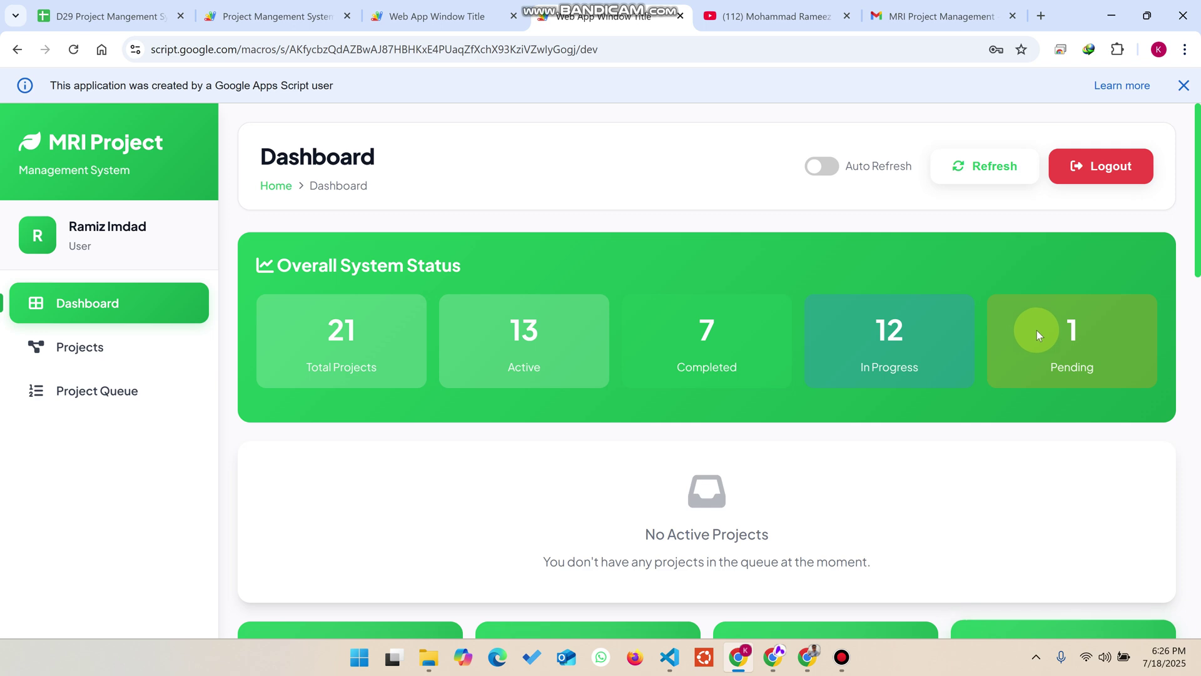
drag(1105, 358, 1026, 336)
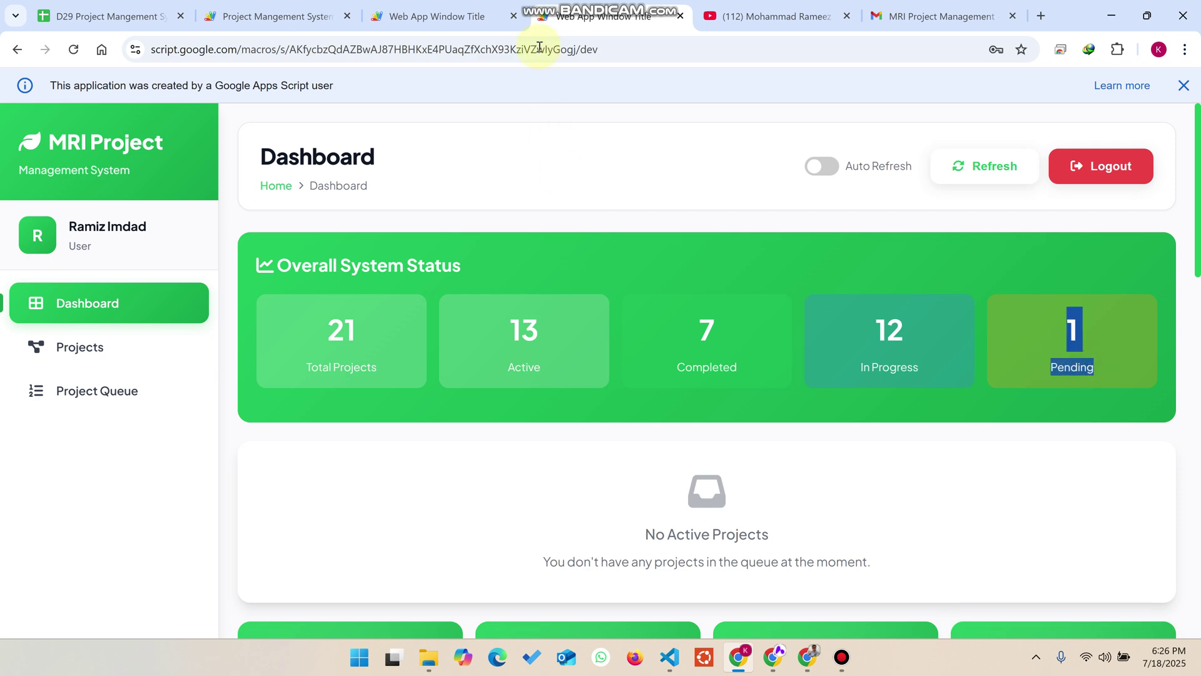
click(438, 16)
scroll(464, 329, down, 2)
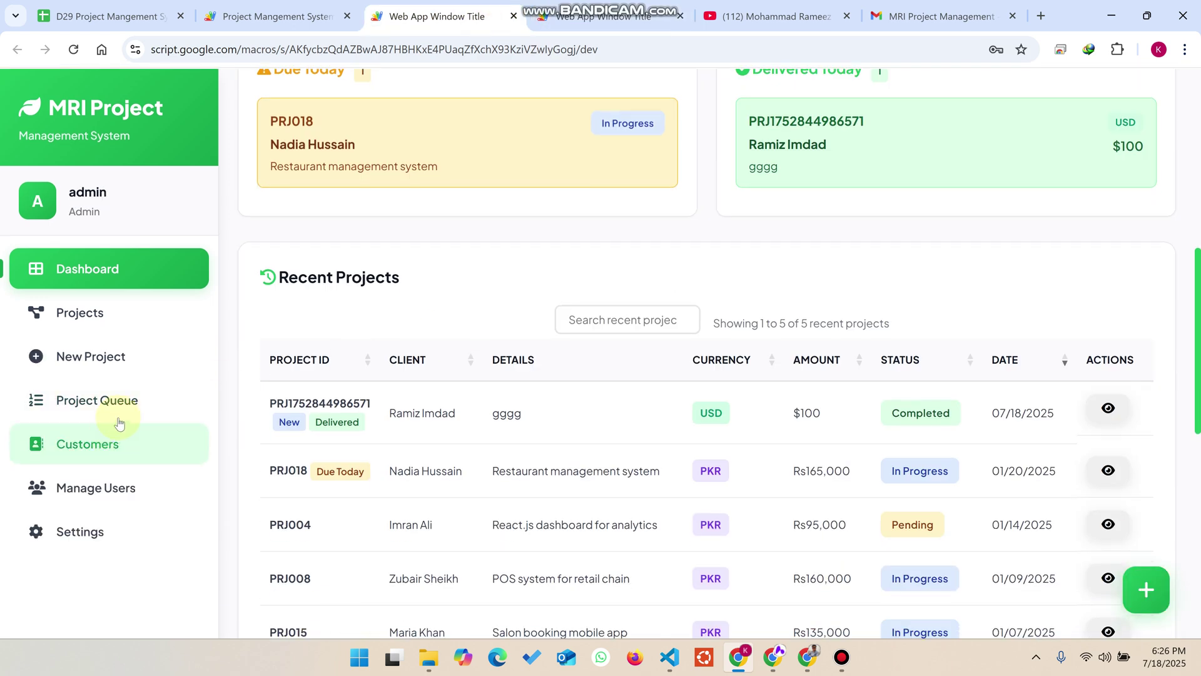
- Open the admin Project Queue, briefly checking the client's dashboard tab
click(122, 396)
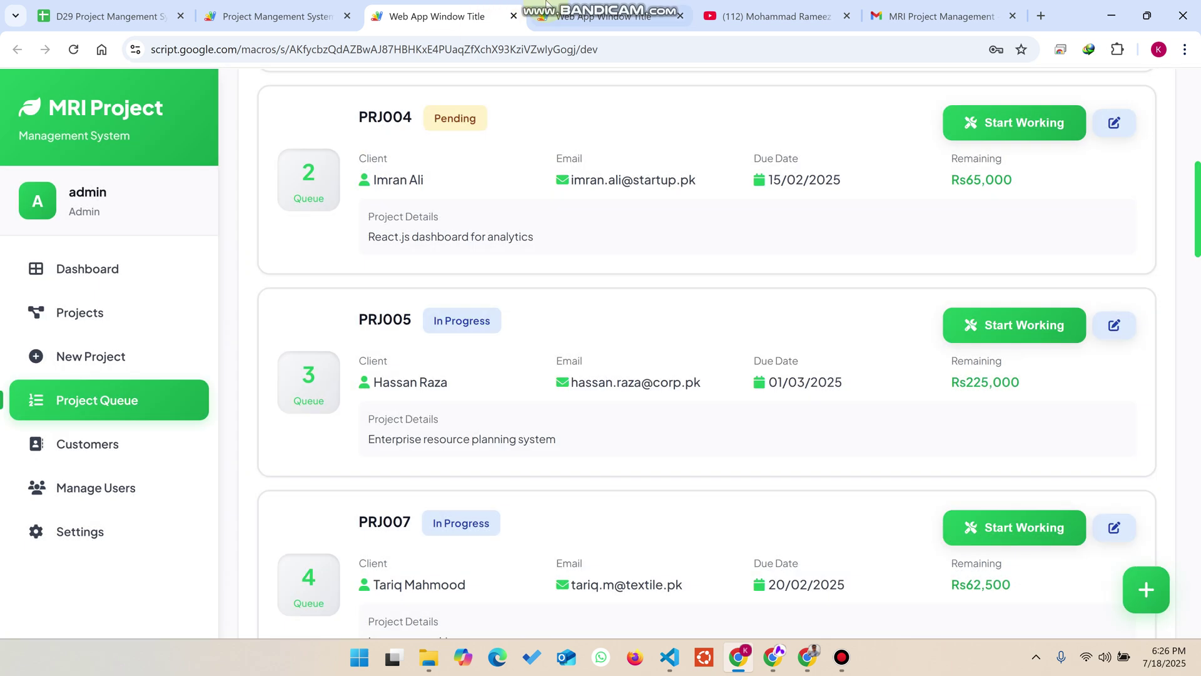
click(604, 15)
scroll(417, 364, down, 1)
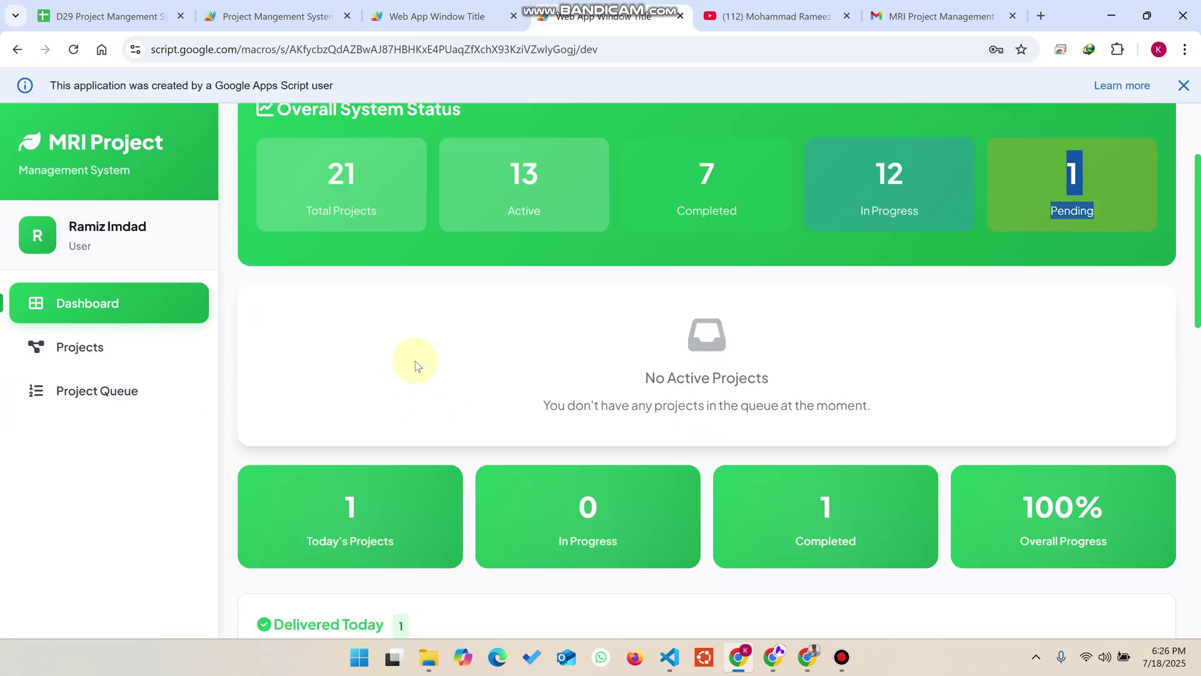
click(421, 16)
scroll(551, 340, down, 2)
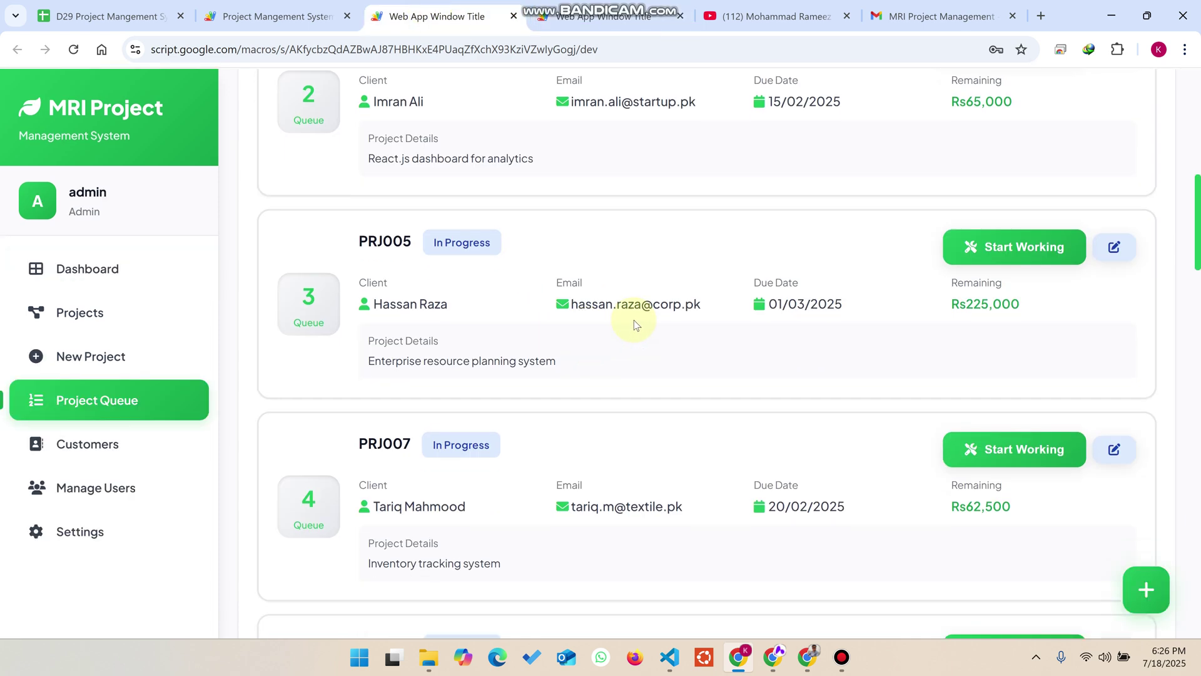
- Start working on PRJ003 with 'Yes, start working!', then return to the client's dashboard
click(1006, 266)
scroll(907, 340, up, 1)
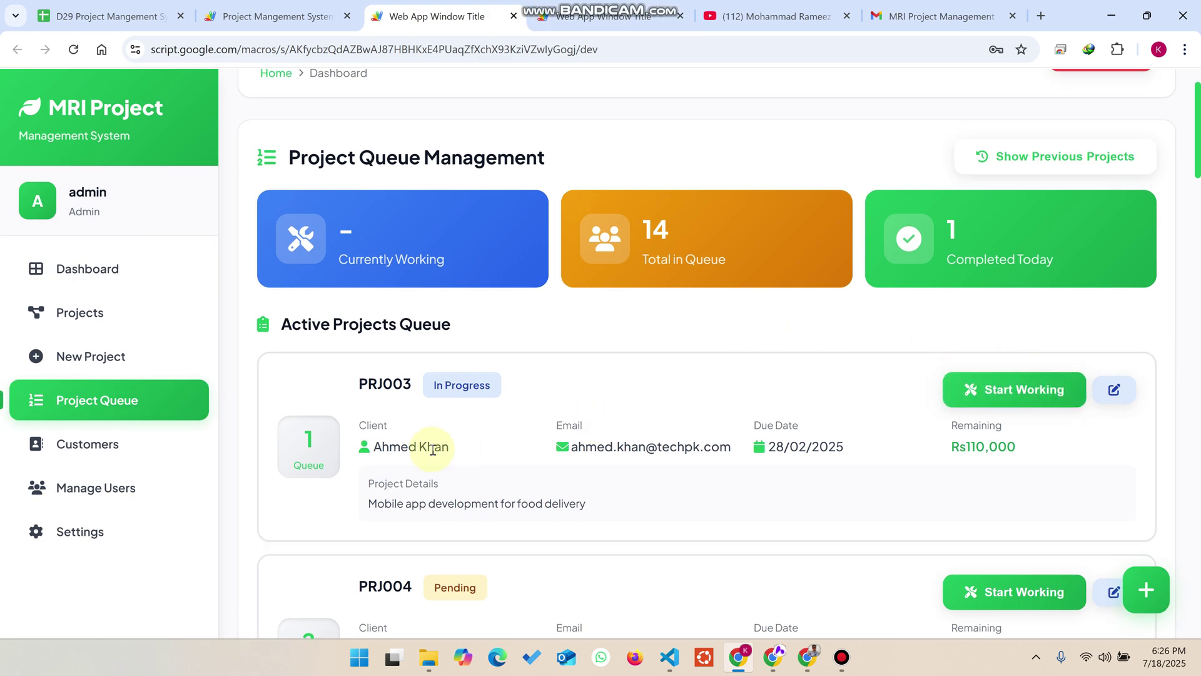
drag(450, 447, 374, 446)
click(1054, 386)
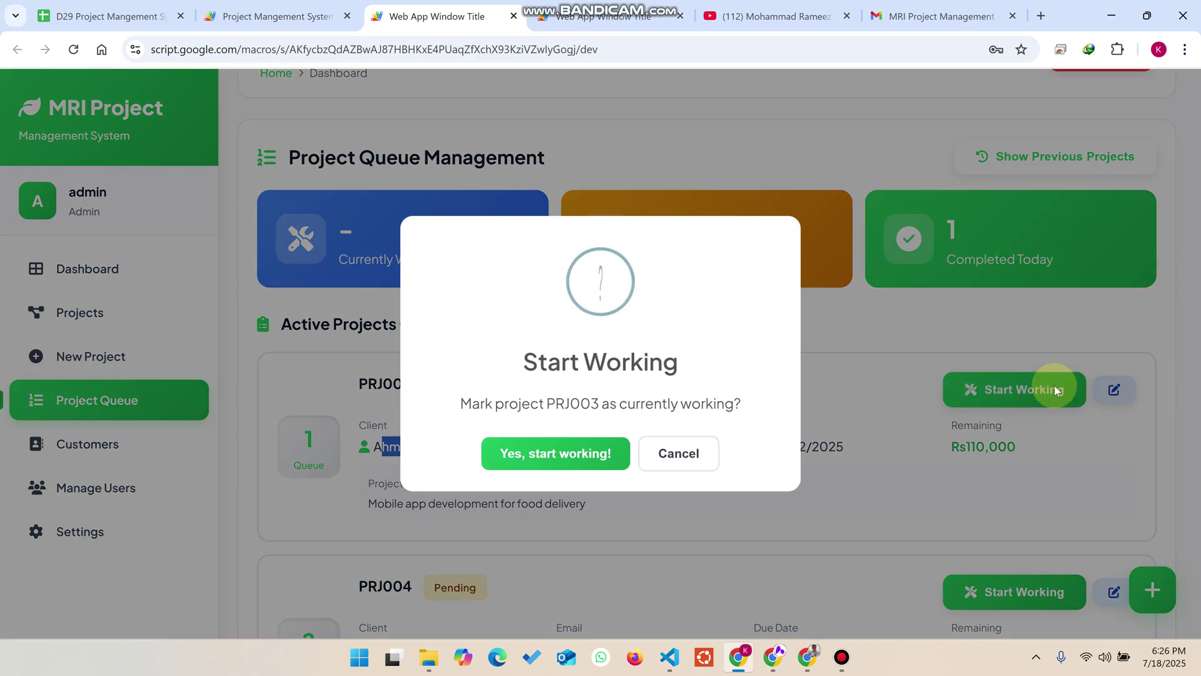
click(576, 458)
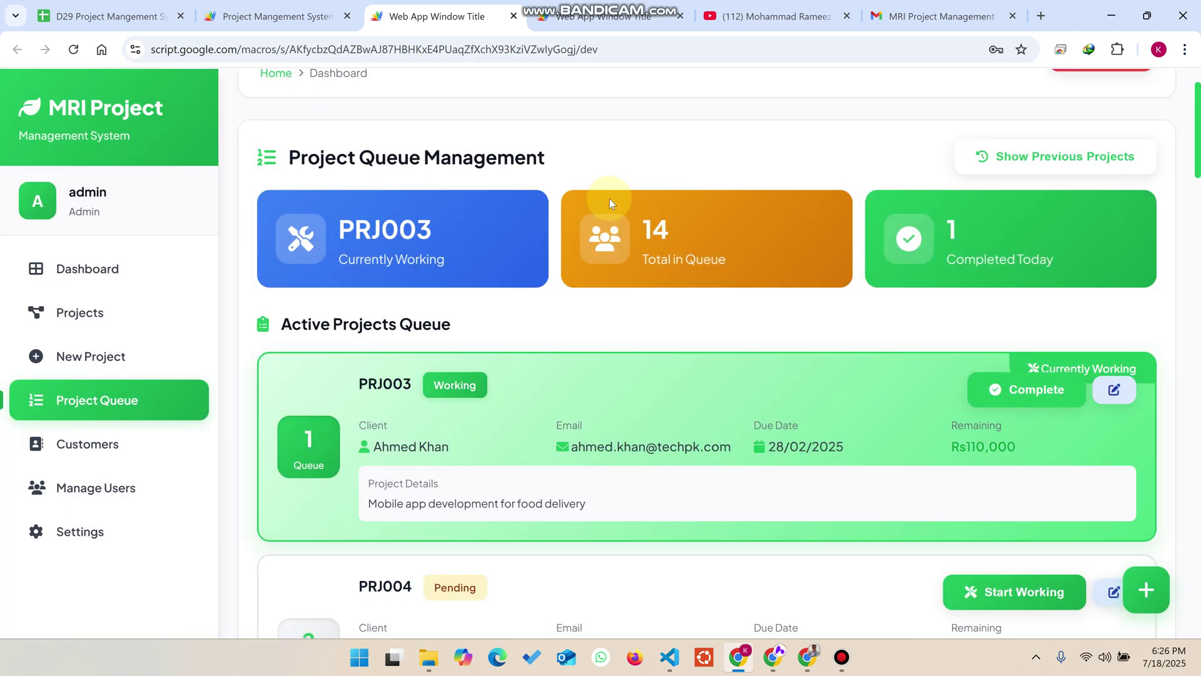
drag(444, 235, 333, 239)
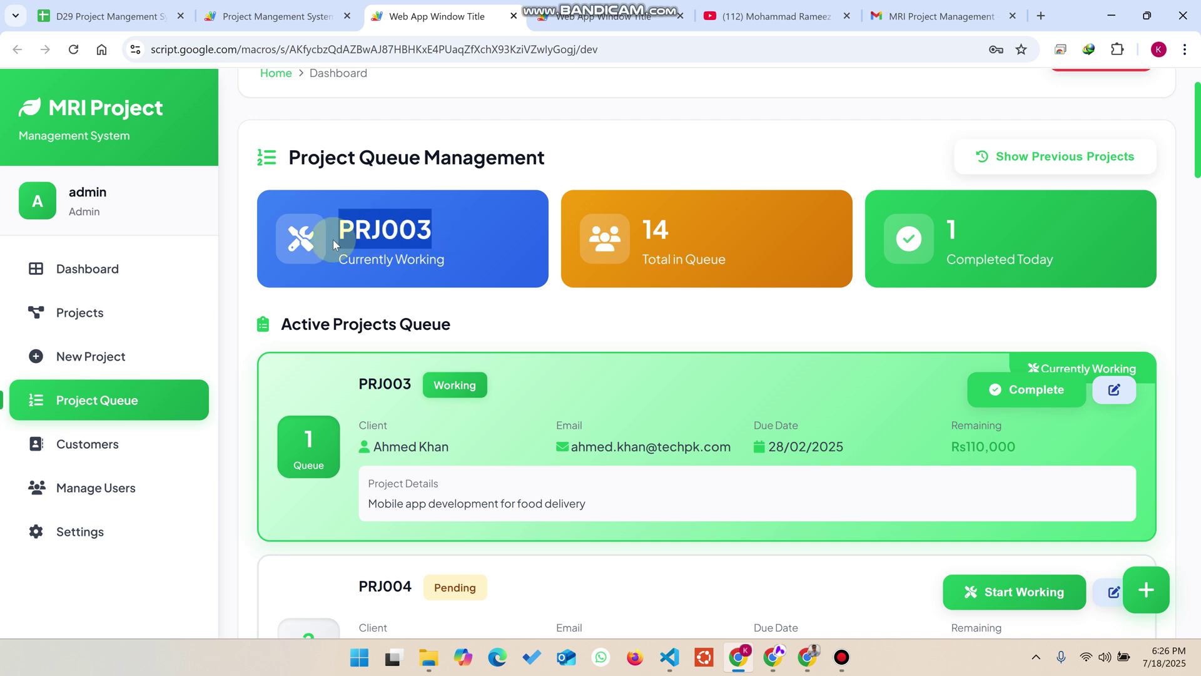
click(626, 15)
- Refresh the client dashboard and confirm PRJ003 appears as Currently Working On, with 13 active
scroll(921, 200, up, 2)
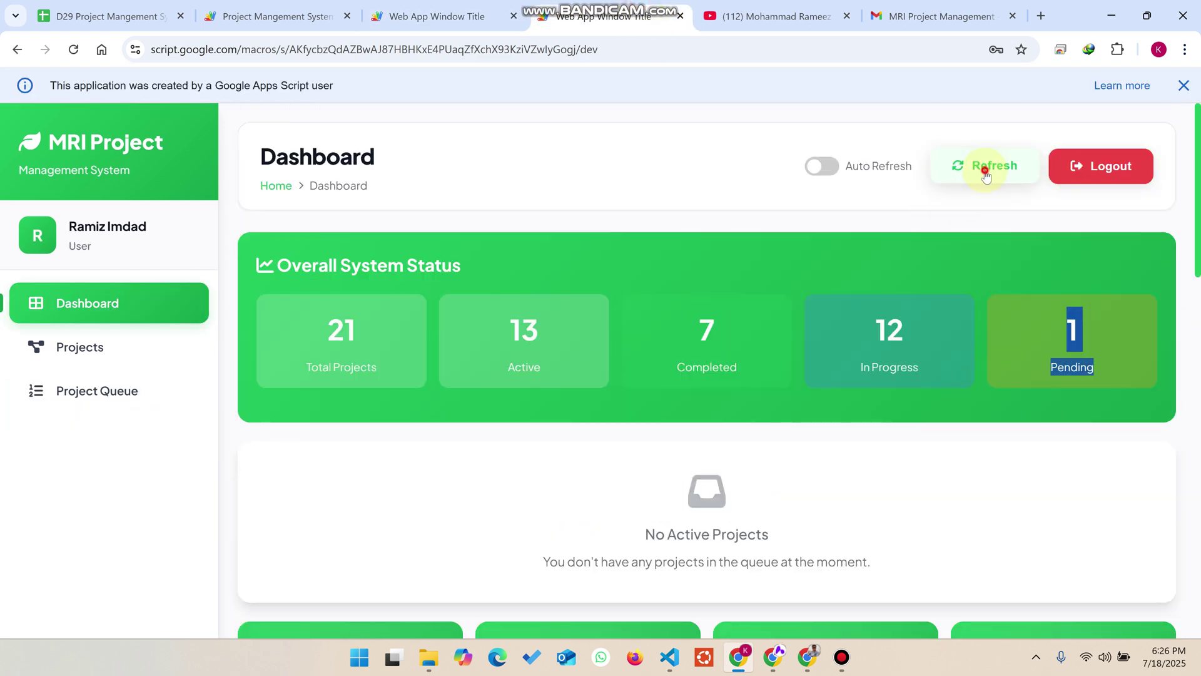
click(977, 172)
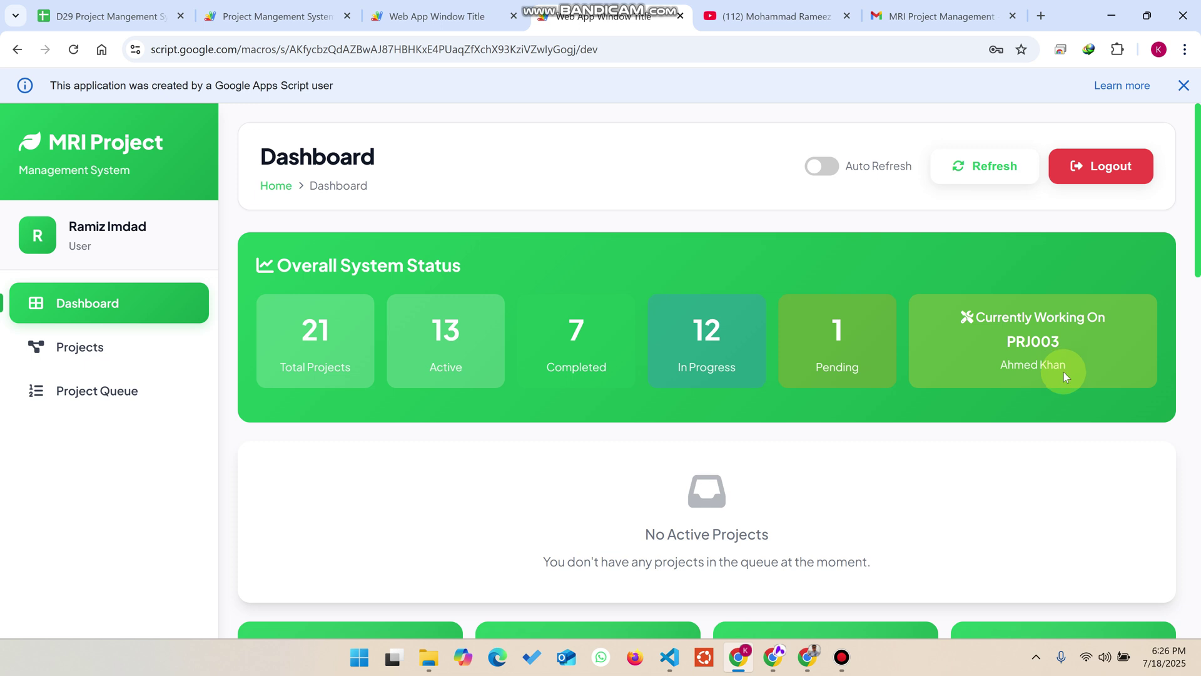
drag(1068, 373, 949, 306)
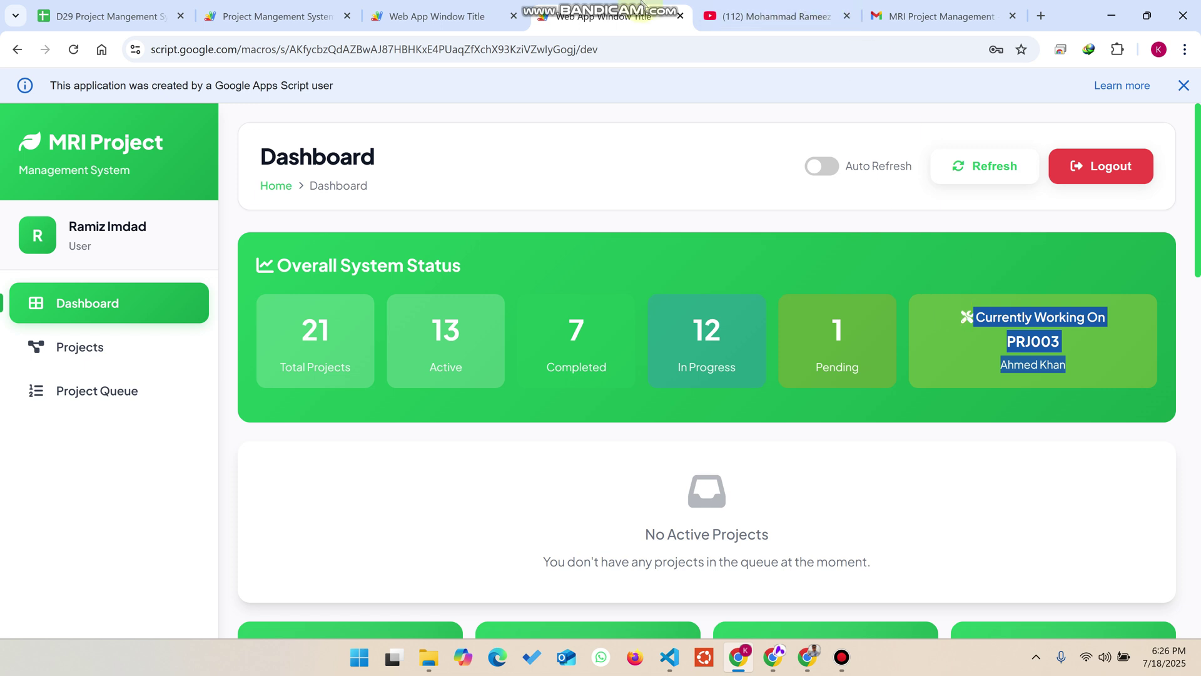
- Open the admin dashboard and review $100 revenue, $50 paid, and $50 (Rs1,725,000) pending
click(438, 16)
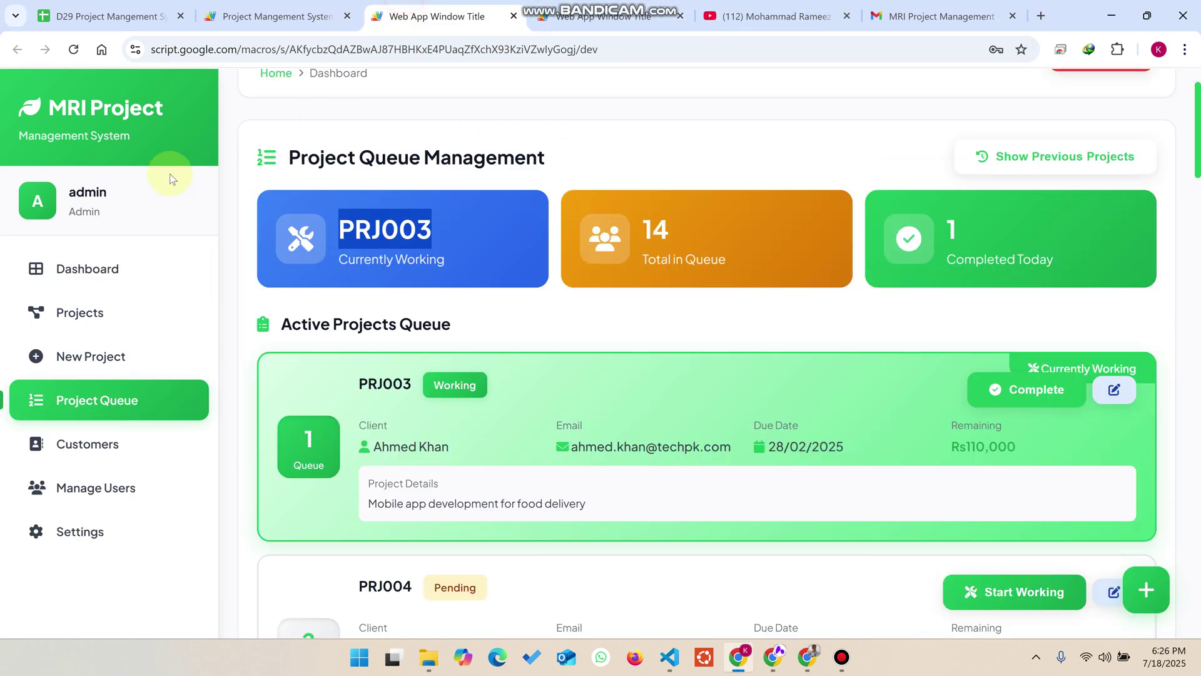
click(110, 276)
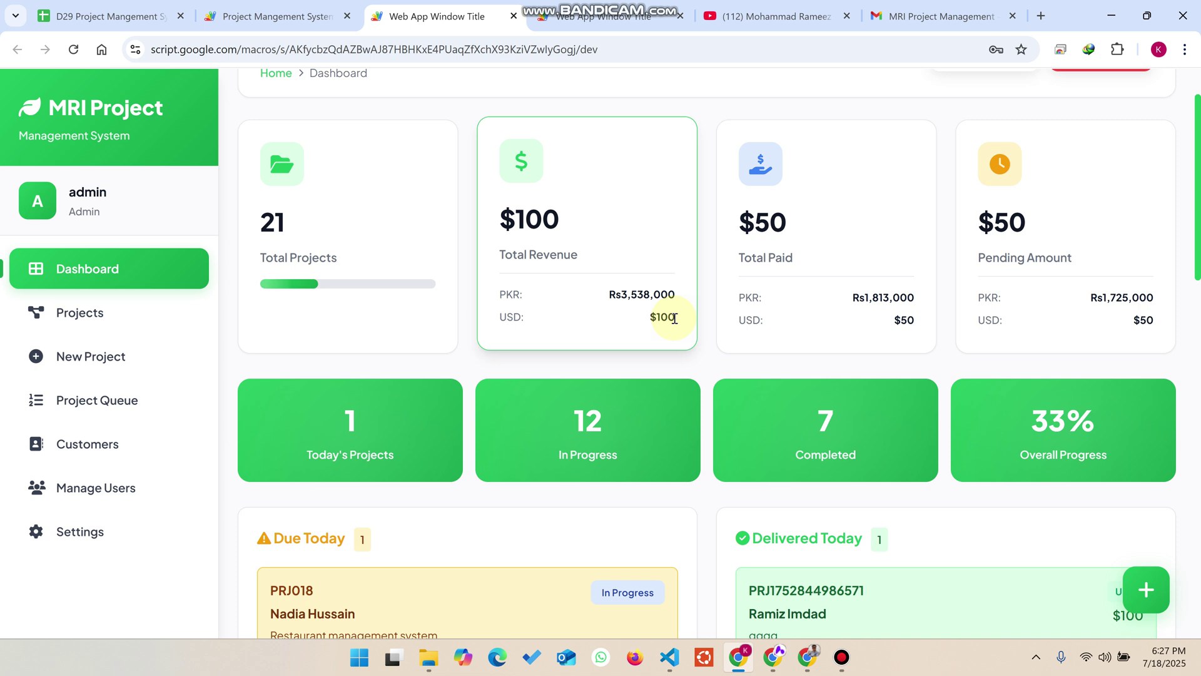
drag(675, 318, 617, 314)
drag(519, 311, 493, 307)
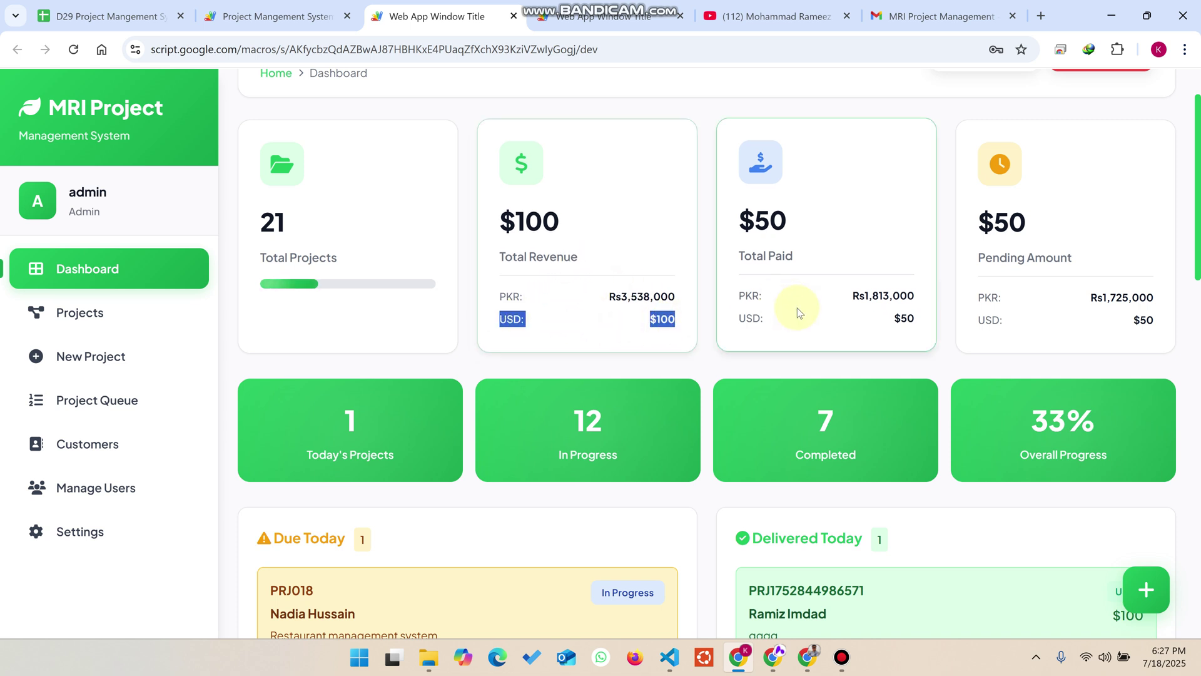
drag(771, 219, 744, 211)
drag(1030, 221, 973, 219)
drag(1088, 296, 1155, 302)
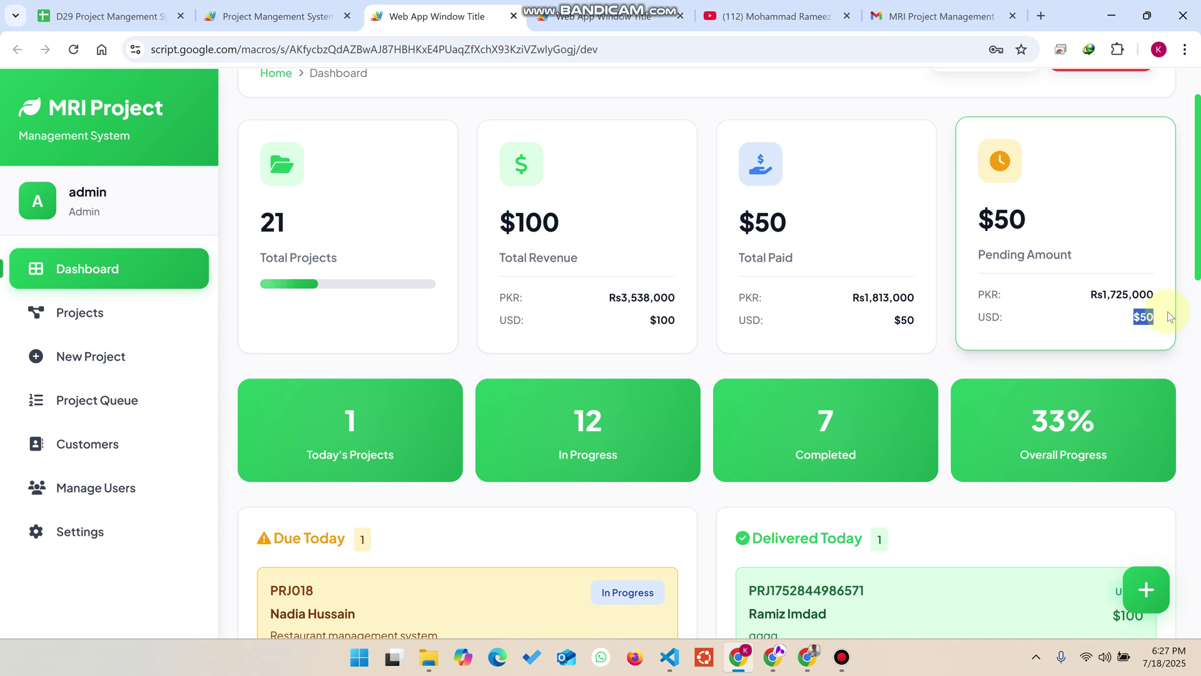